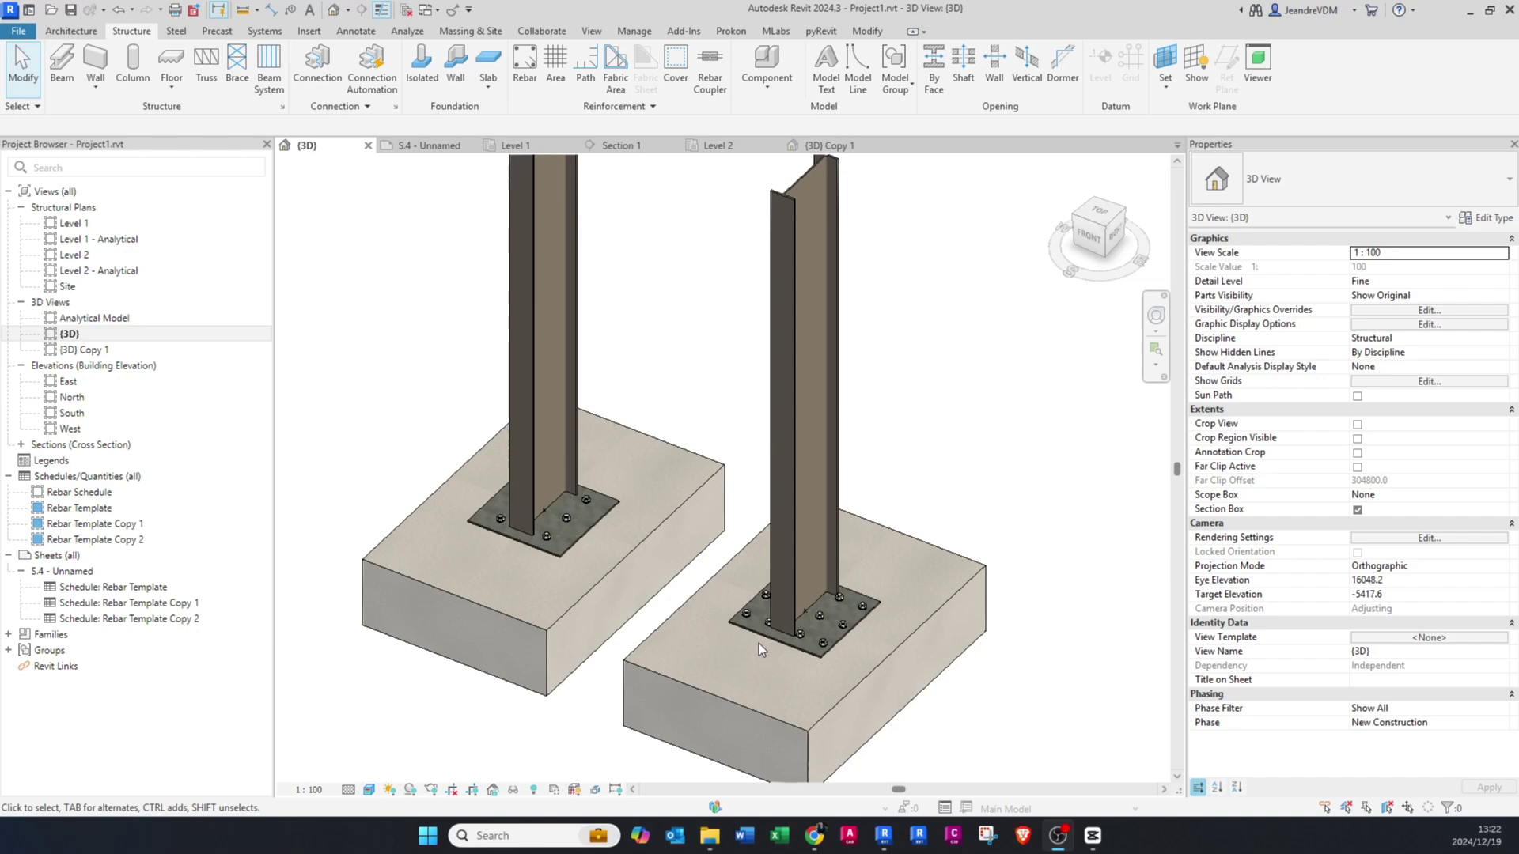
Examine the bolted base plates of both steel columns on their concrete foundations in the 3D view.
scroll(770, 644, up, 6)
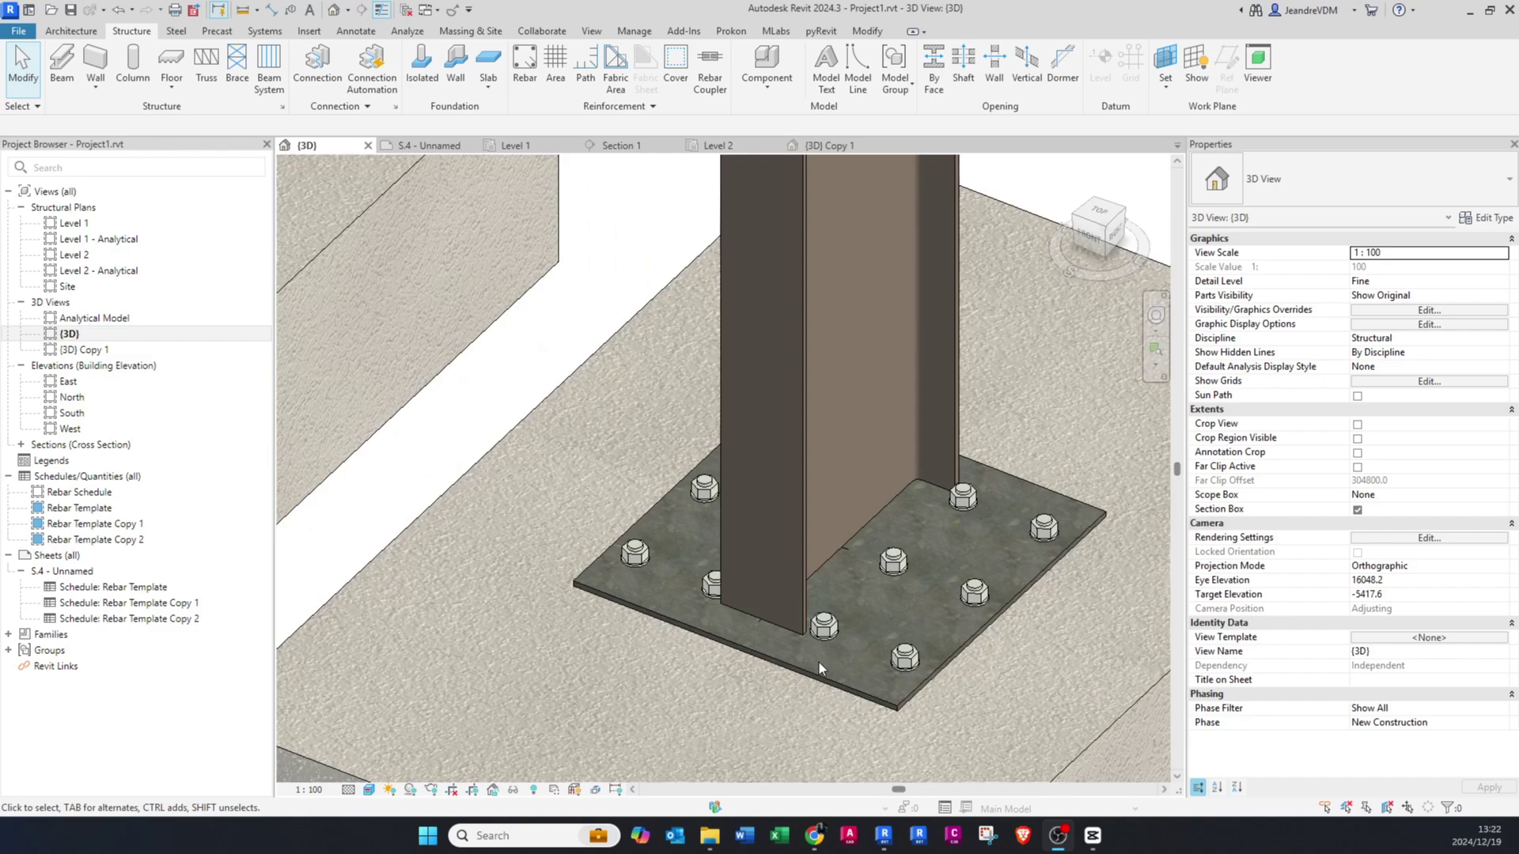
scroll(819, 662, down, 3)
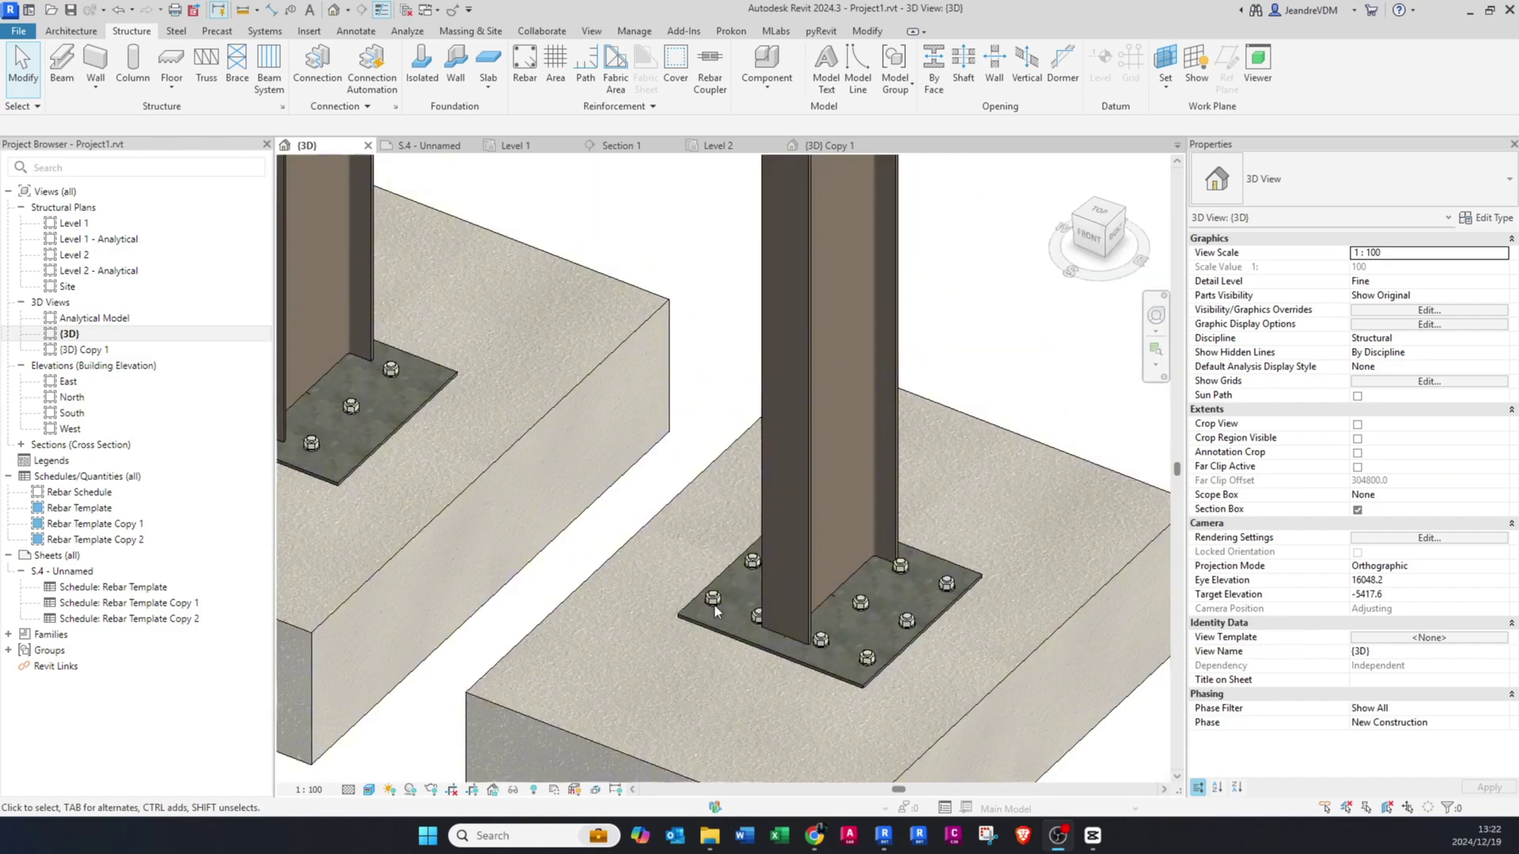
middle_drag(665, 568, 876, 642)
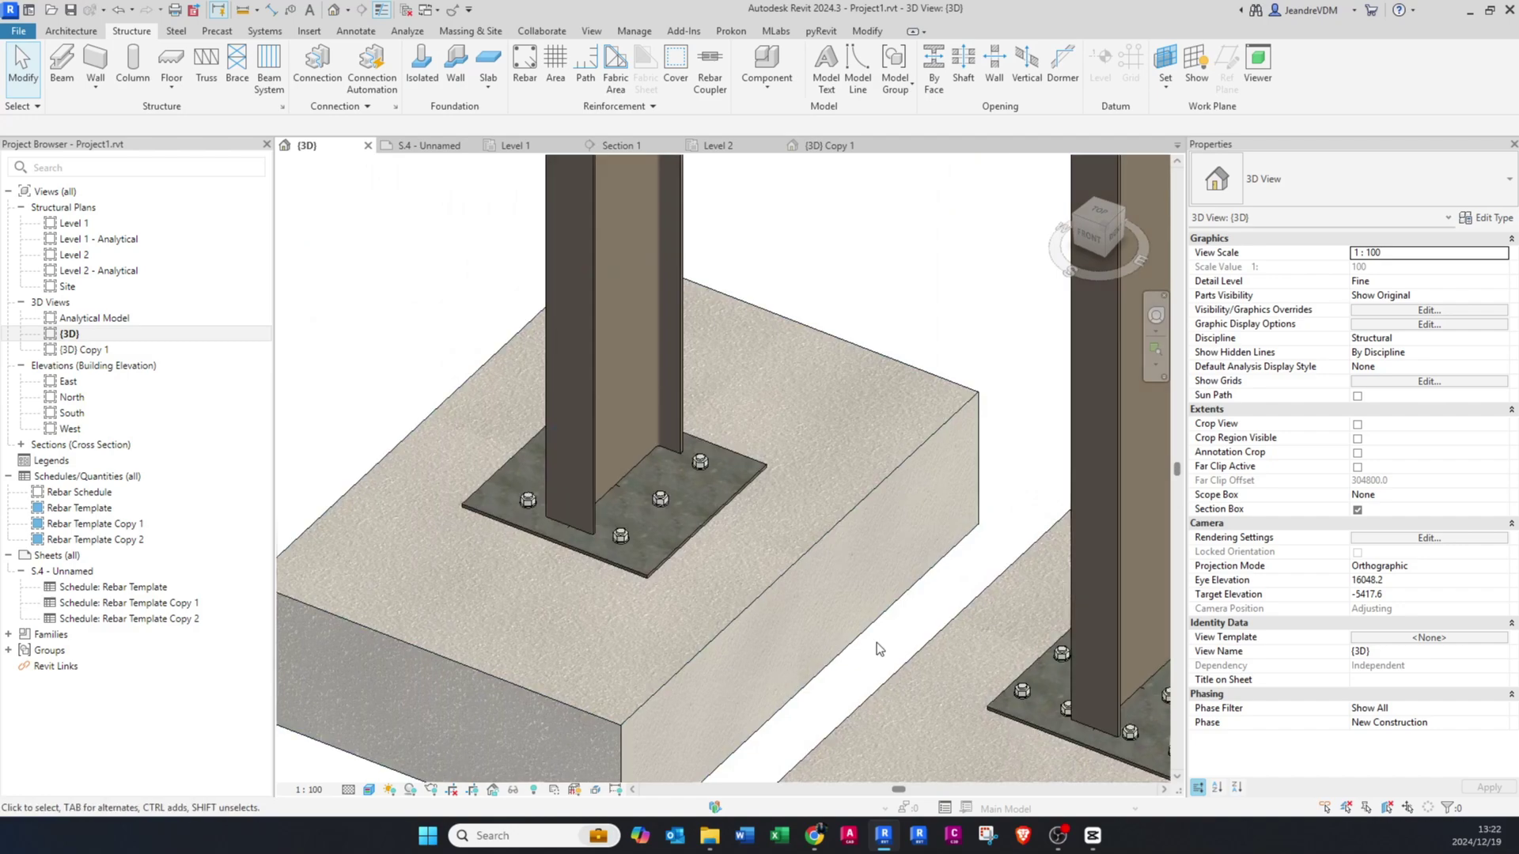
scroll(588, 505, up, 4)
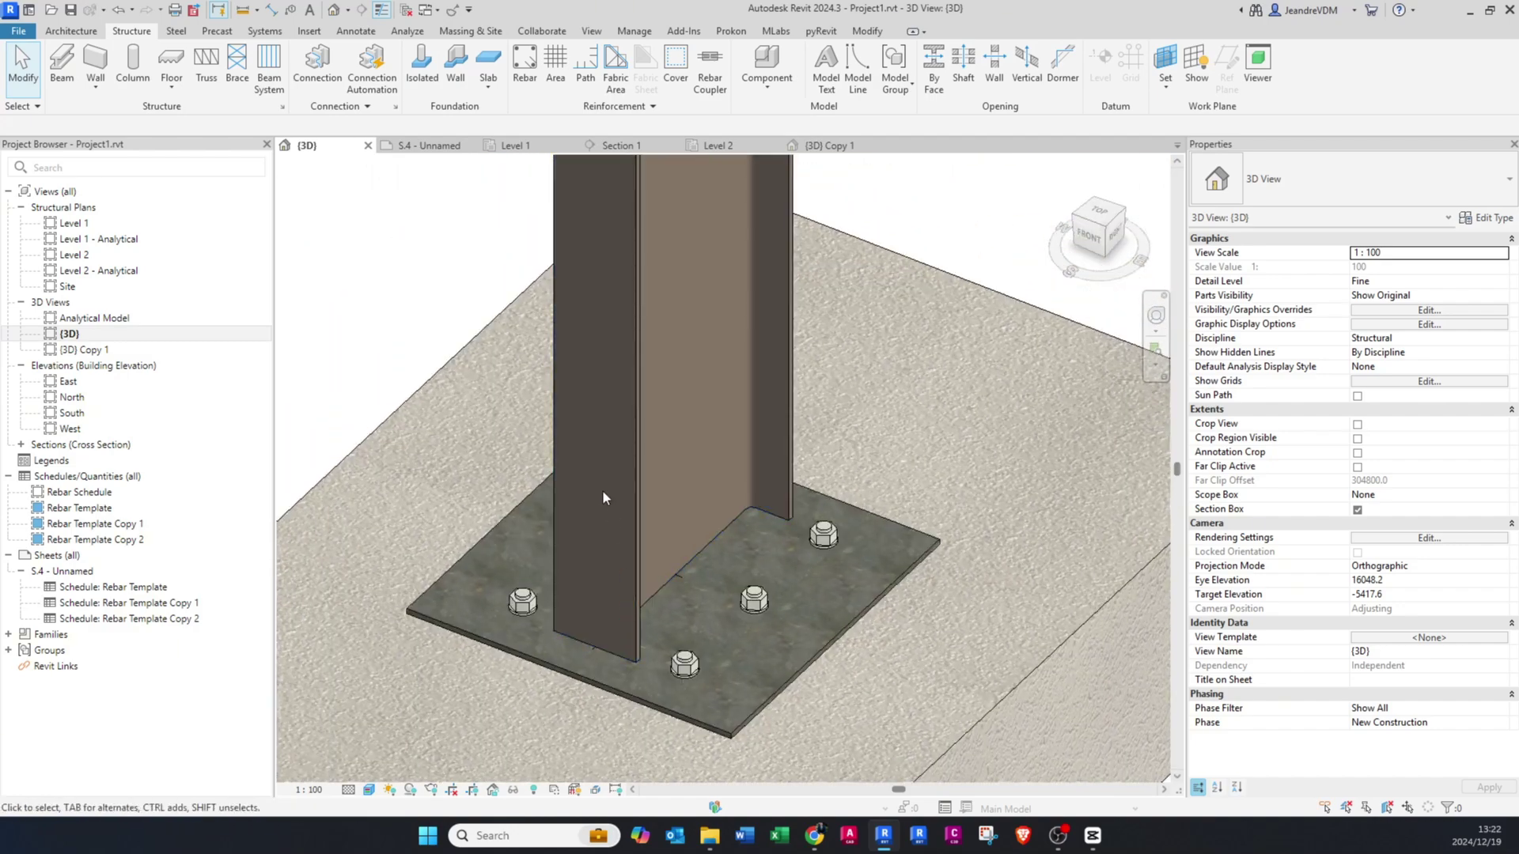
scroll(603, 497, down, 4)
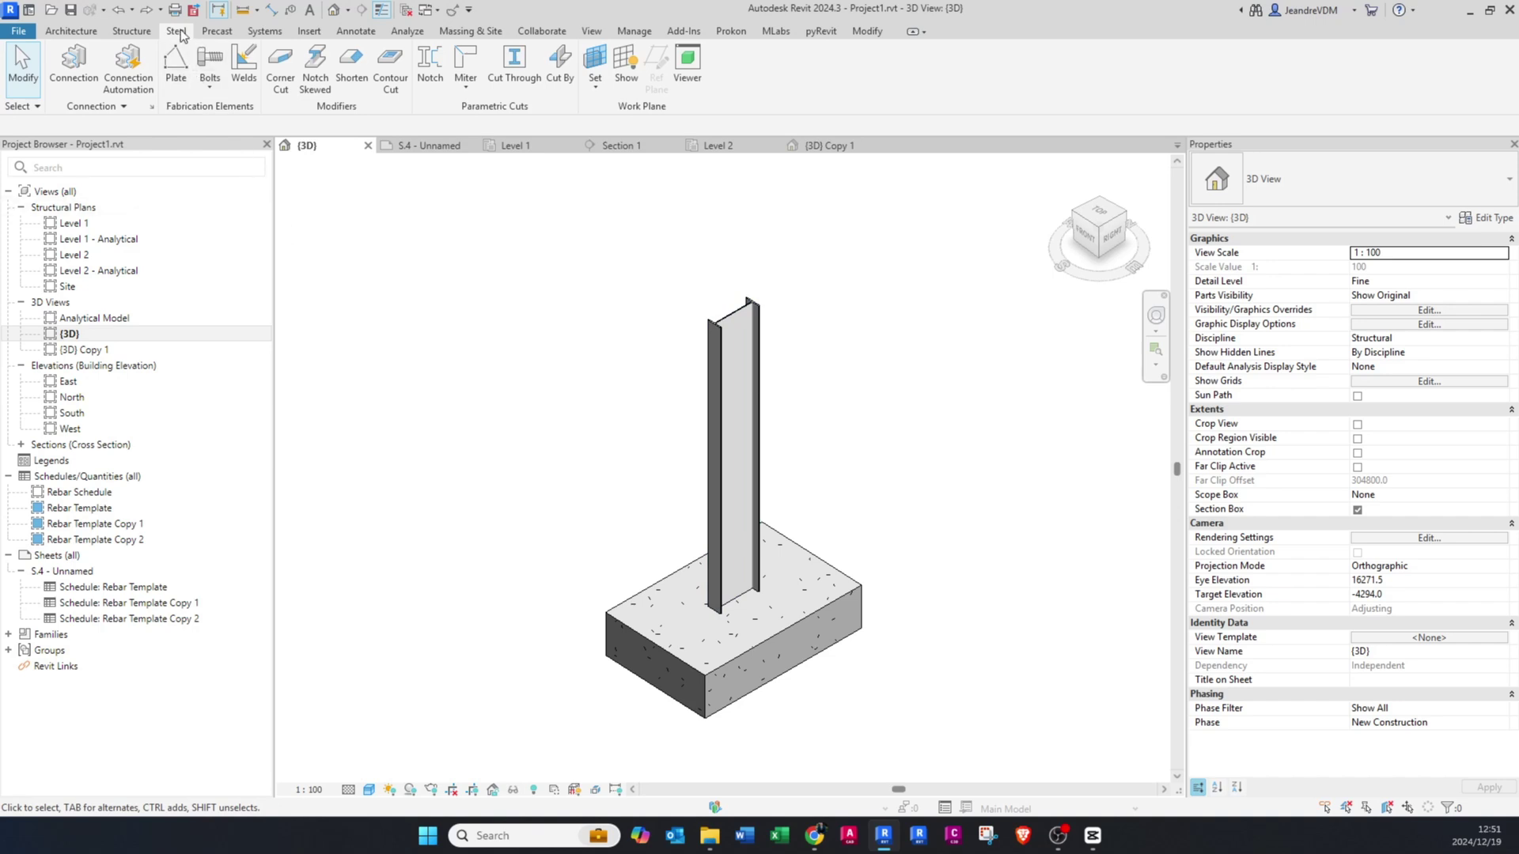
Load the Base plate connection into the project through the structural connection settings.
click(132, 31)
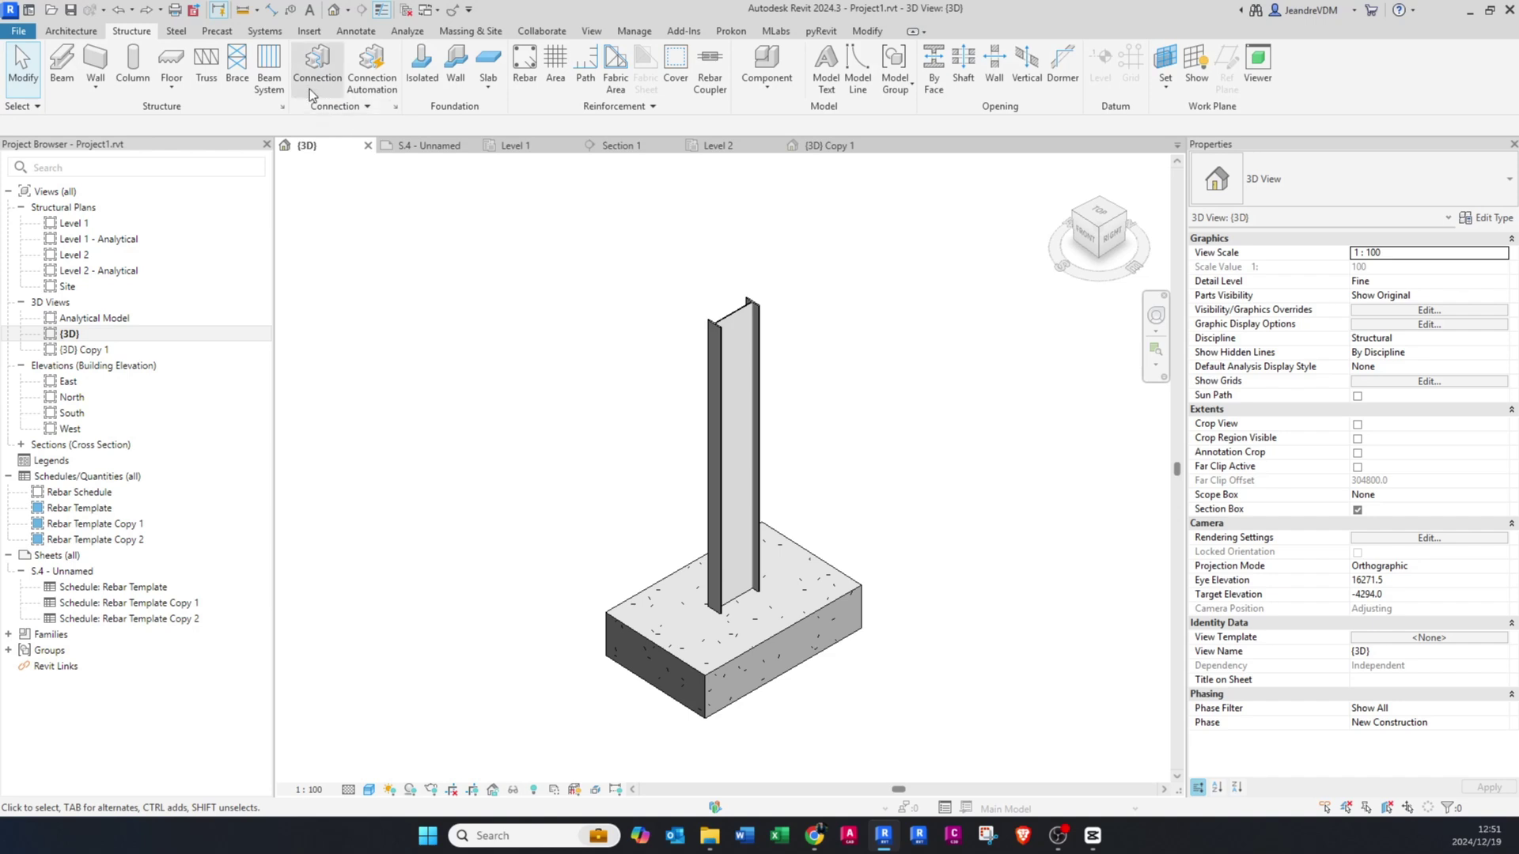
click(396, 107)
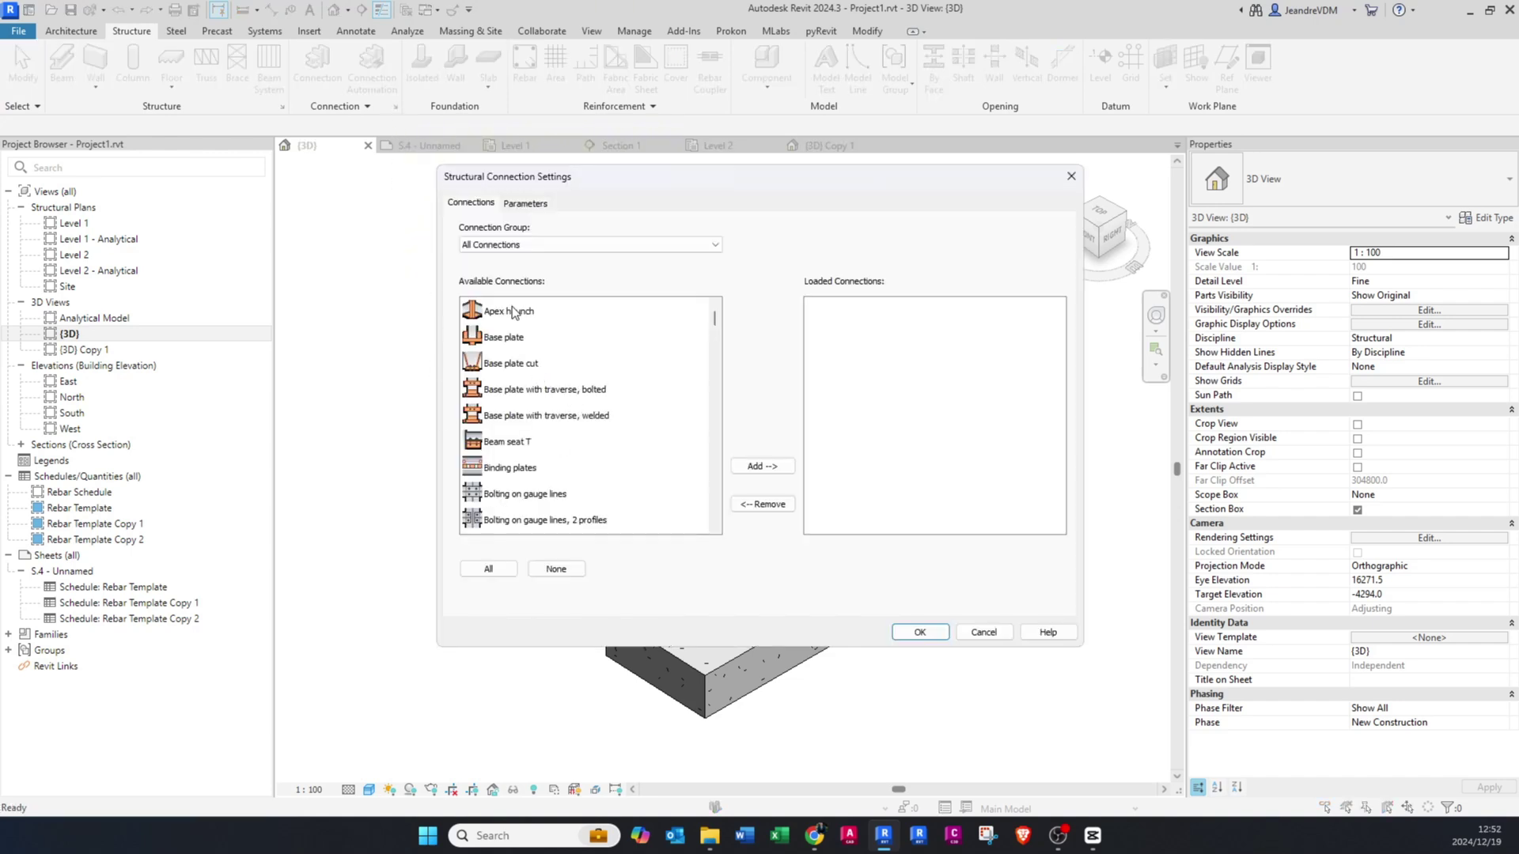
scroll(513, 395, down, 10)
scroll(519, 450, up, 10)
click(505, 340)
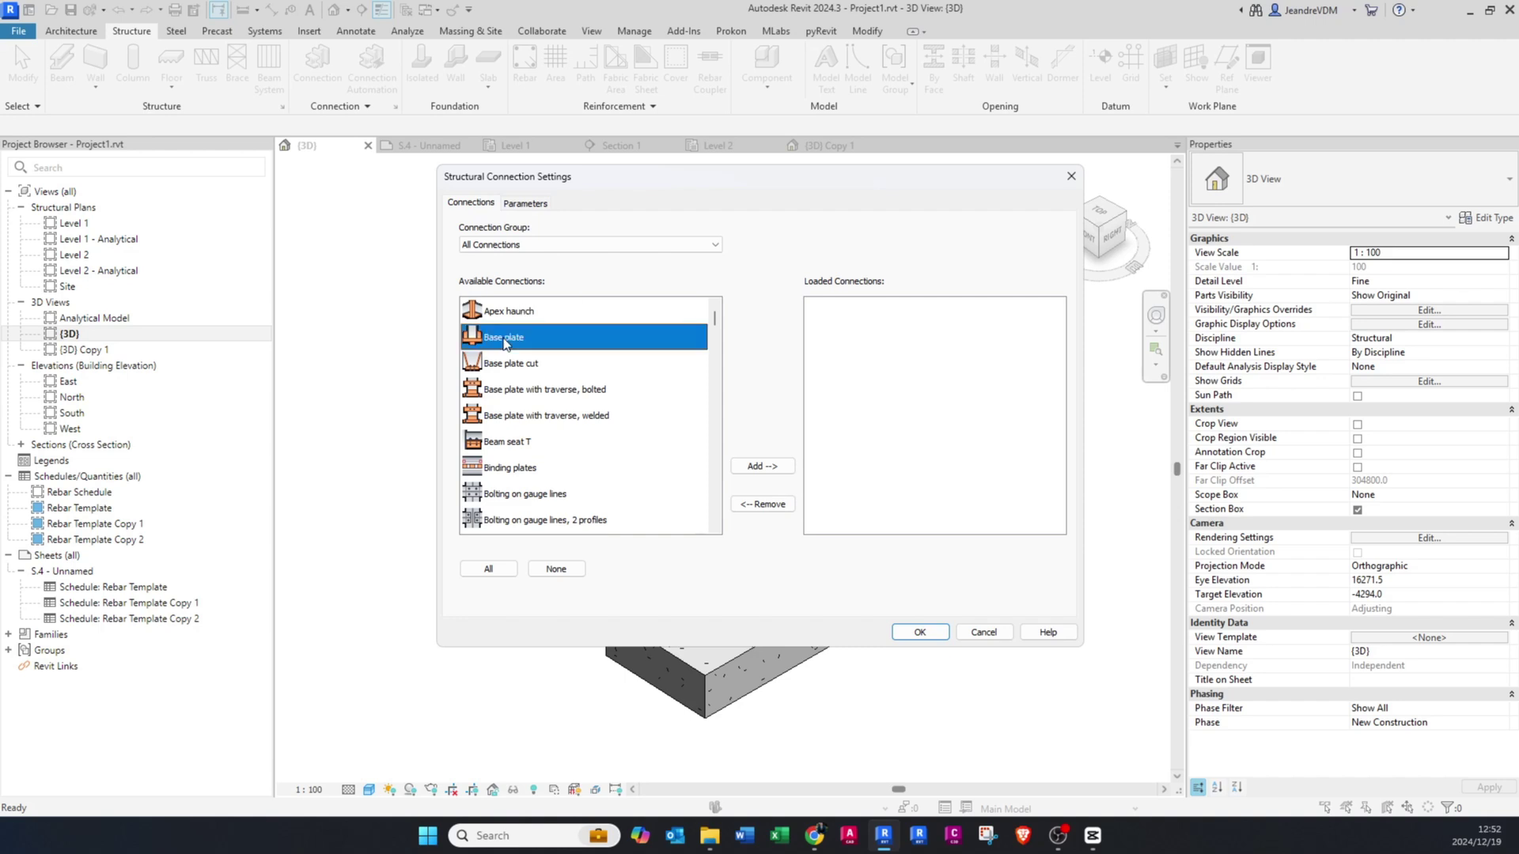
click(762, 467)
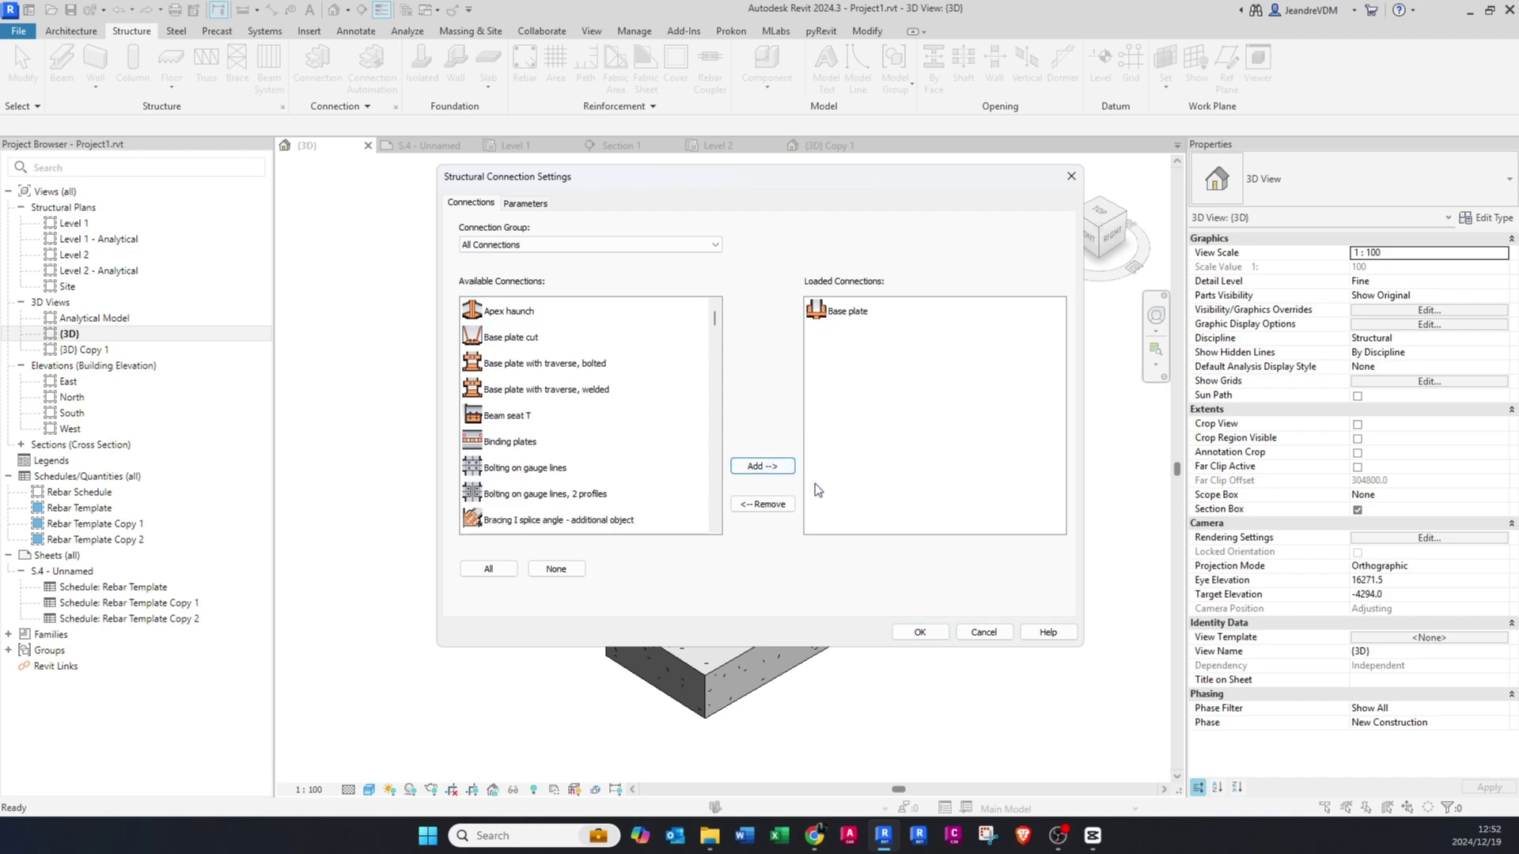
click(933, 633)
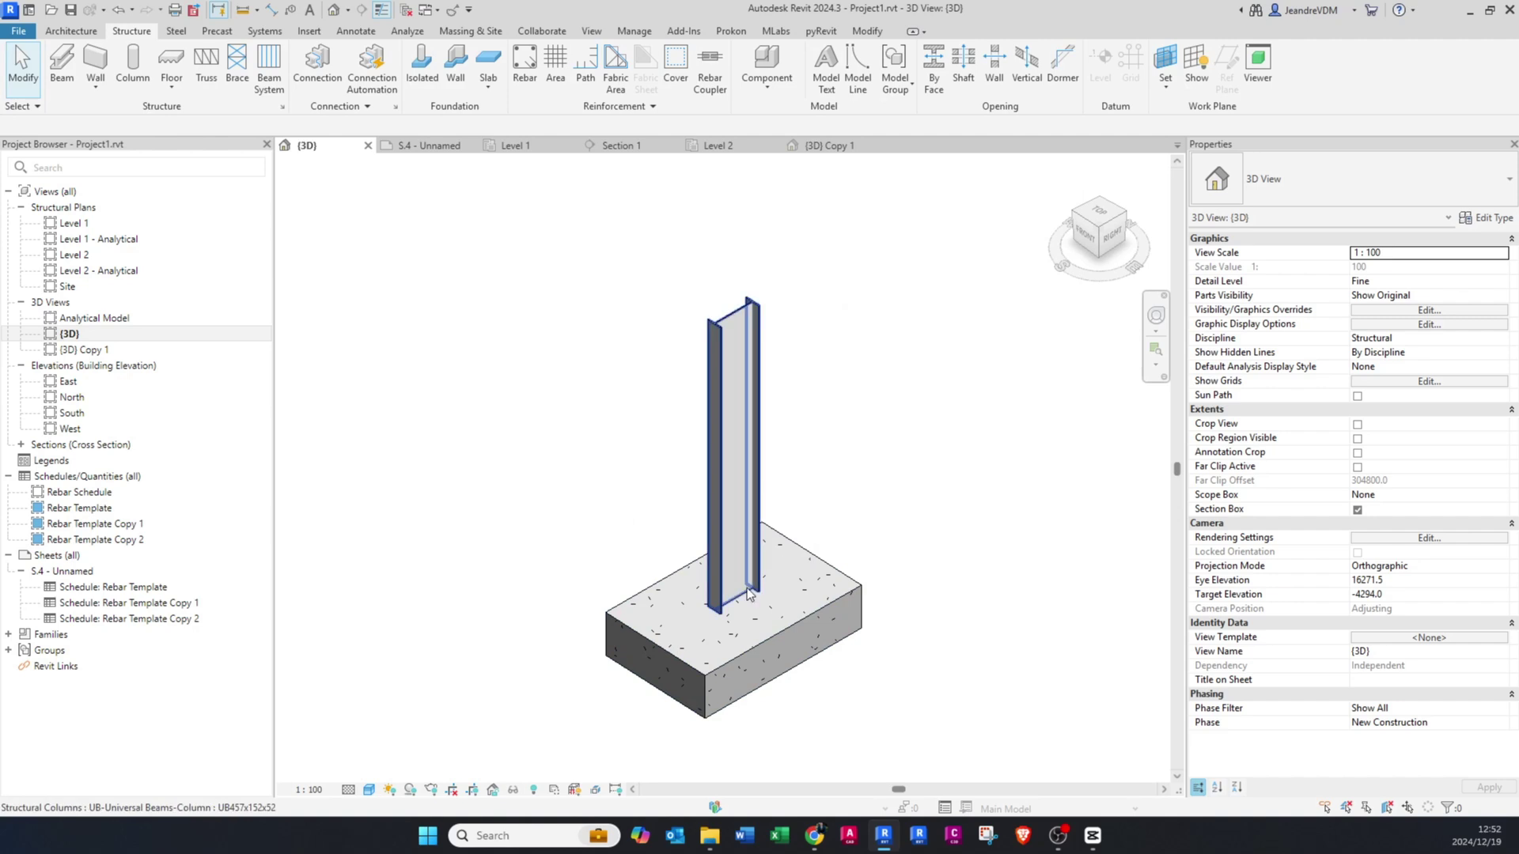
Place a structural connection between the steel column and its concrete foundation.
scroll(779, 645, up, 2)
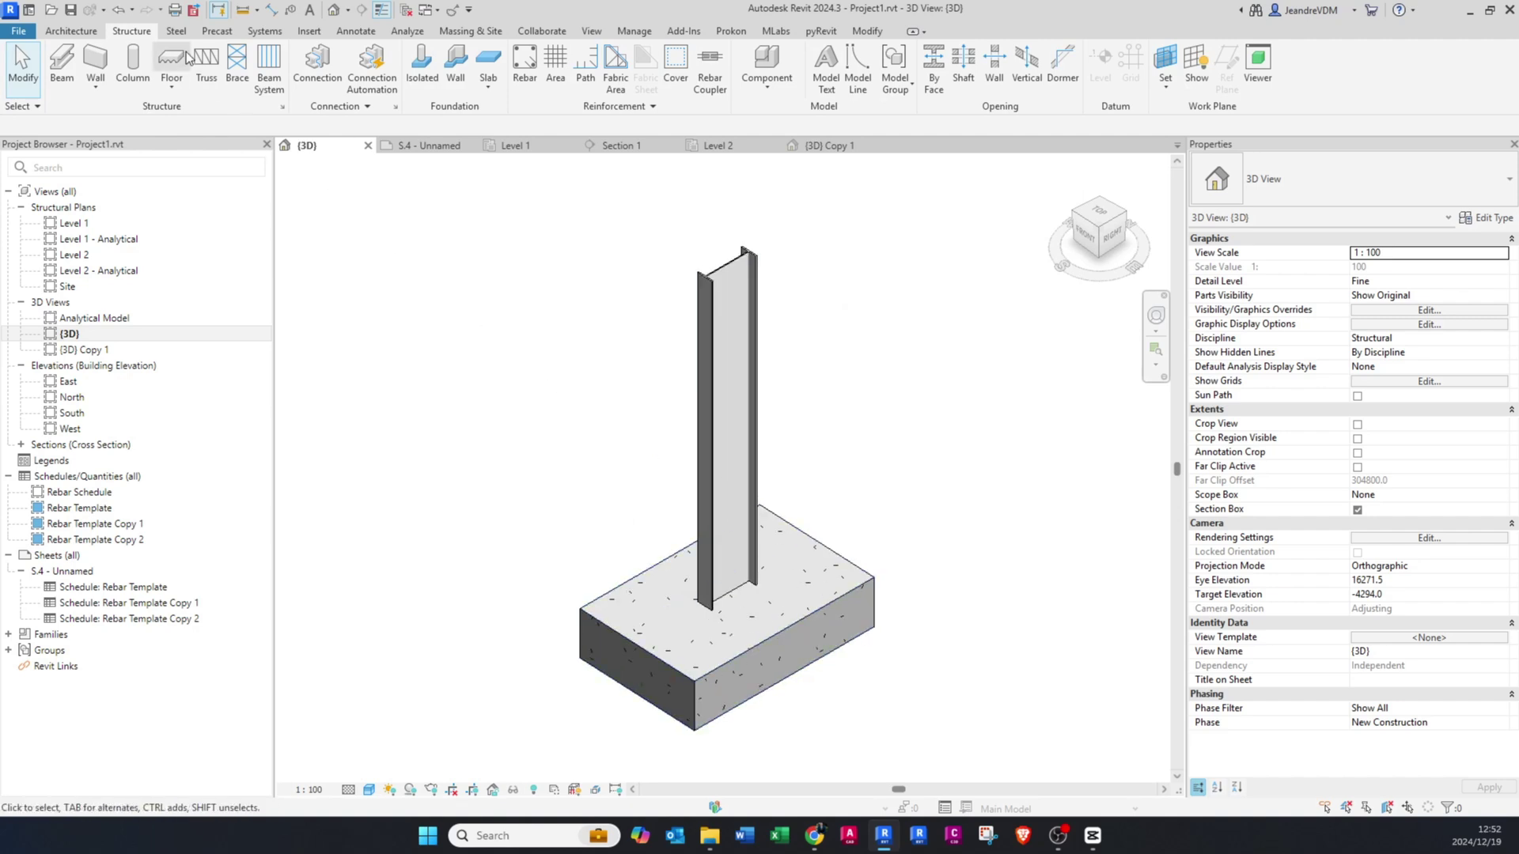
click(320, 62)
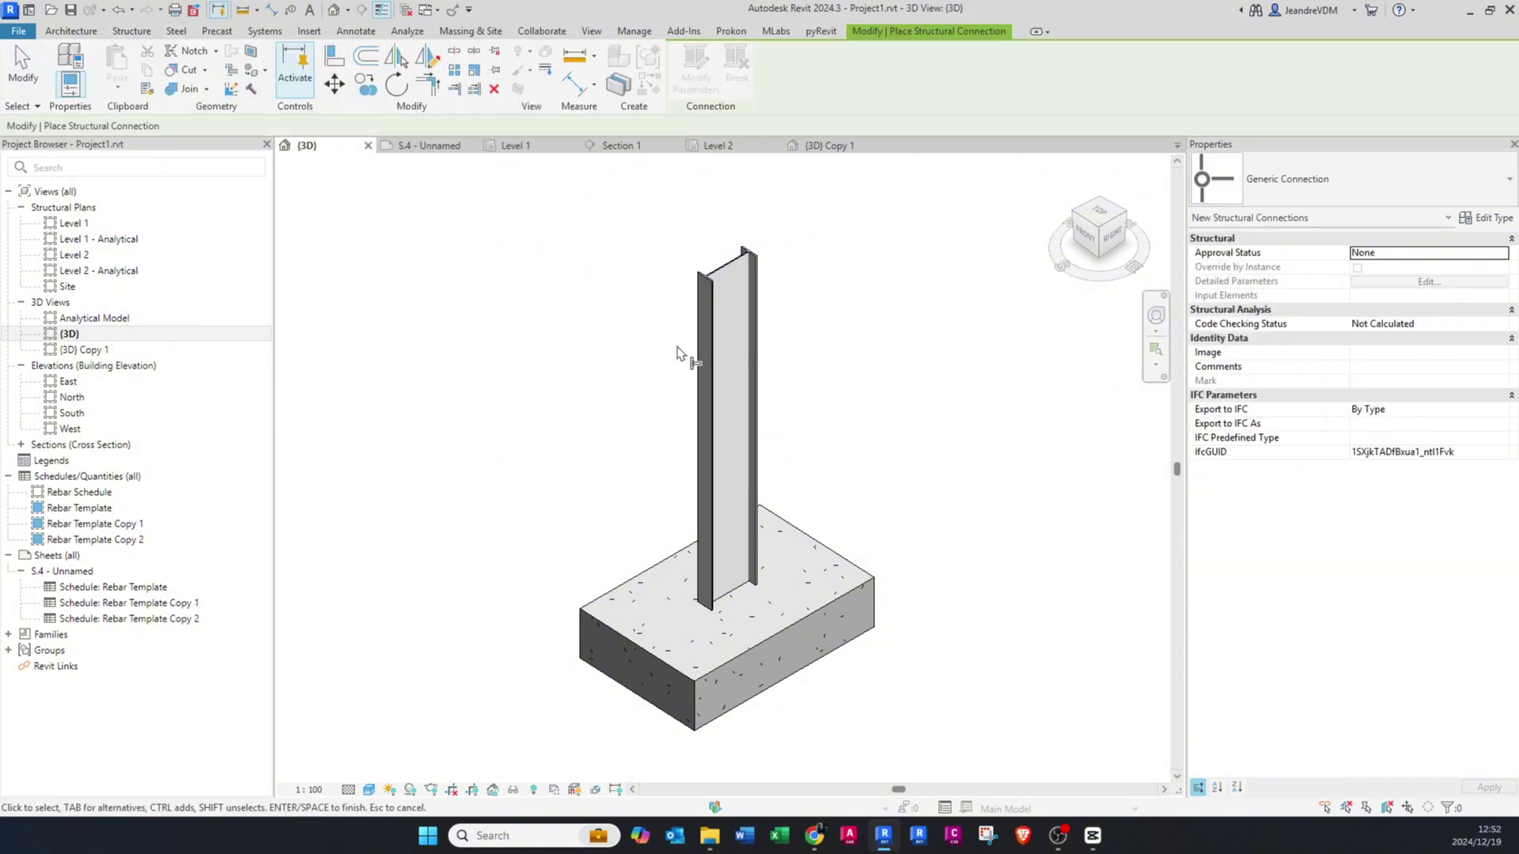
click(751, 388)
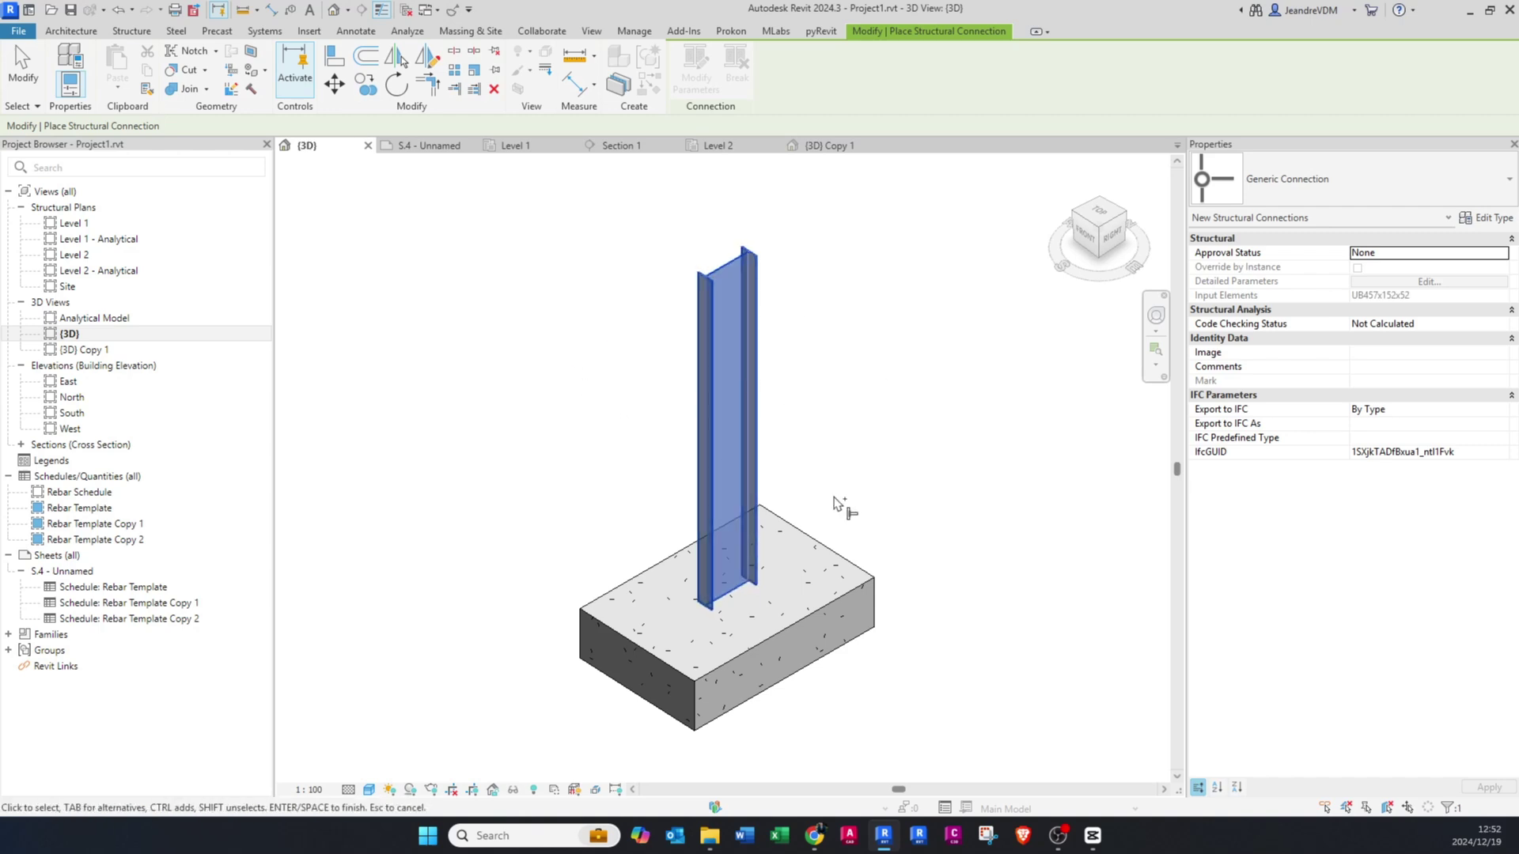
click(861, 587)
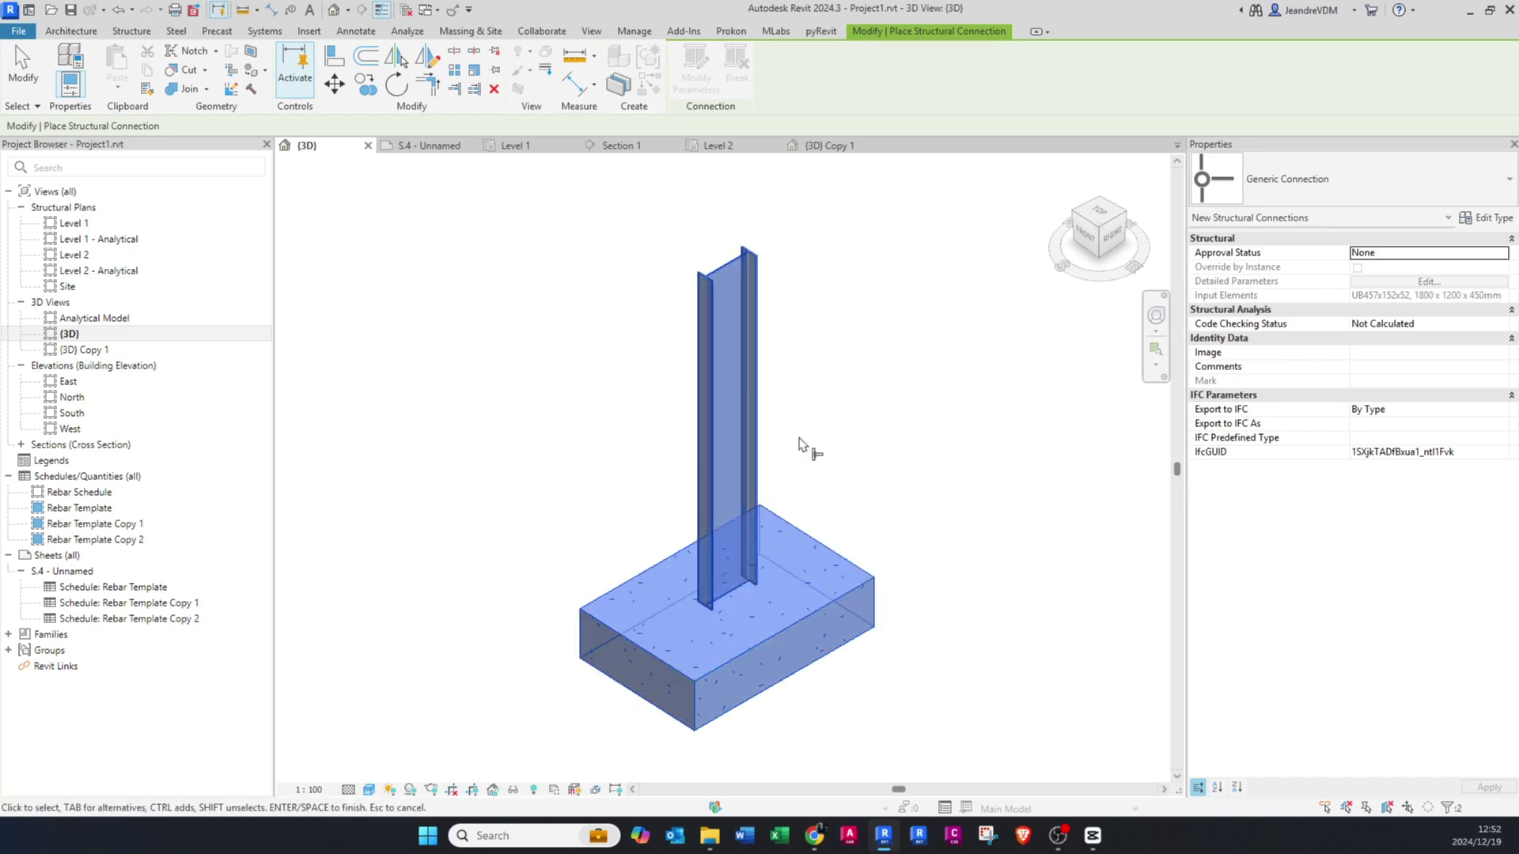
key(Return)
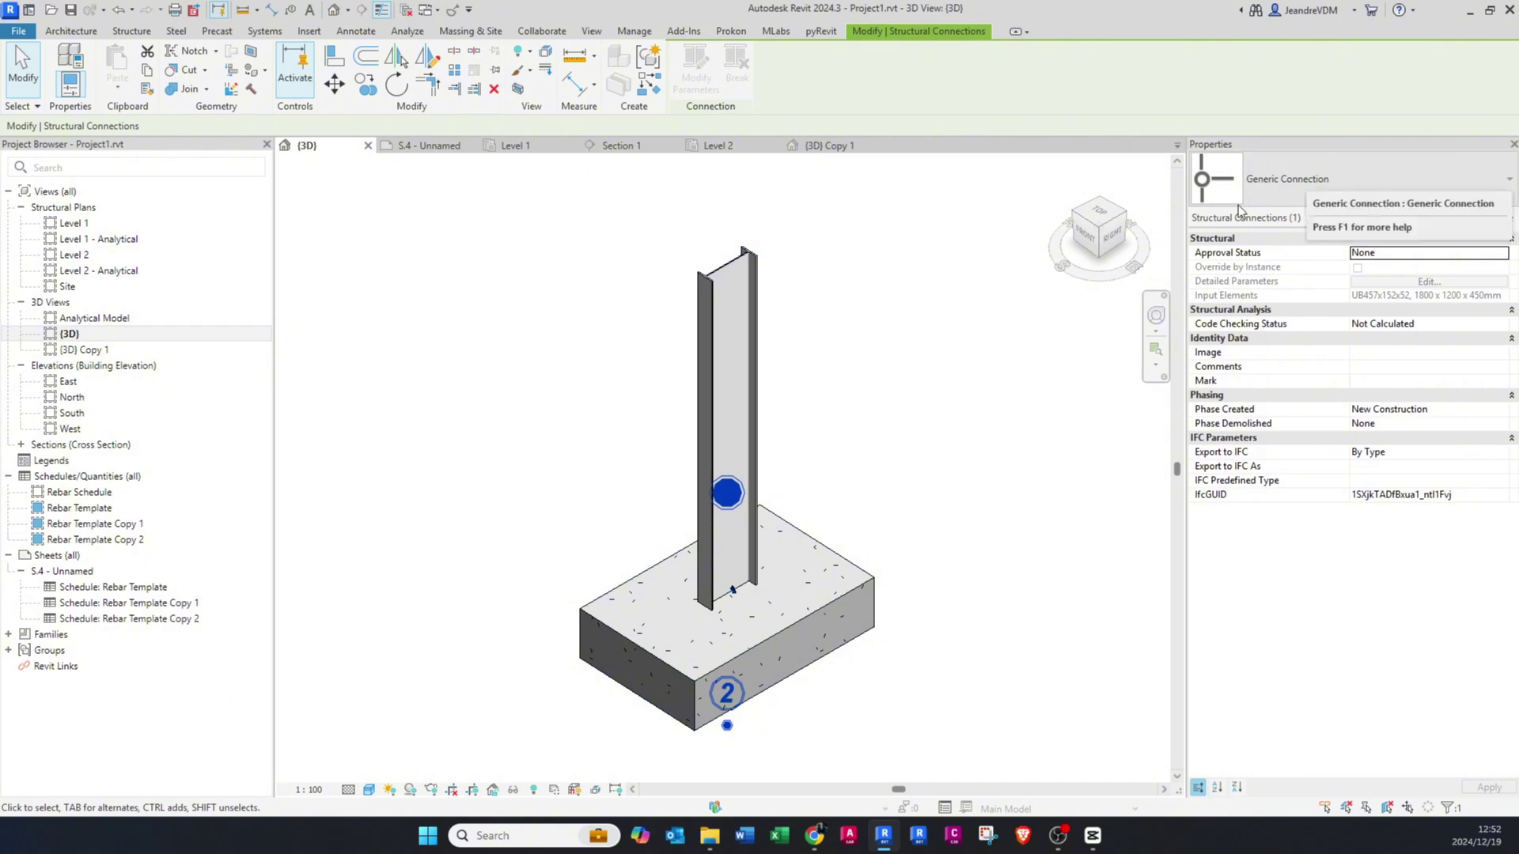
Change the new connection's type from Generic Connection to Base plate.
click(1270, 172)
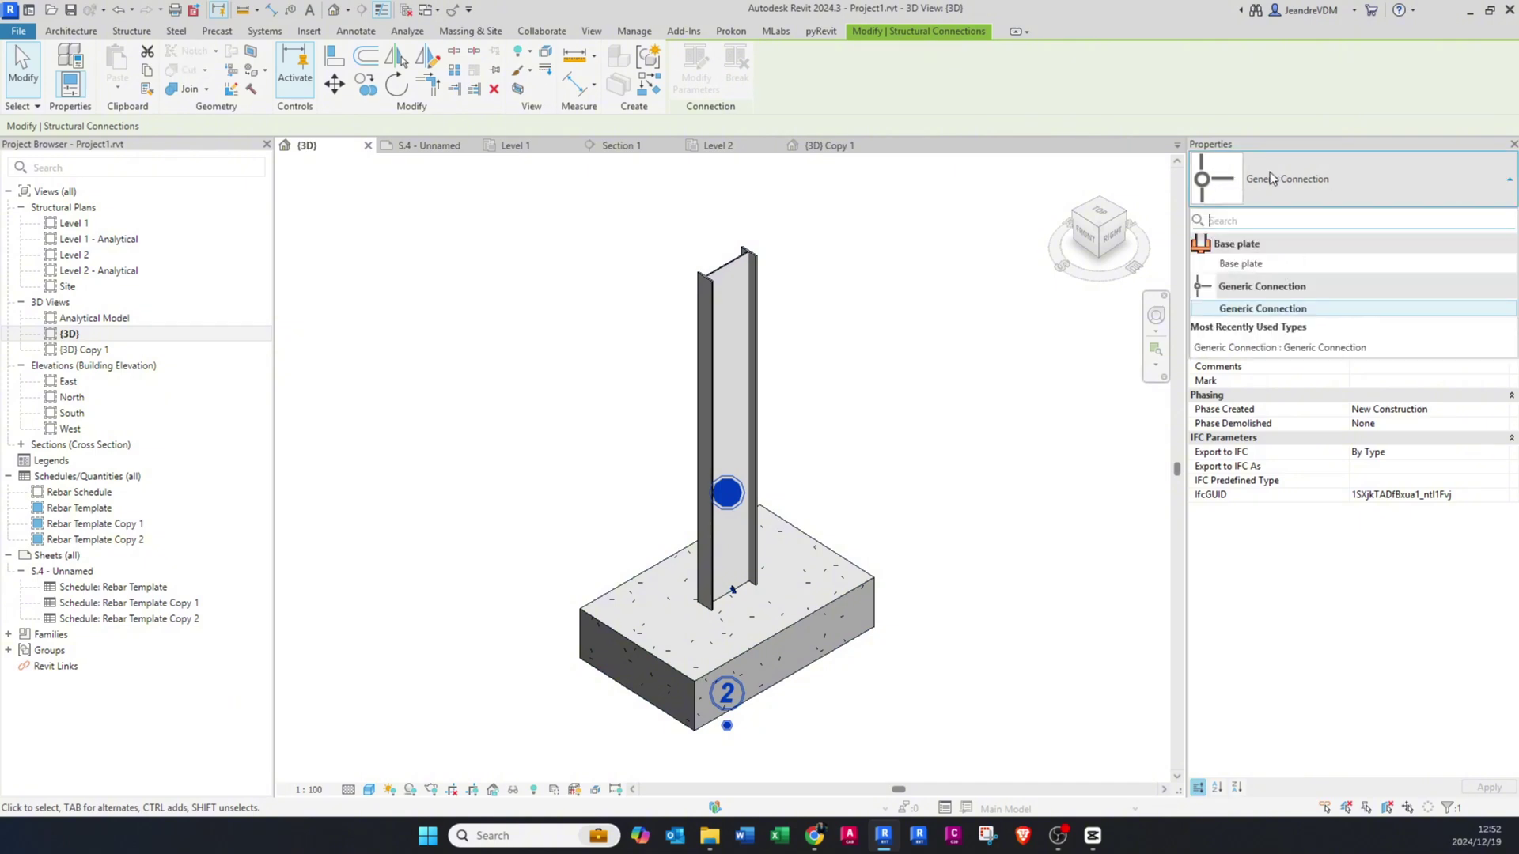
click(1260, 264)
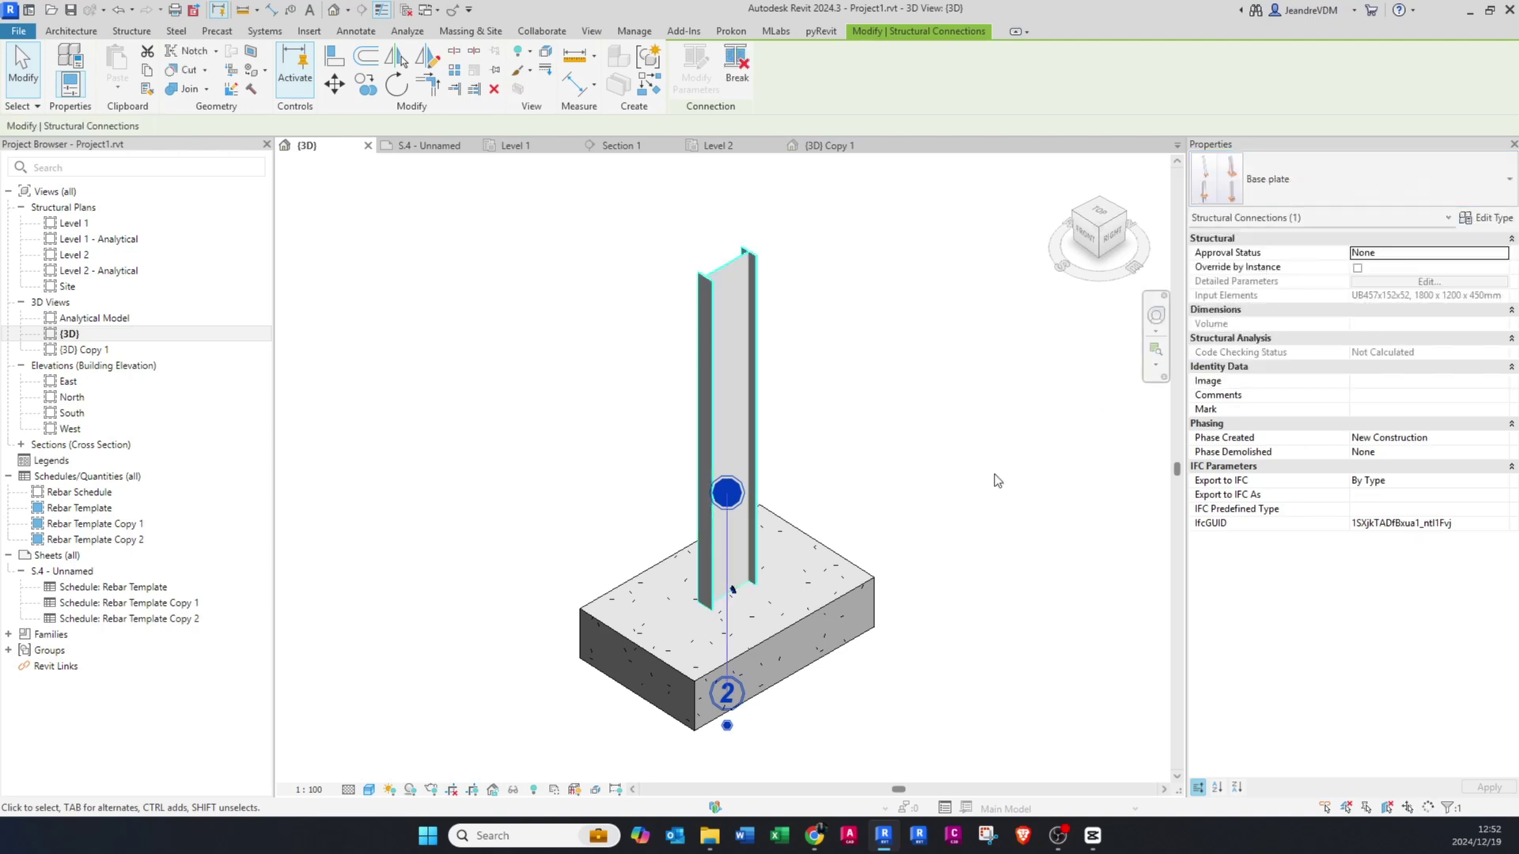
key(Escape)
scroll(722, 625, up, 5)
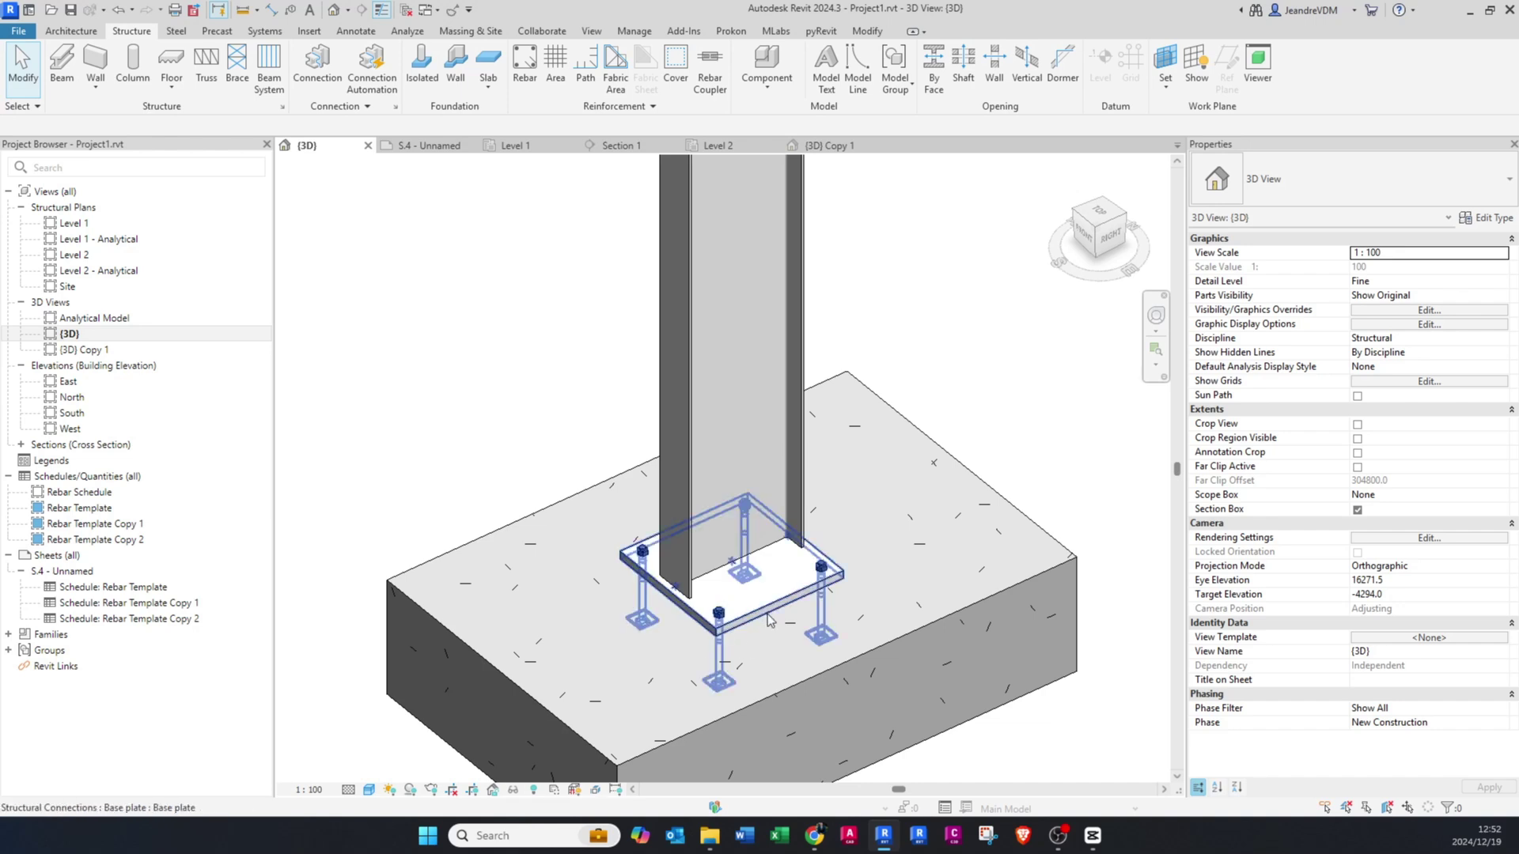
Switch the 3D view's detail level to Medium and back to Fine to compare how the base plate displays.
click(348, 790)
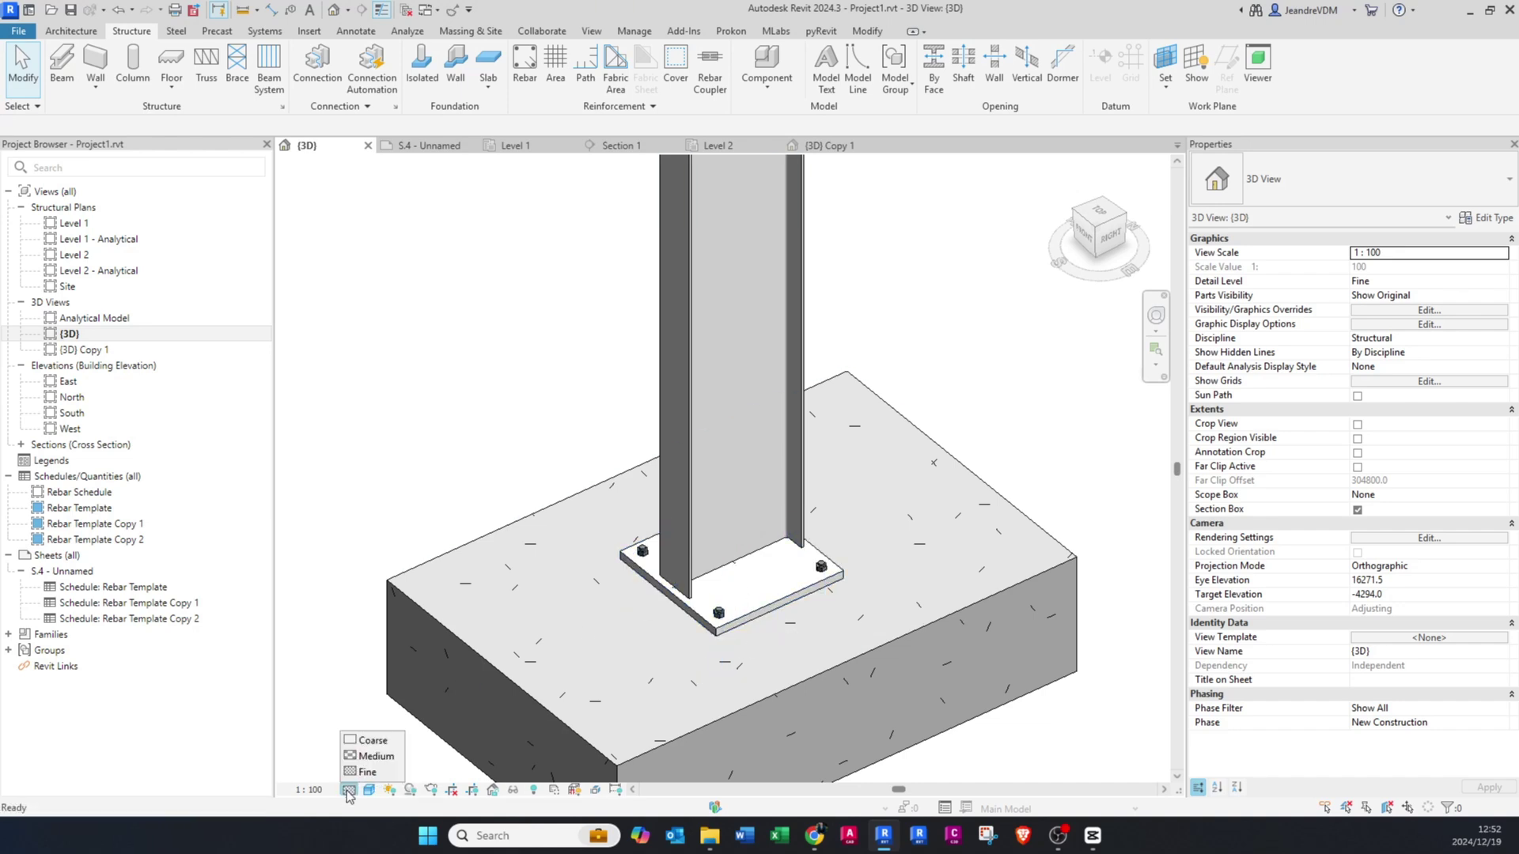
click(370, 757)
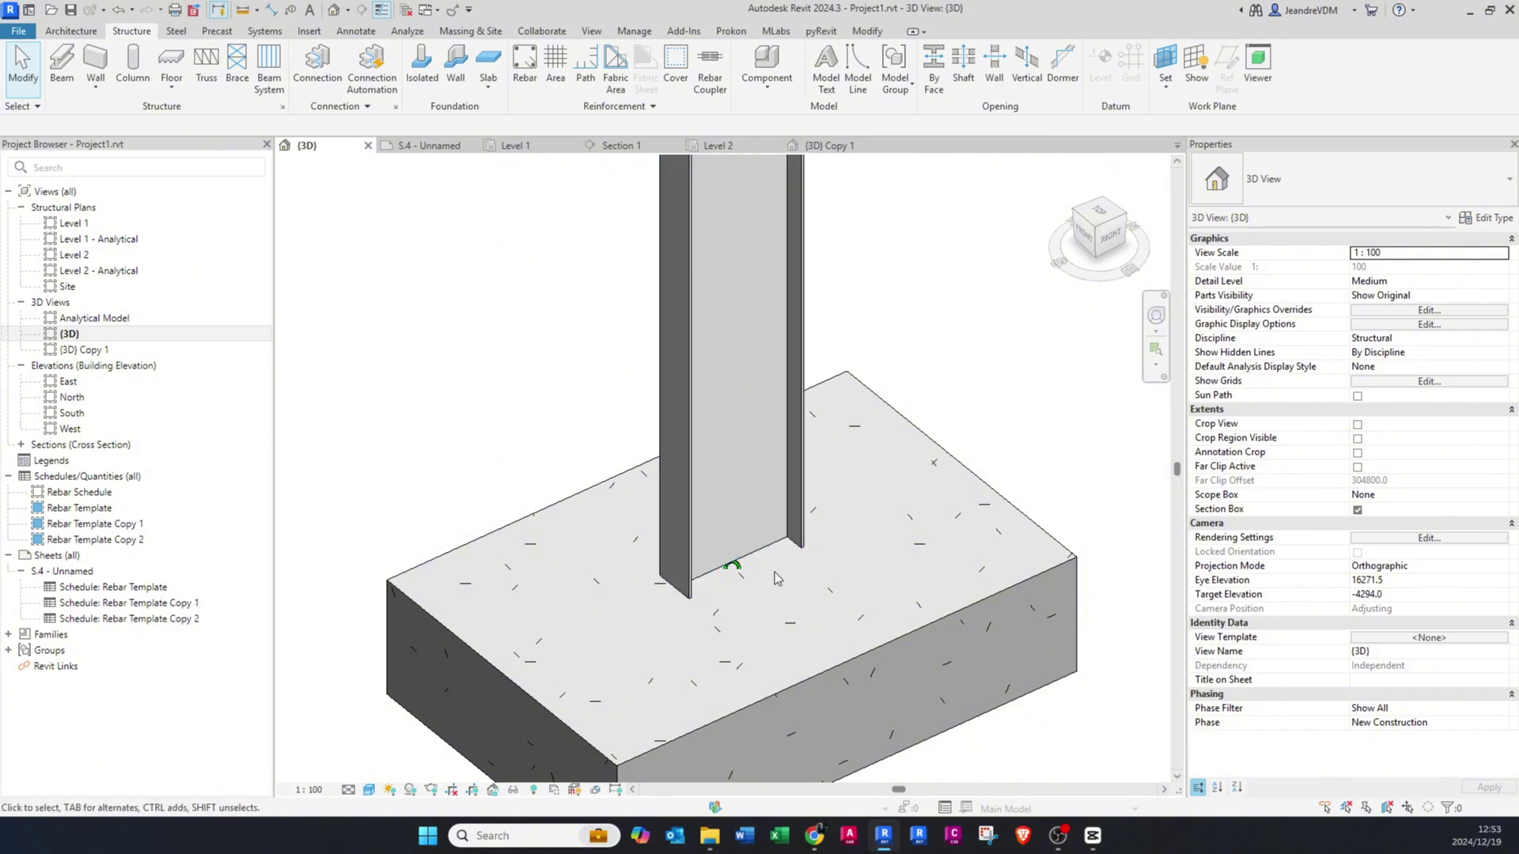
click(348, 790)
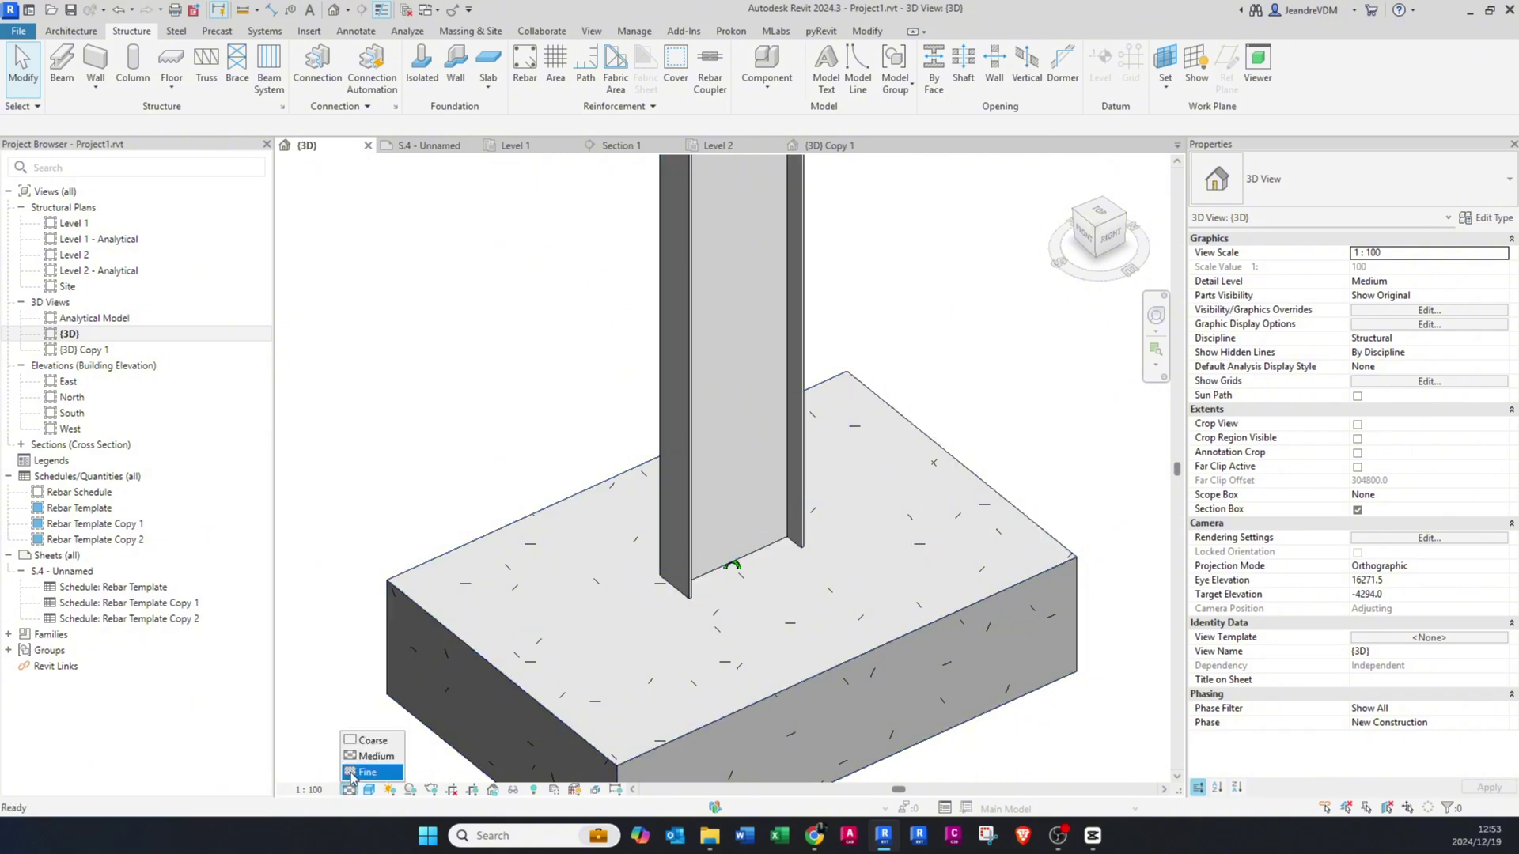
click(364, 773)
scroll(747, 607, down, 2)
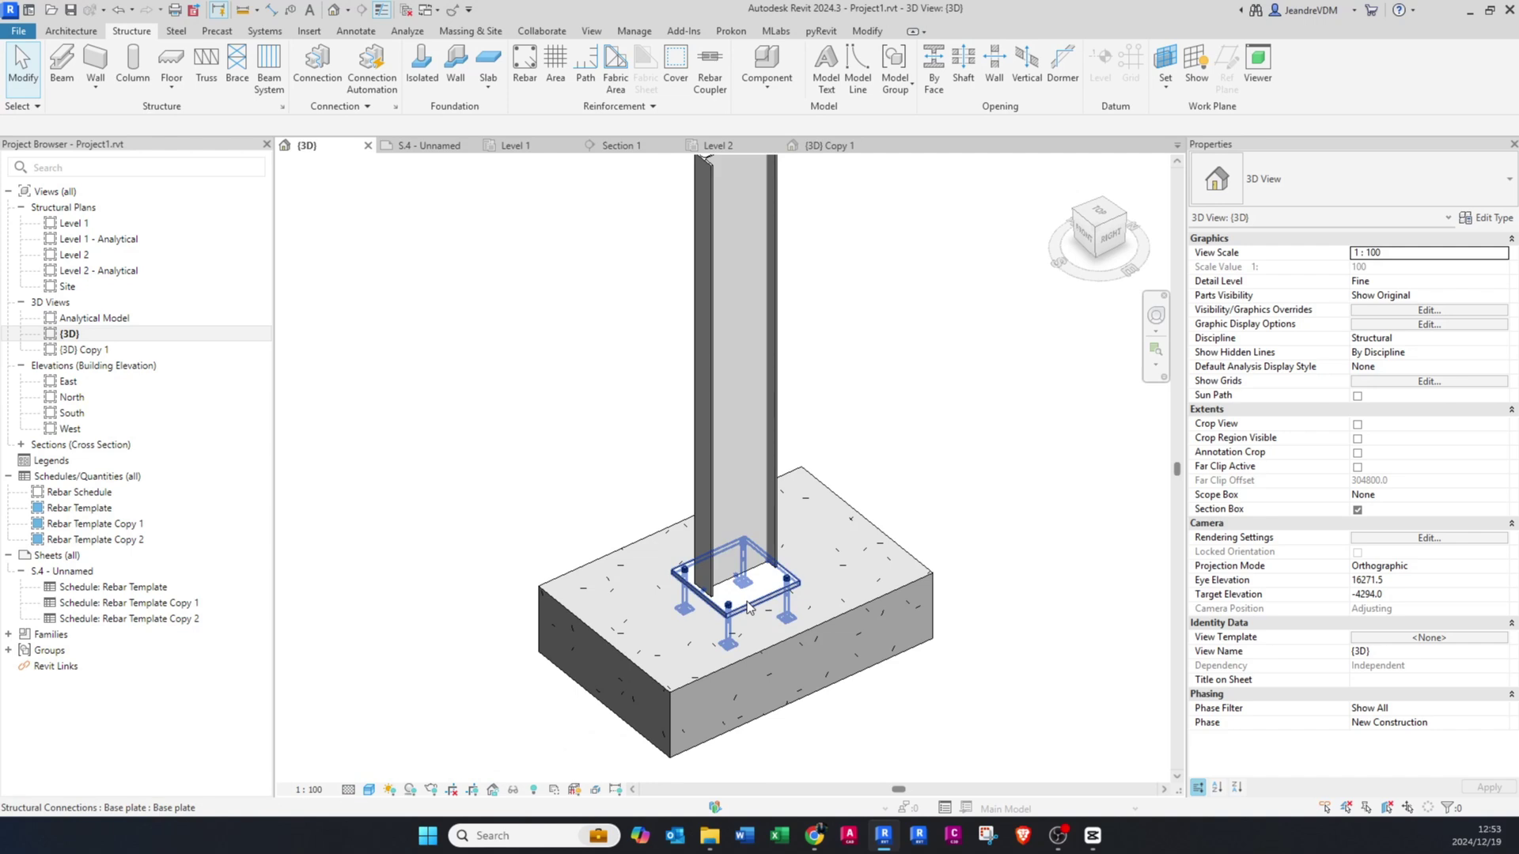
Open the base plate connection's type parameters and set the plate thickness to 10.
click(748, 608)
scroll(798, 576, up, 2)
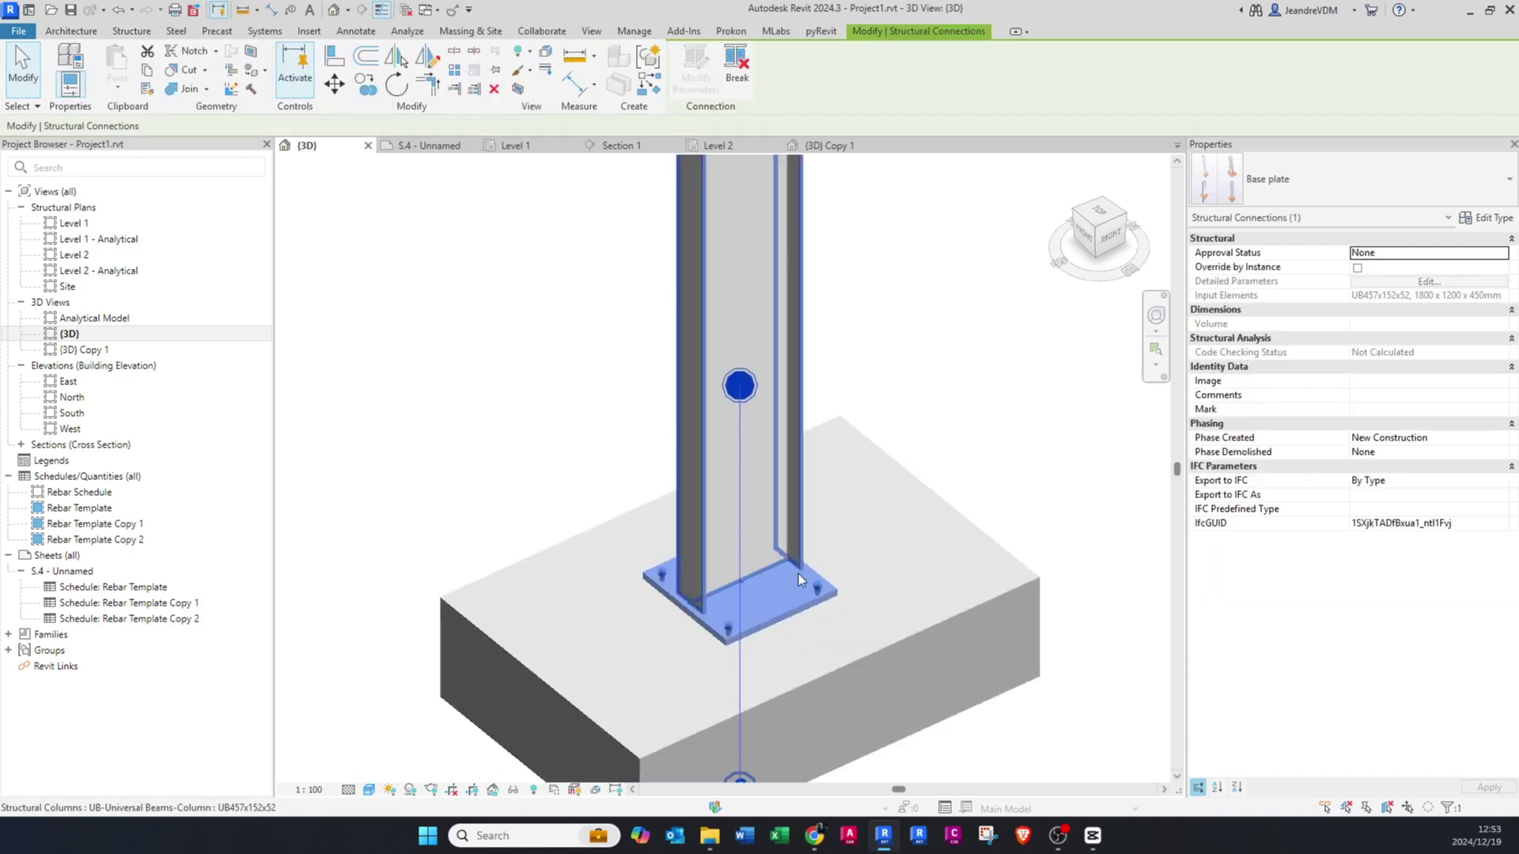
click(1497, 224)
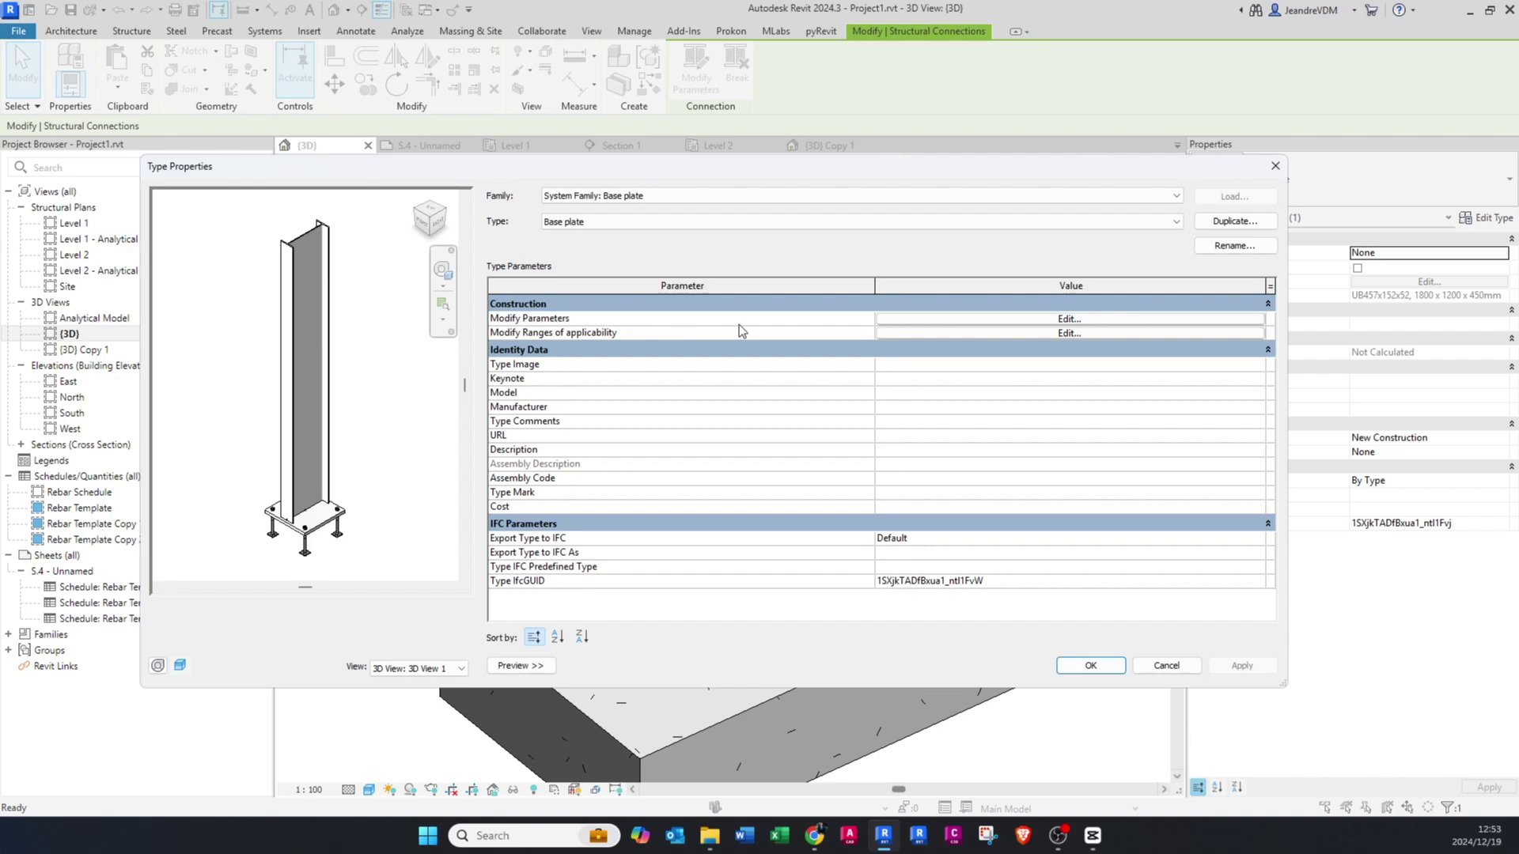
click(938, 321)
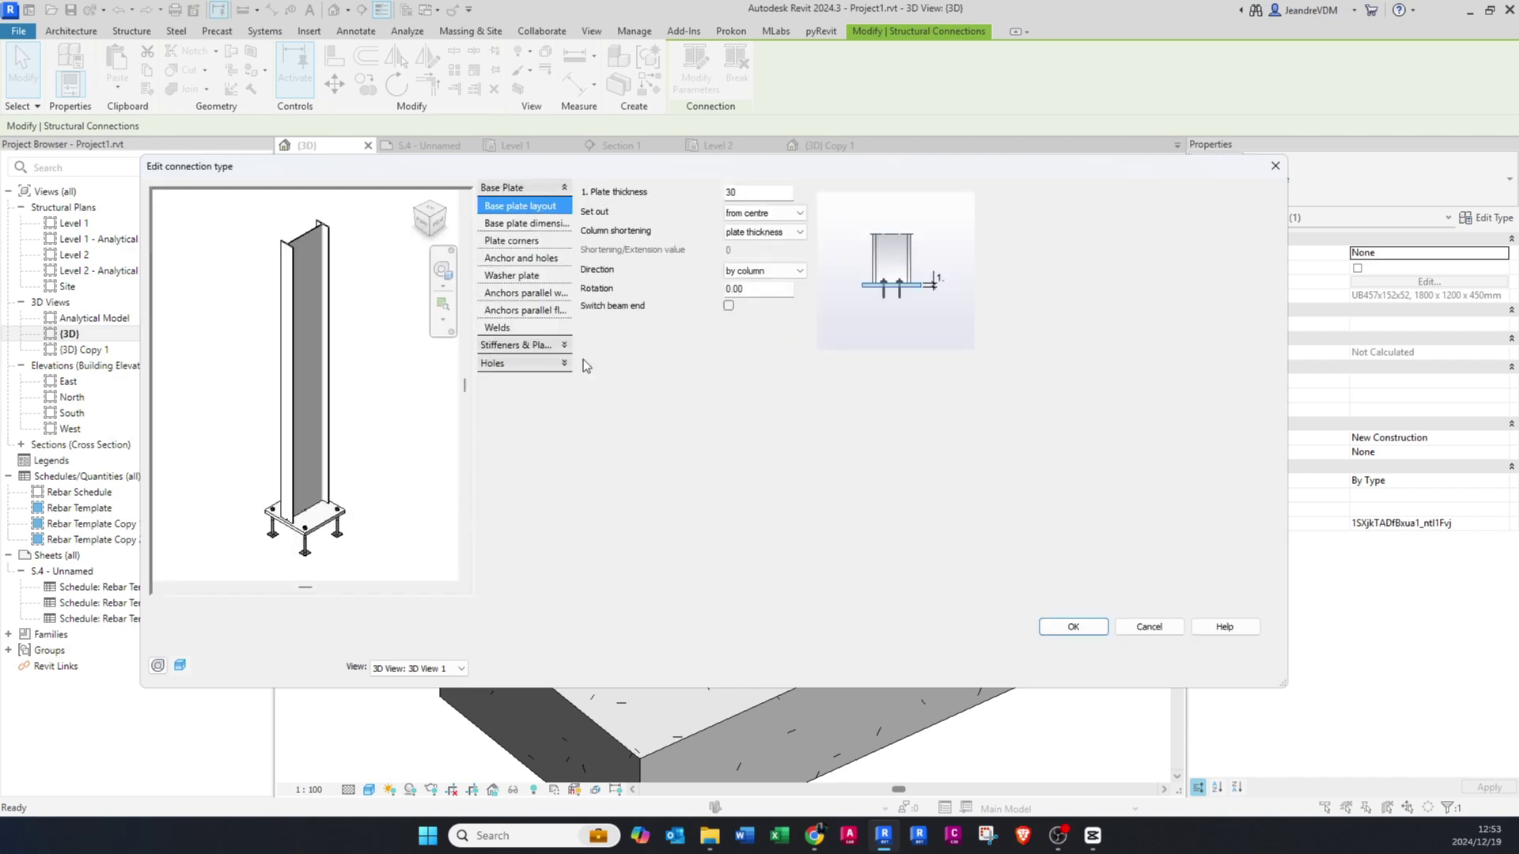
scroll(266, 496, up, 5)
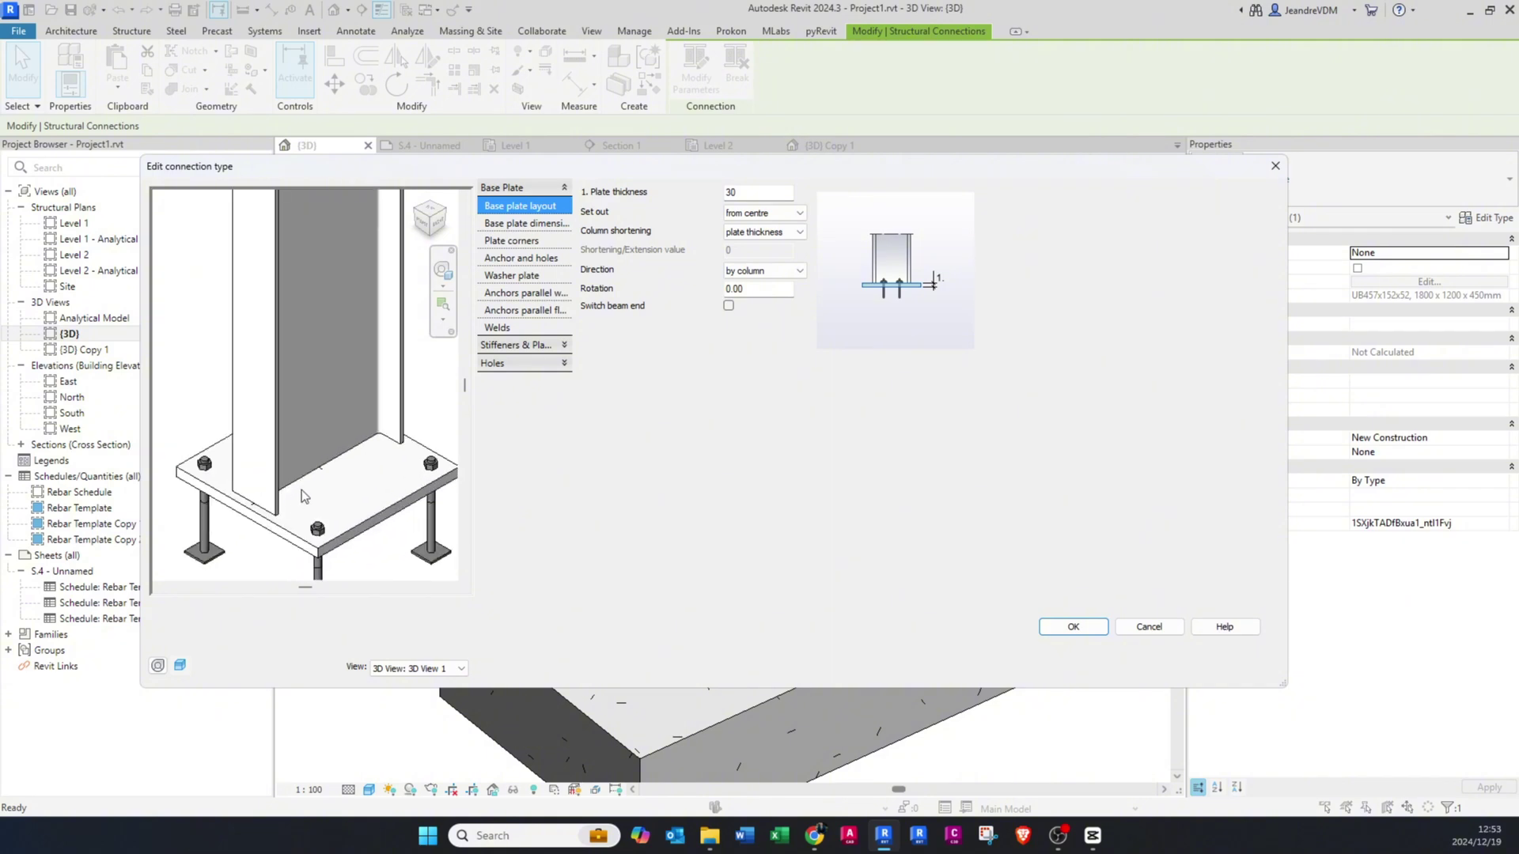
scroll(329, 454, down, 1)
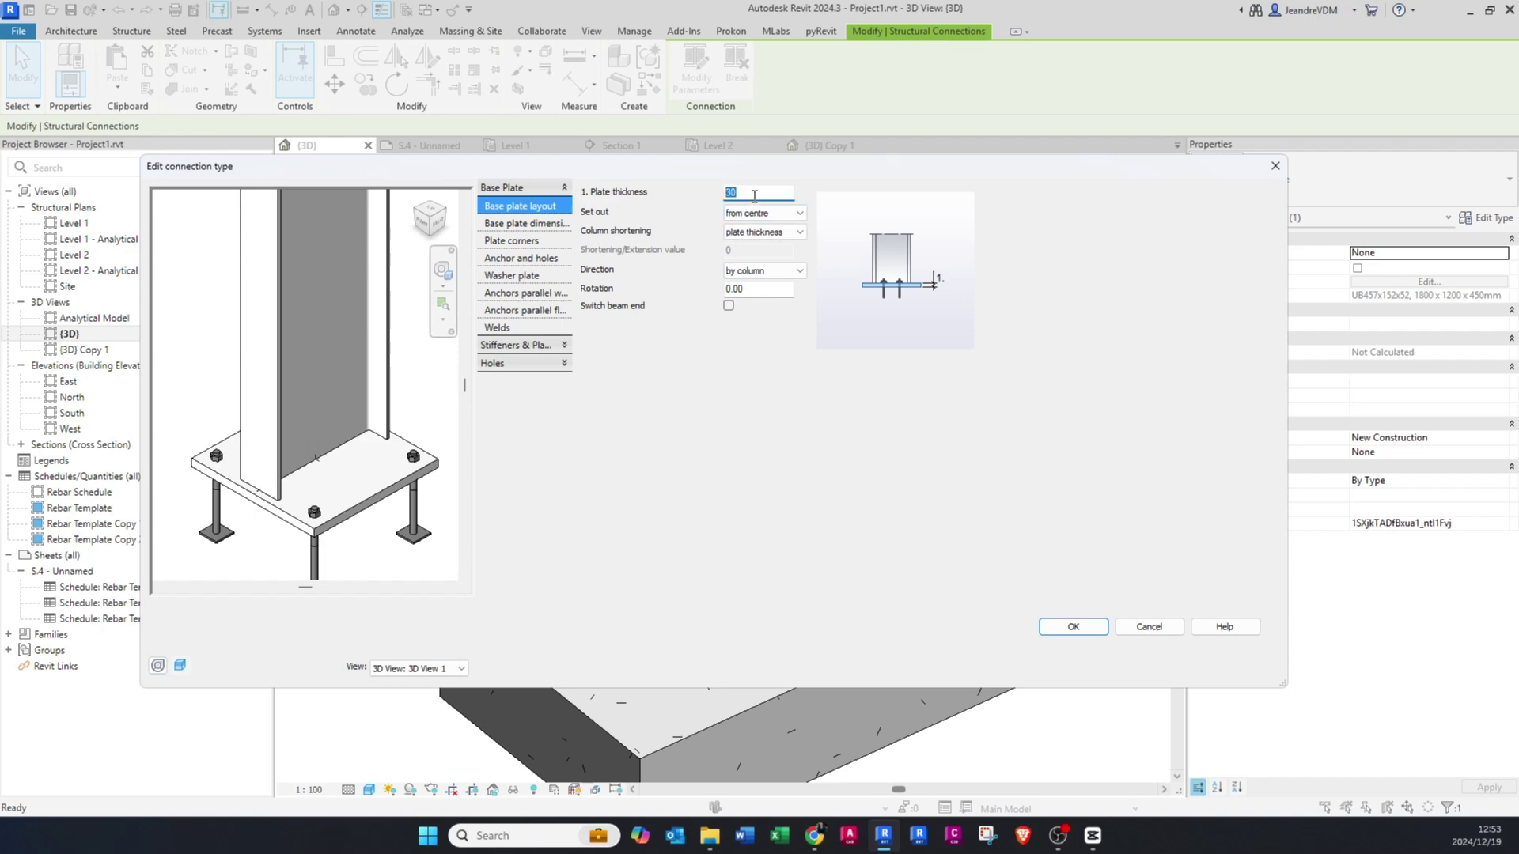
key(Return)
shift+middle_drag(256, 455, 345, 477)
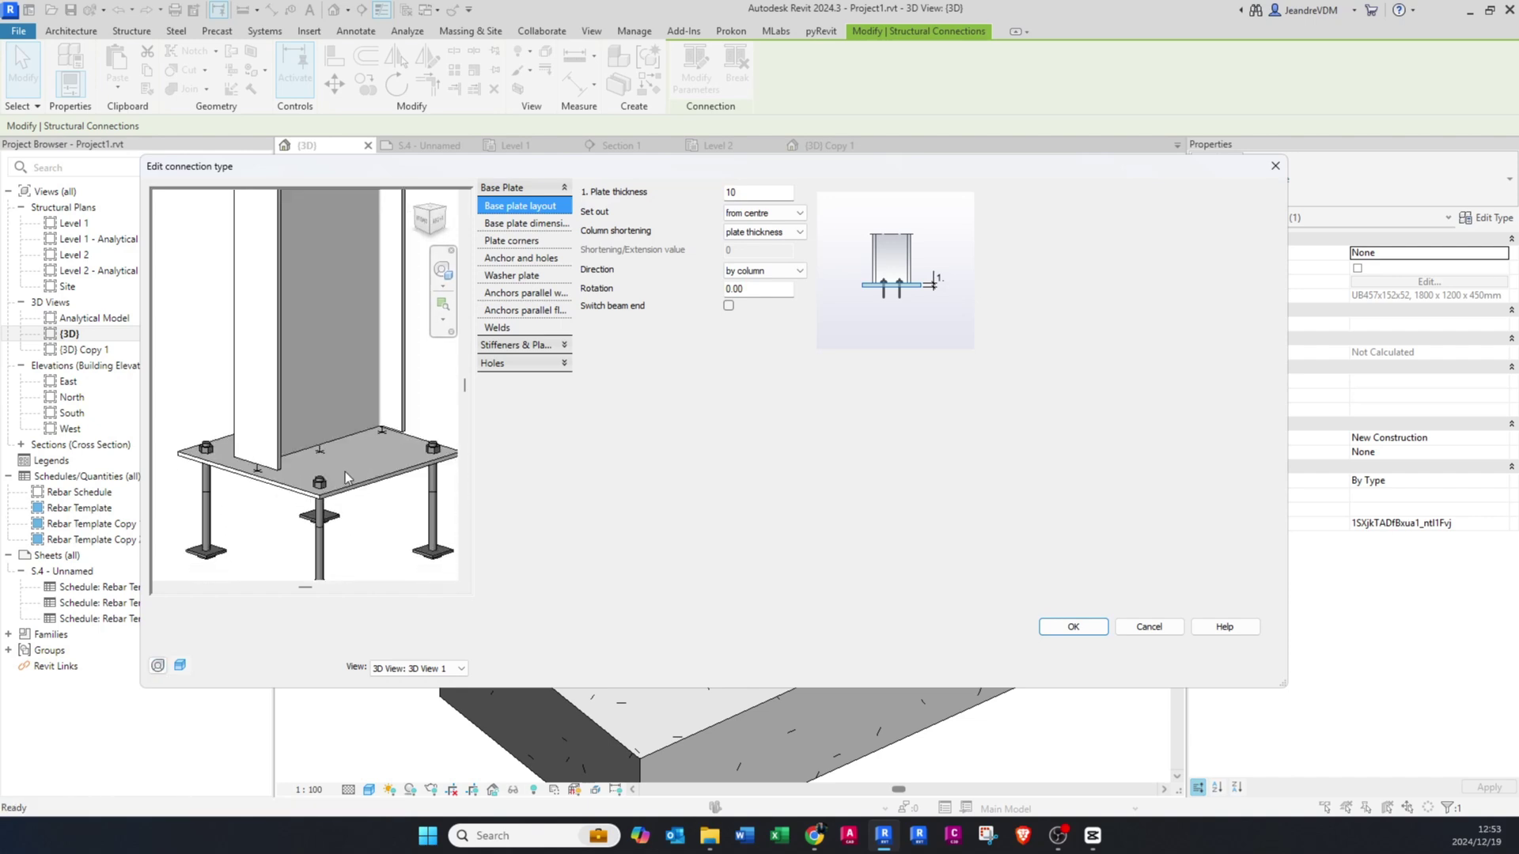
click(158, 666)
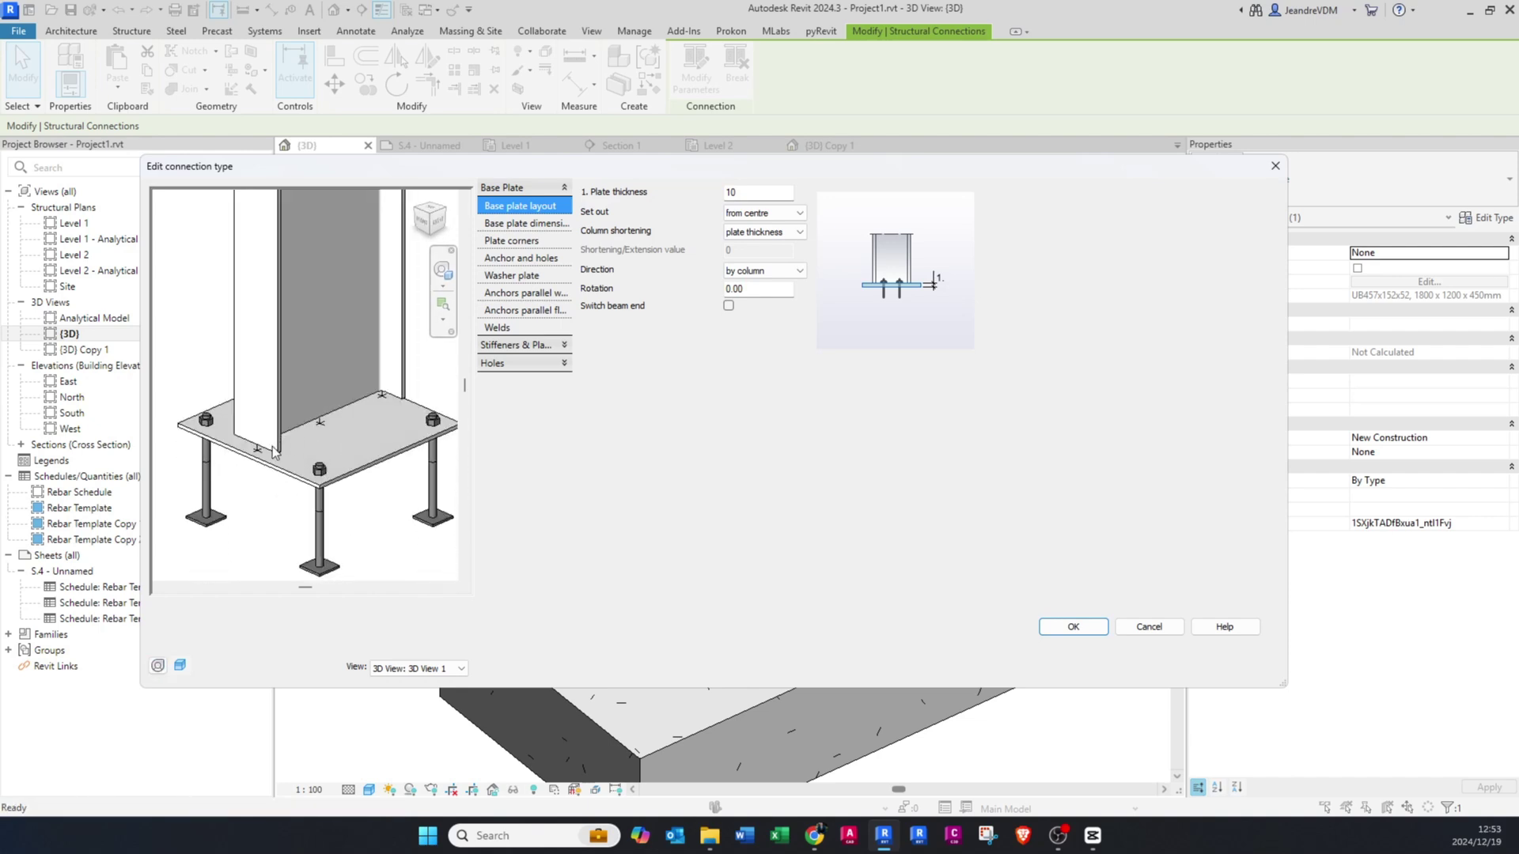
shift+middle_drag(321, 403, 325, 419)
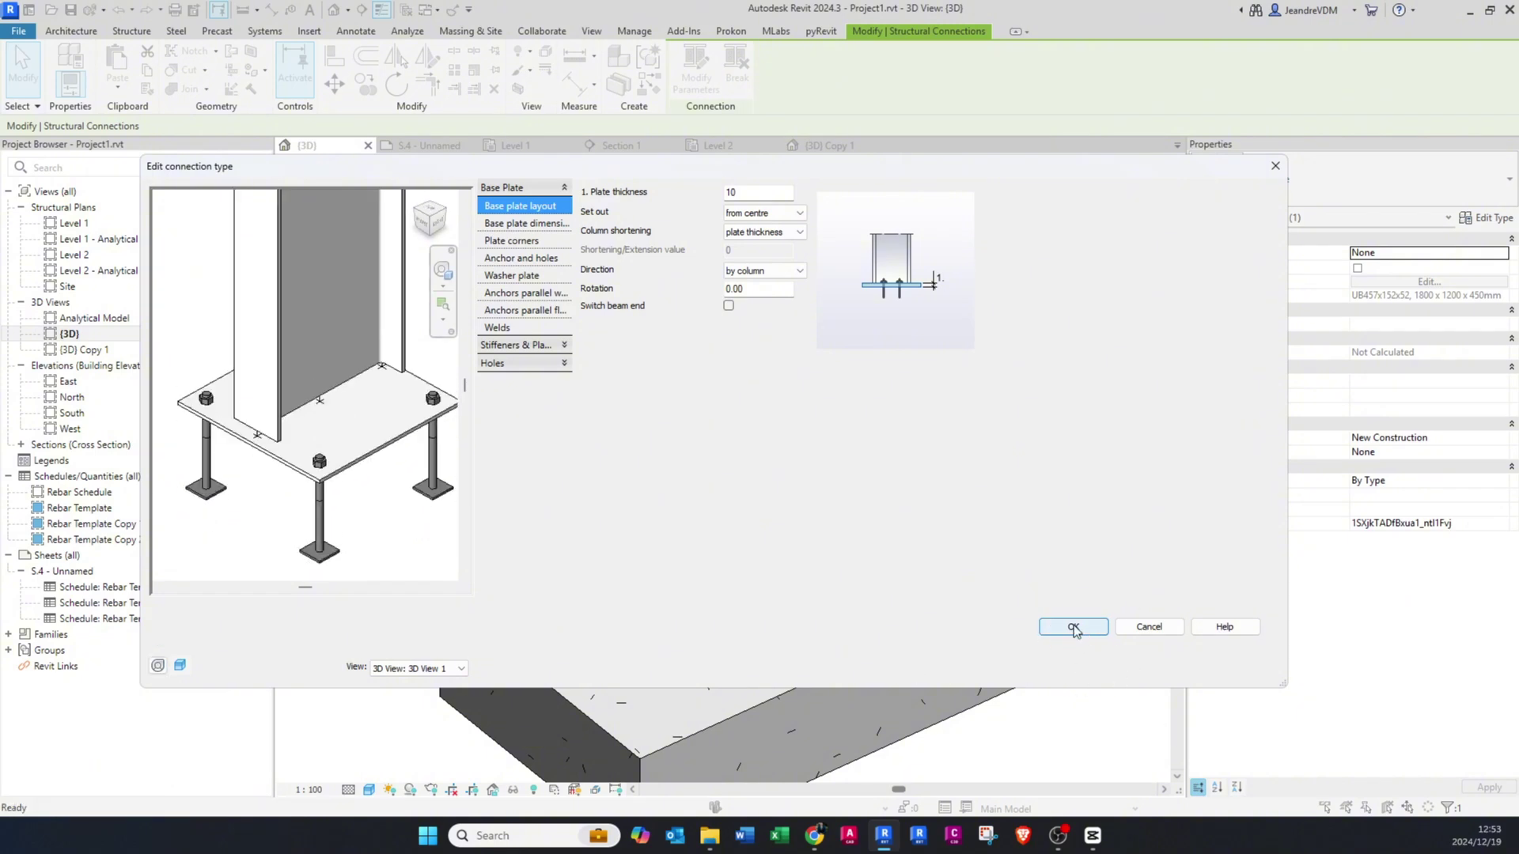
shift+middle_drag(386, 428, 390, 469)
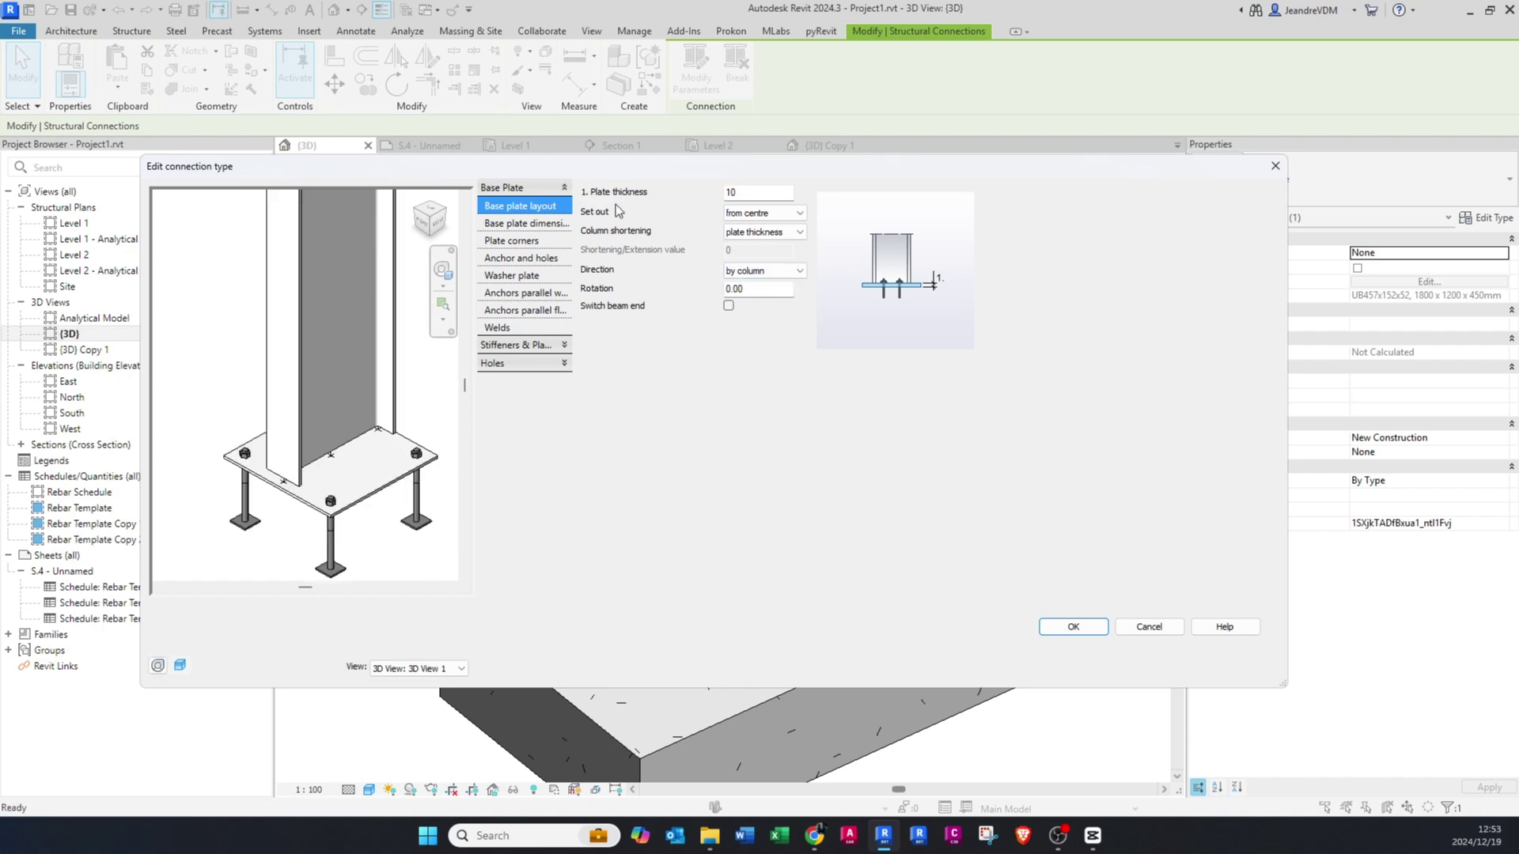
Try the base plate's set-out and column shortening options, returning column shortening to plate thickness.
click(743, 215)
click(751, 253)
click(774, 234)
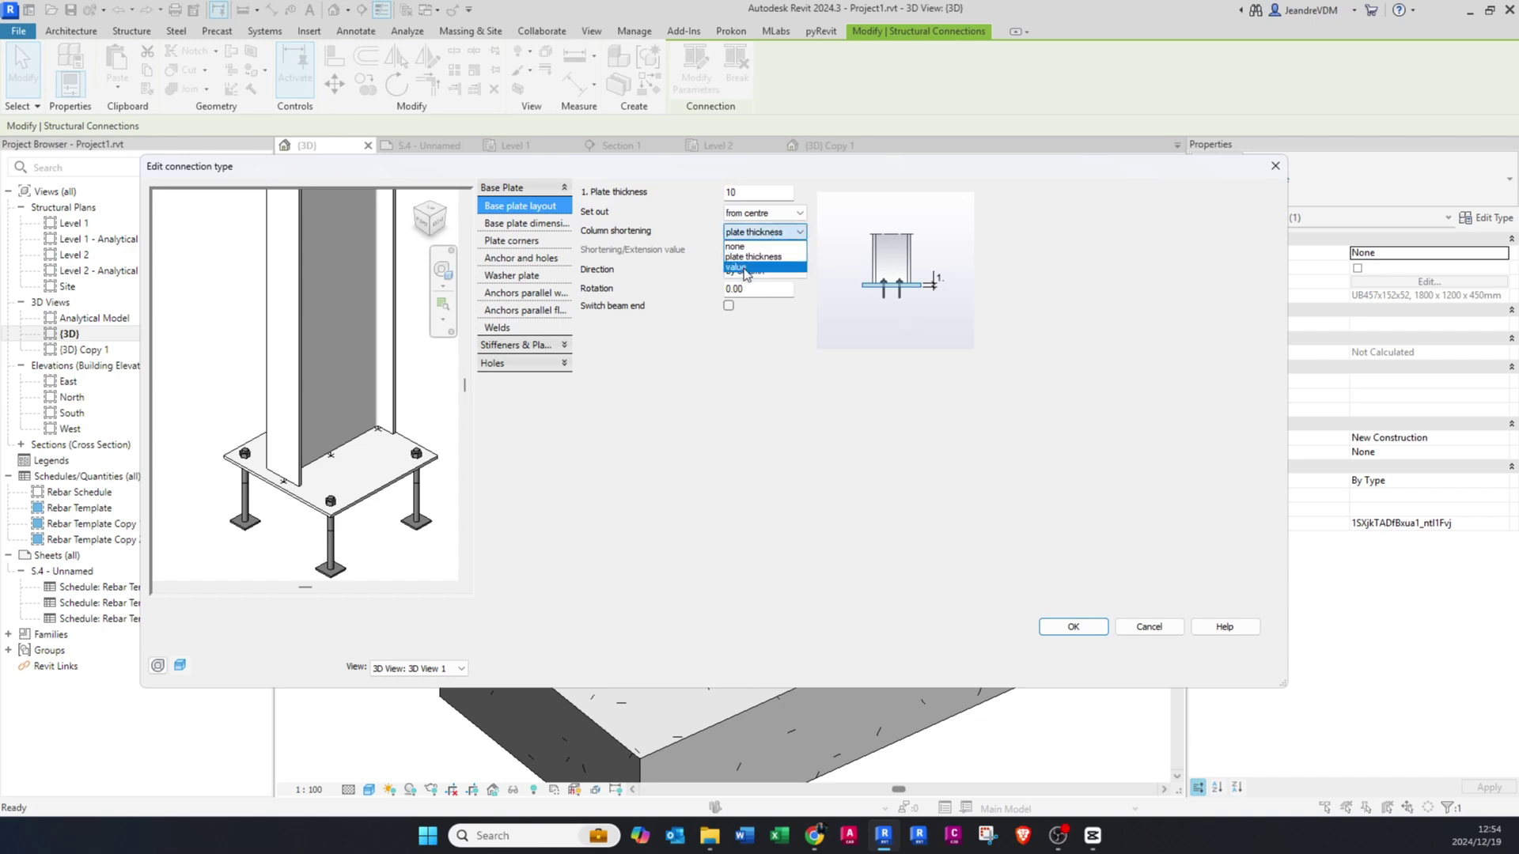
click(766, 247)
click(763, 232)
click(750, 266)
click(761, 234)
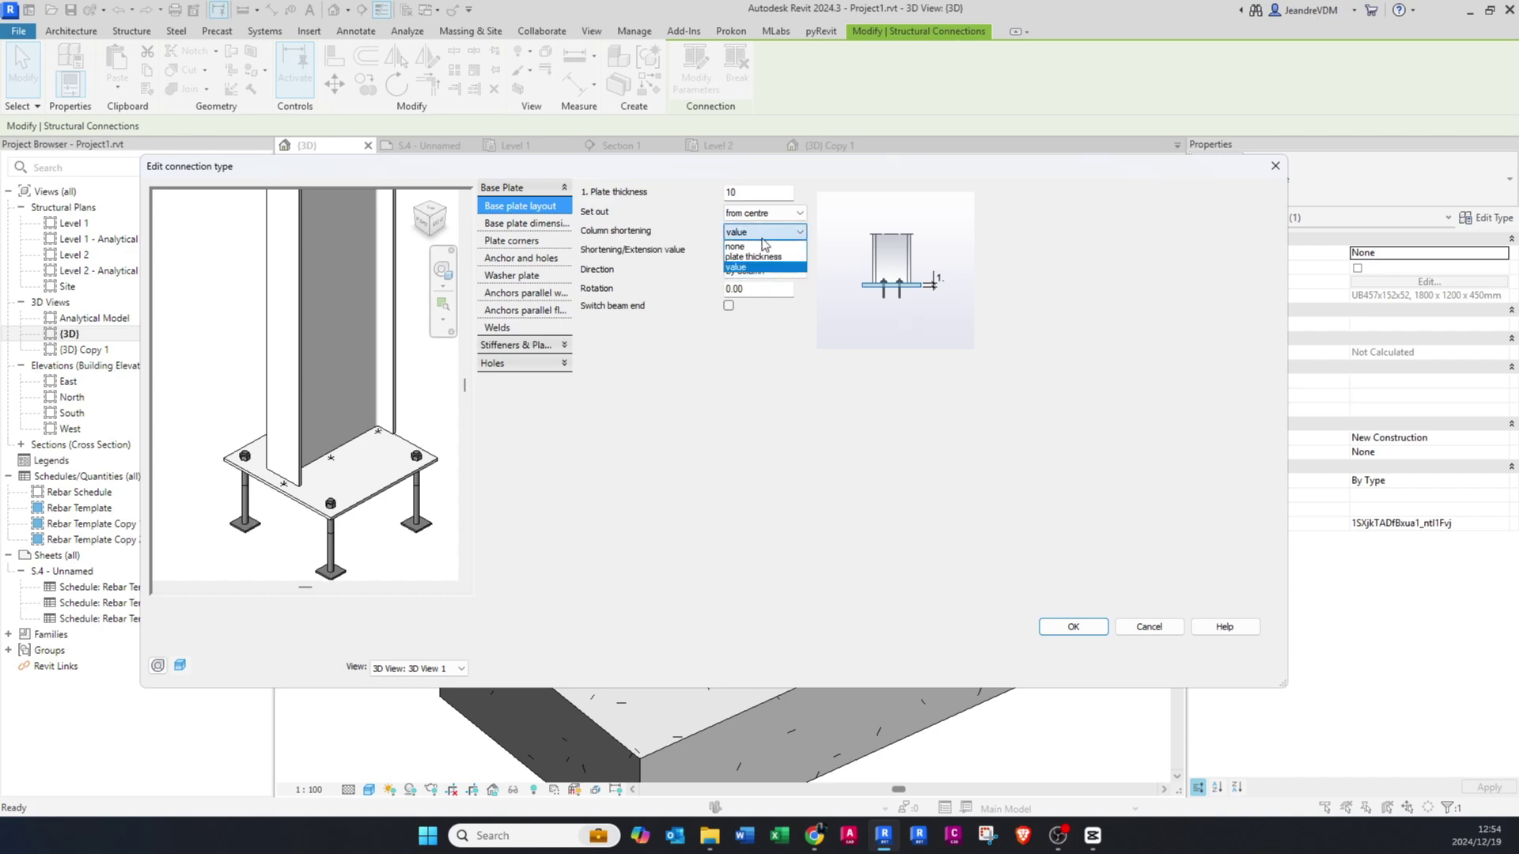
click(758, 258)
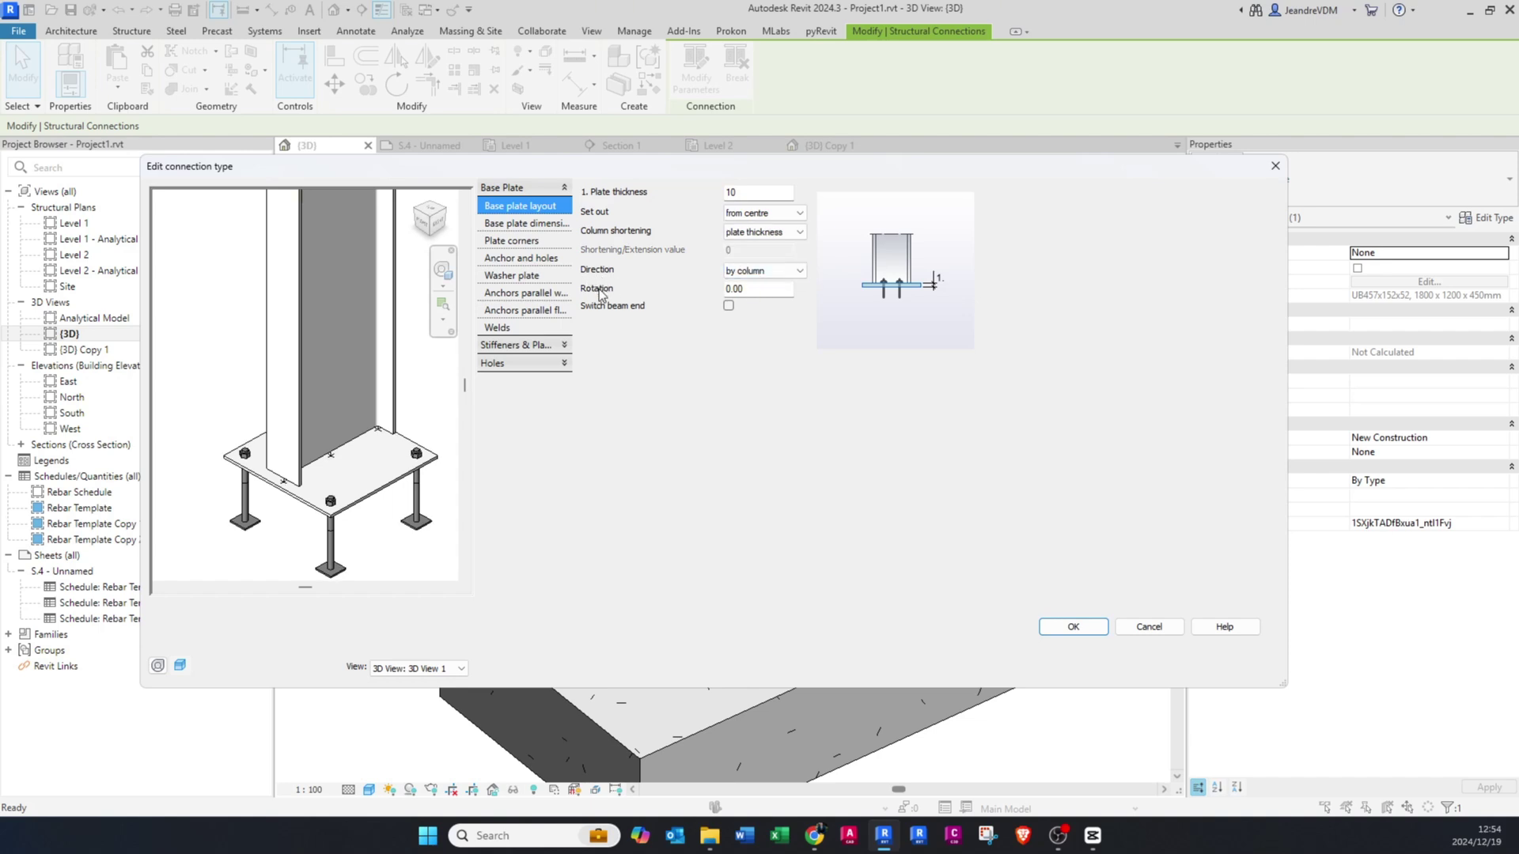
Set the base plate's Projection 1 to 300 with all projections kept equal.
click(554, 224)
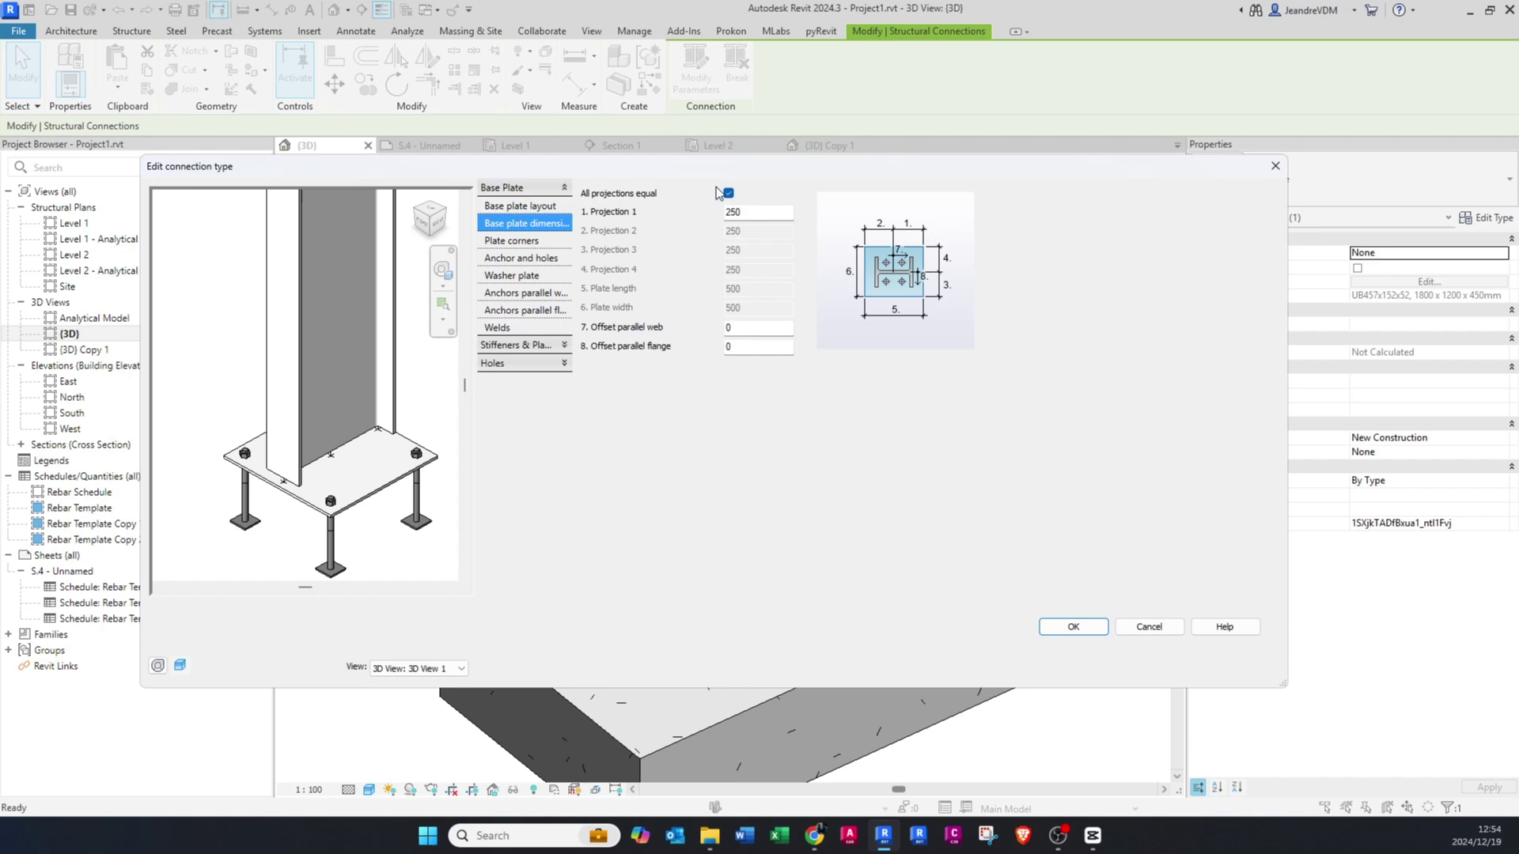
double_click(753, 215)
text(300)
key(Return)
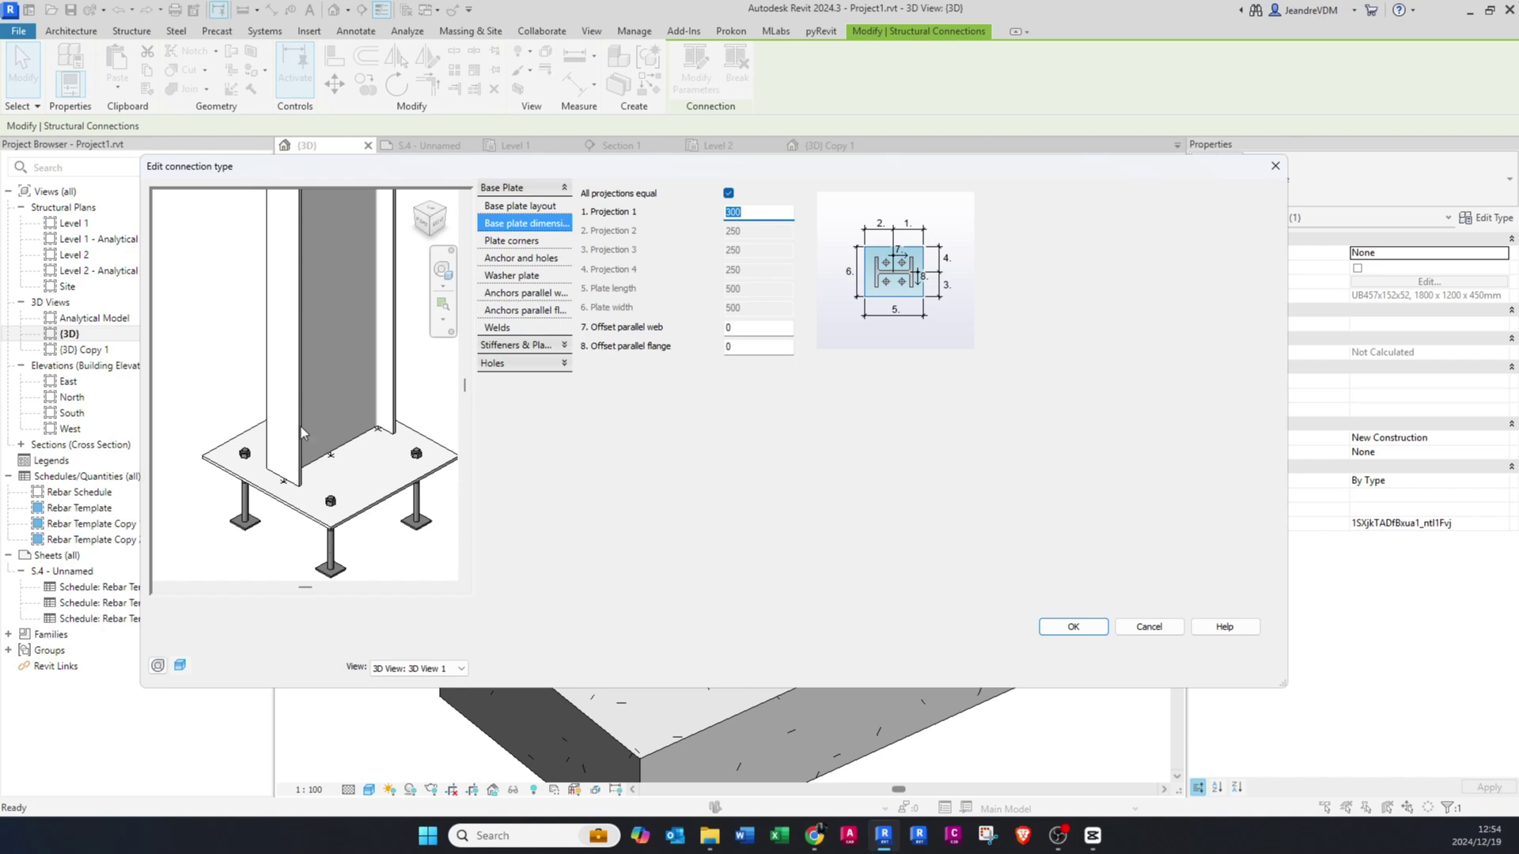
Make the base plate projections independent of each other and set Projection 2 to 500.
click(729, 194)
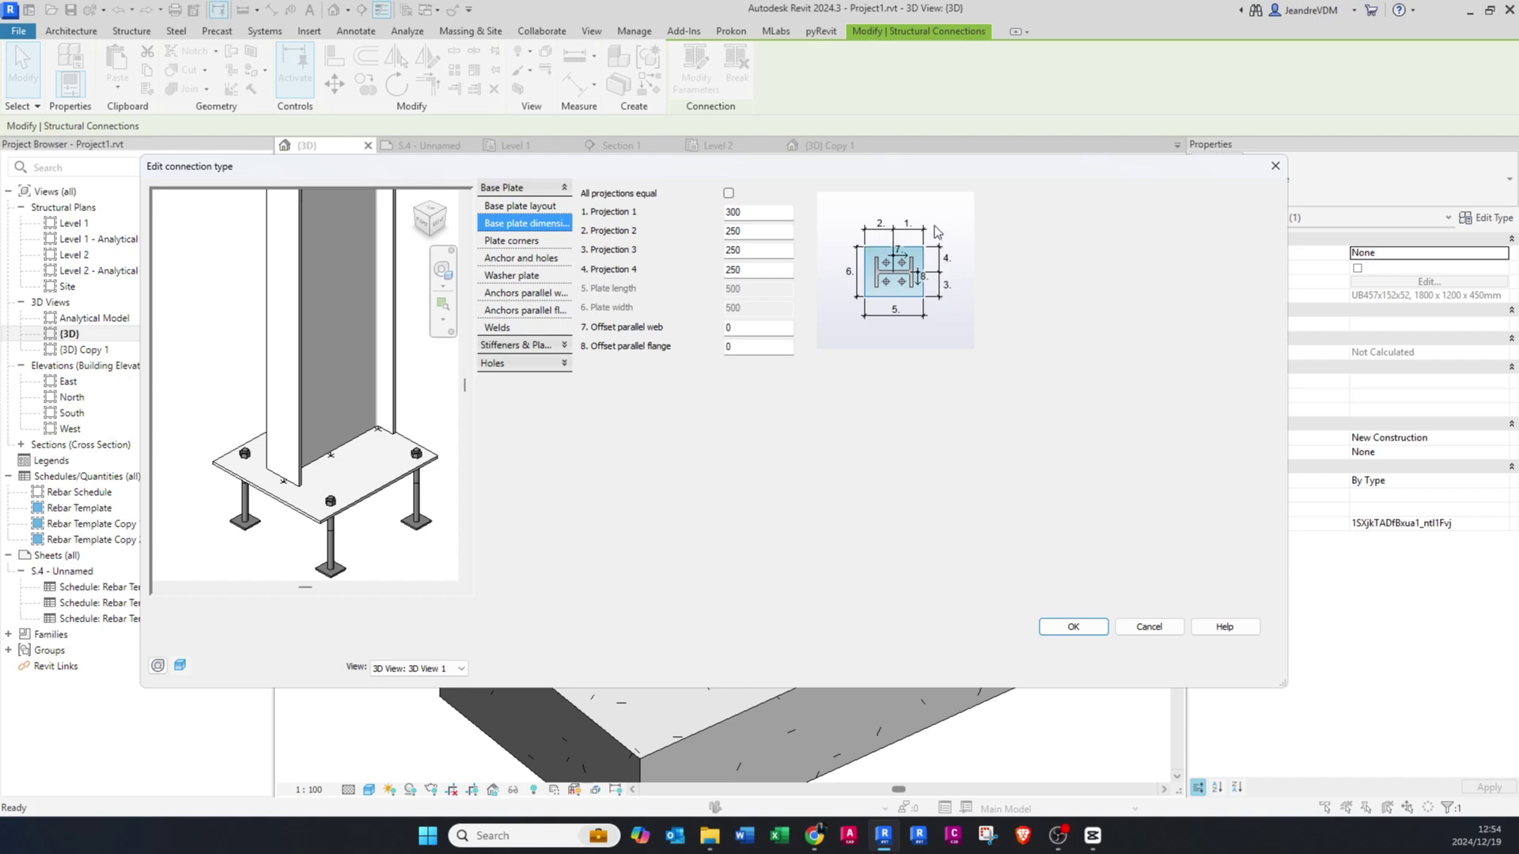
double_click(761, 231)
text(500)
key(Return)
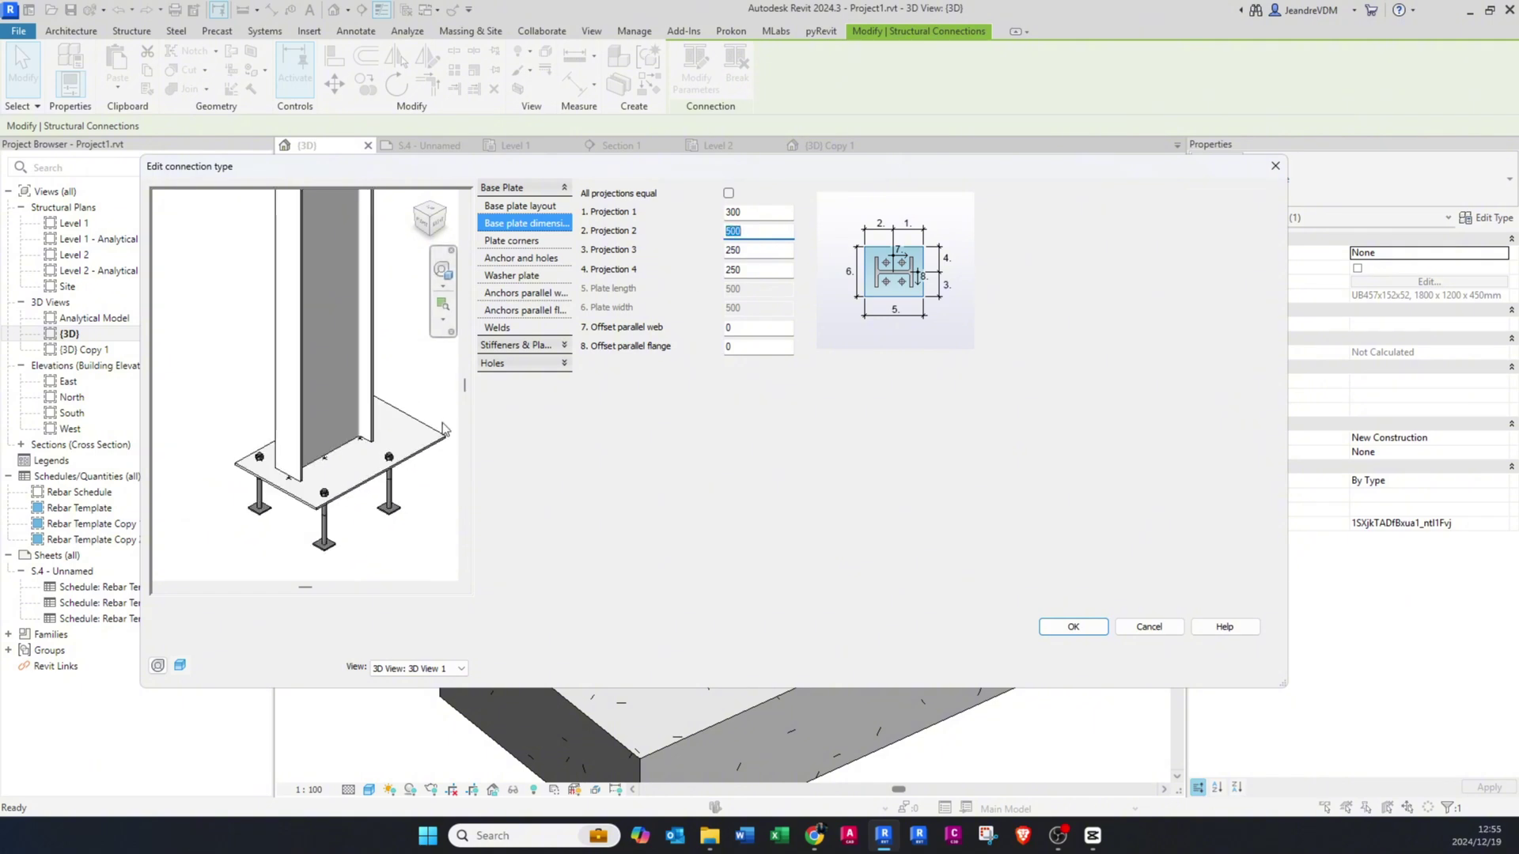
scroll(340, 473, down, 2)
shift+middle_drag(301, 473, 329, 486)
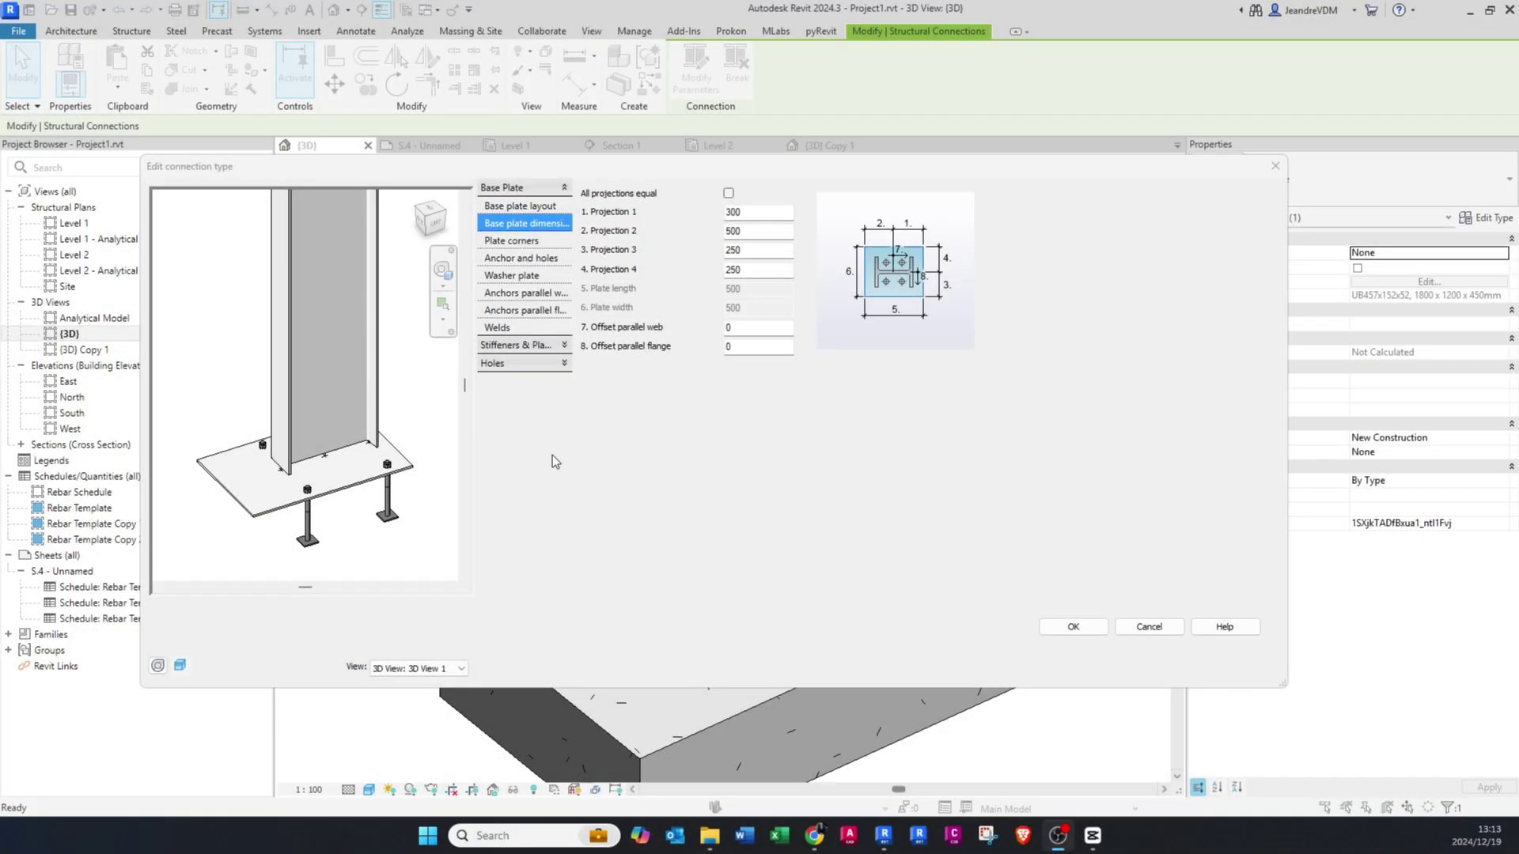
Set the base plate's Projection 1 to 600 and Projections 3 and 4 to 500.
click(743, 212)
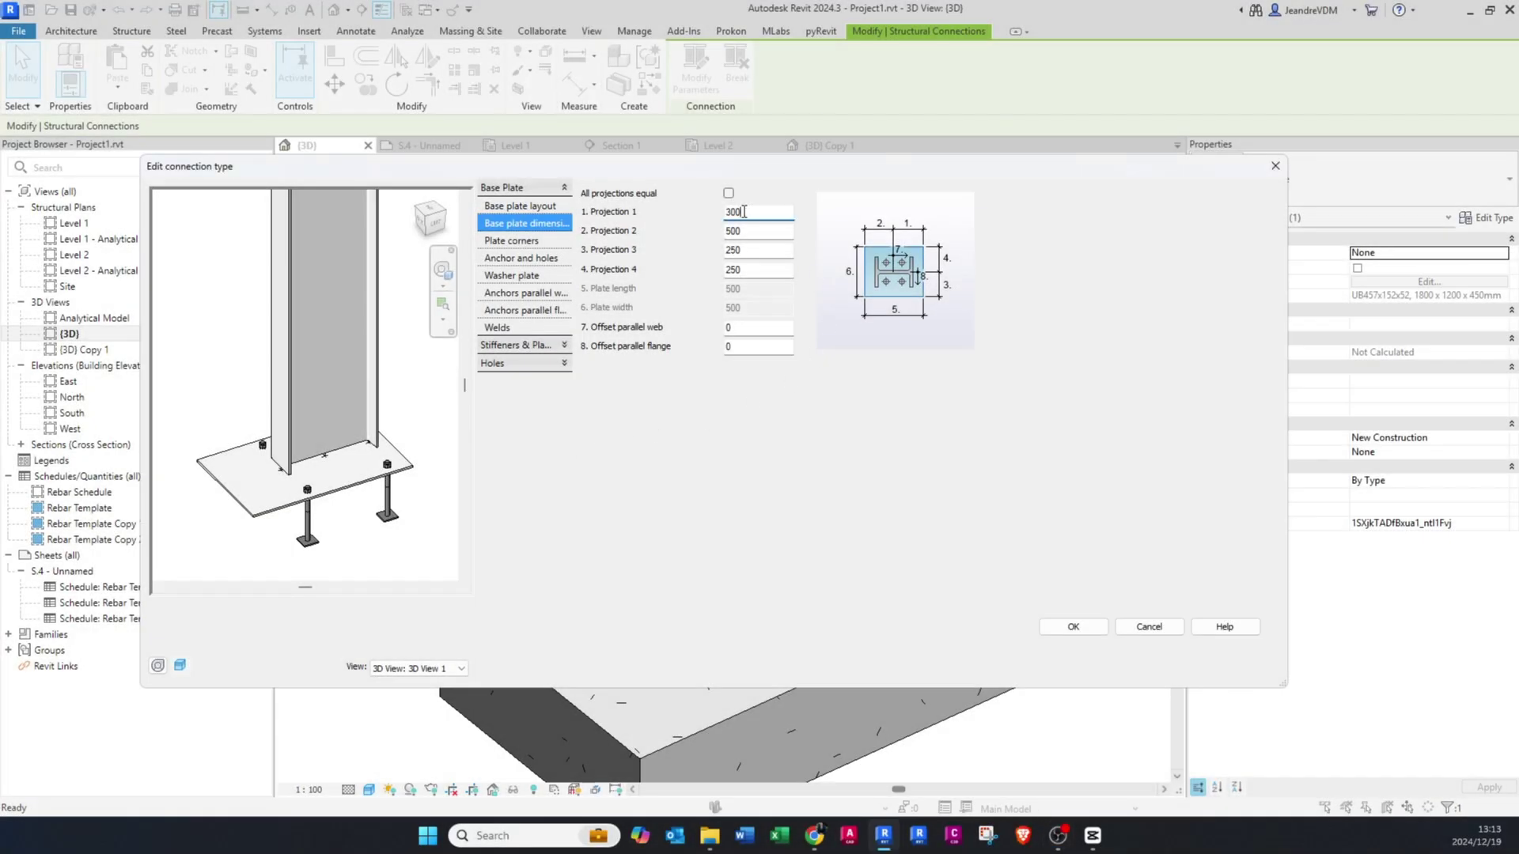
double_click(743, 212)
text(600)
key(Return)
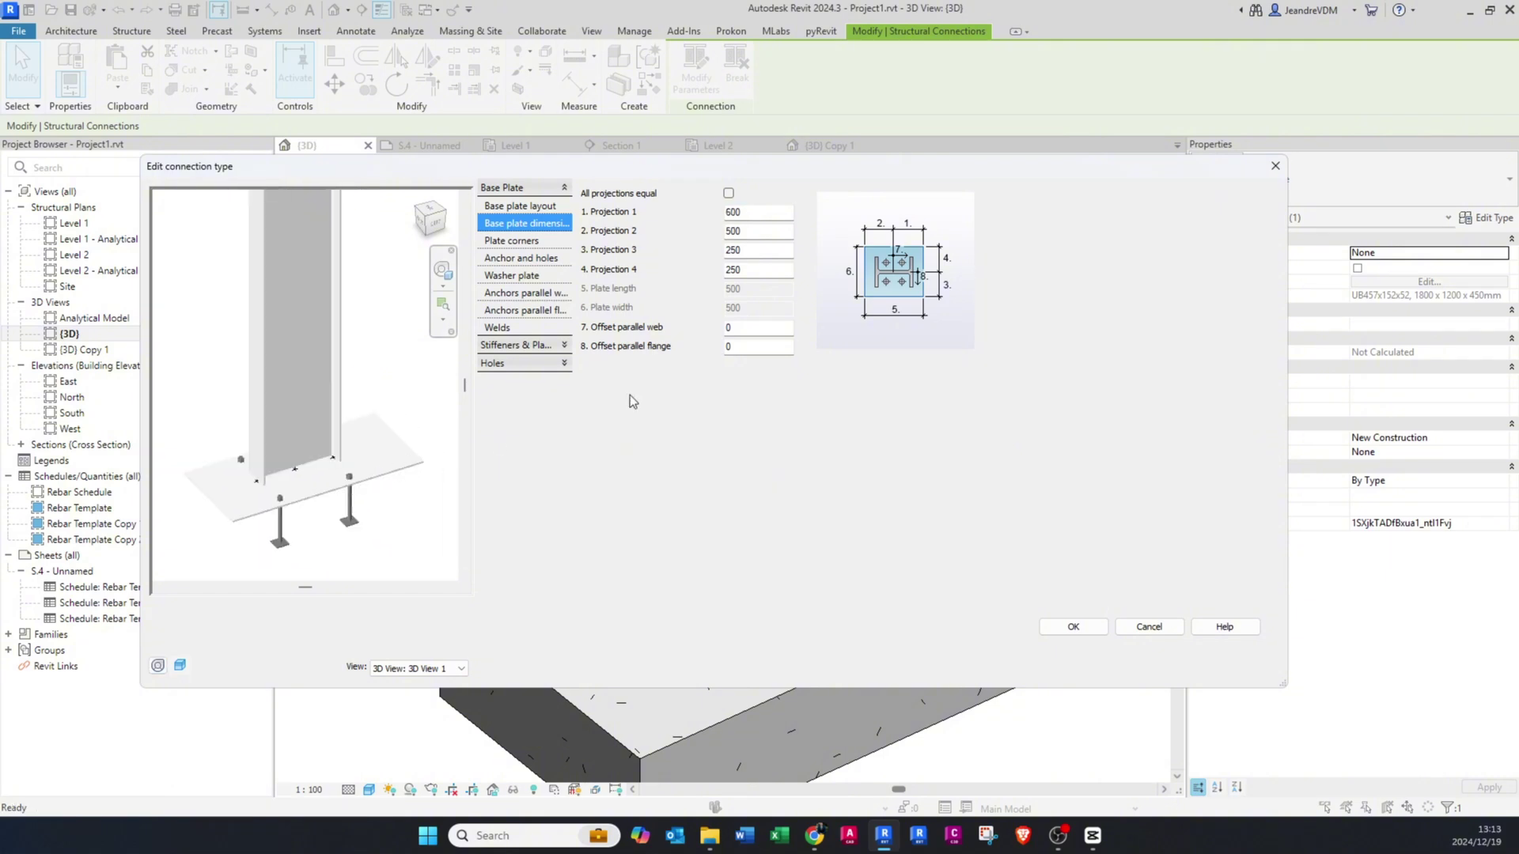
drag(757, 273, 722, 273)
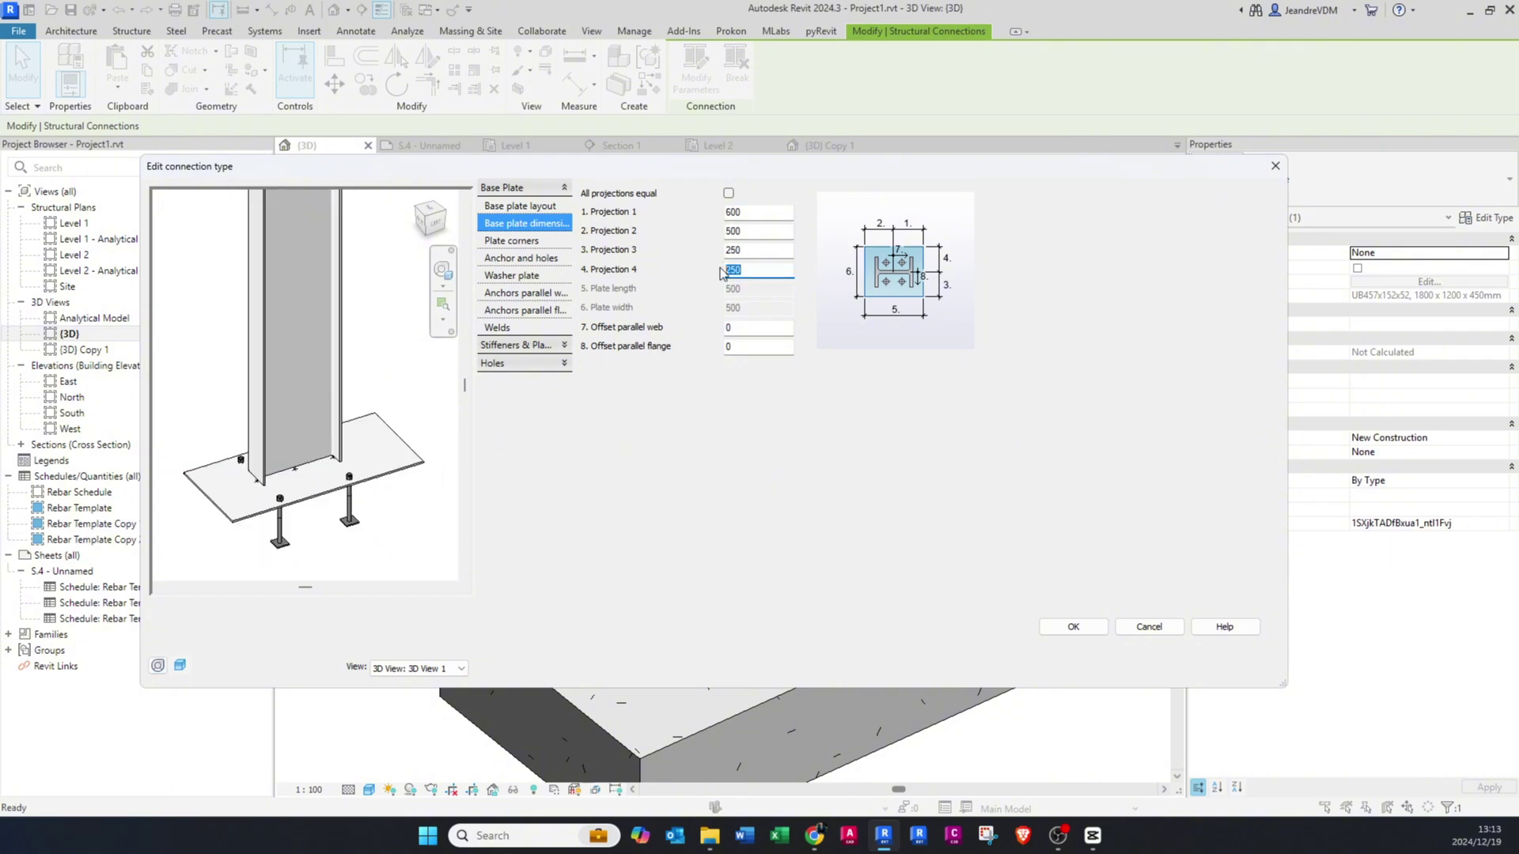
text(5)
key(Return)
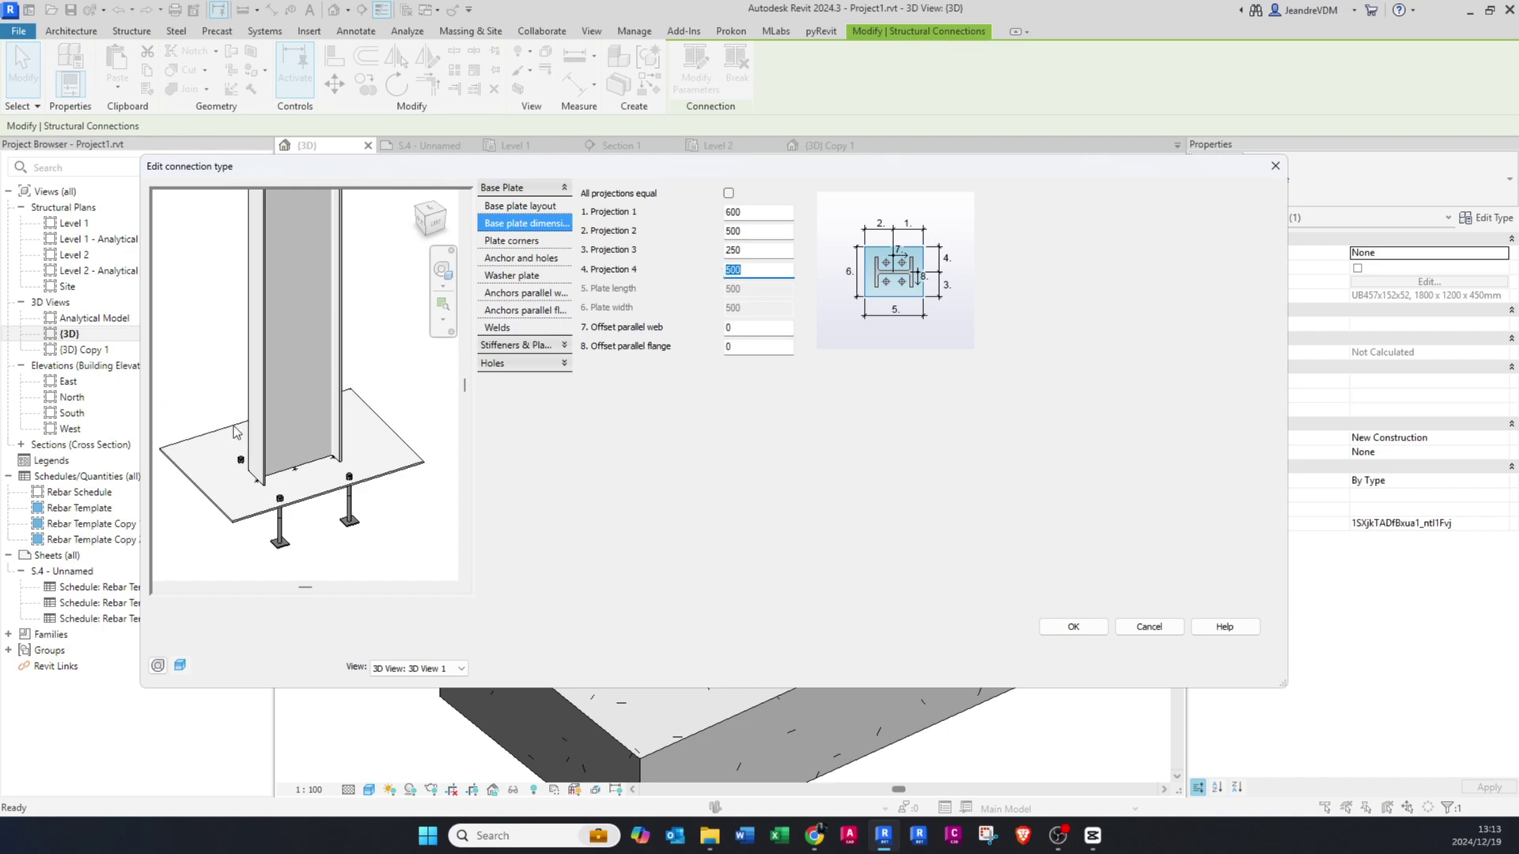
drag(752, 250, 714, 255)
text(500)
key(Return)
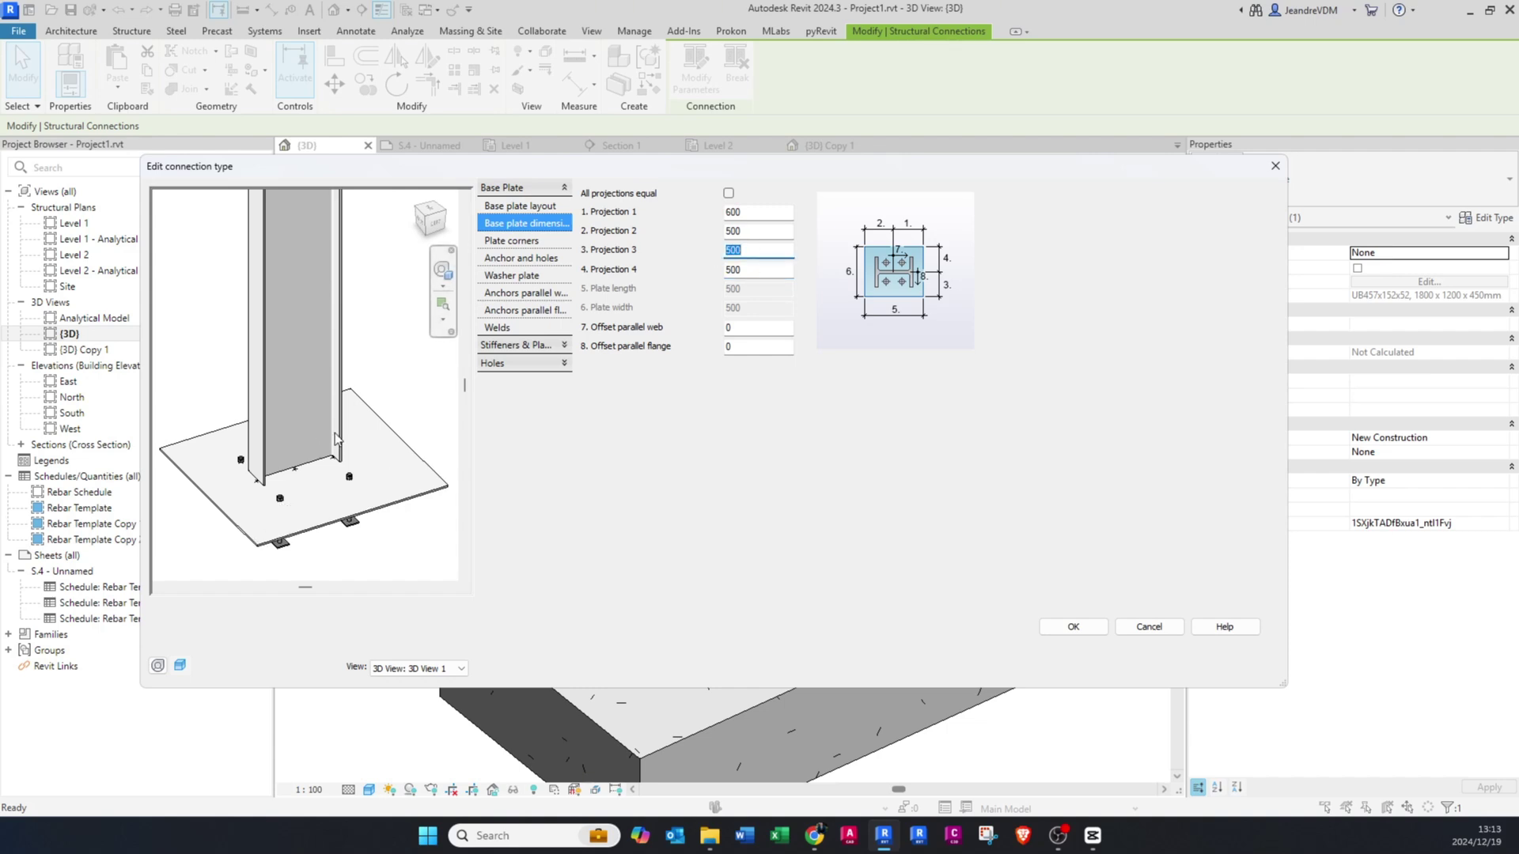
Make all base plate projections equal again and set Projection 1 to 300.
click(728, 193)
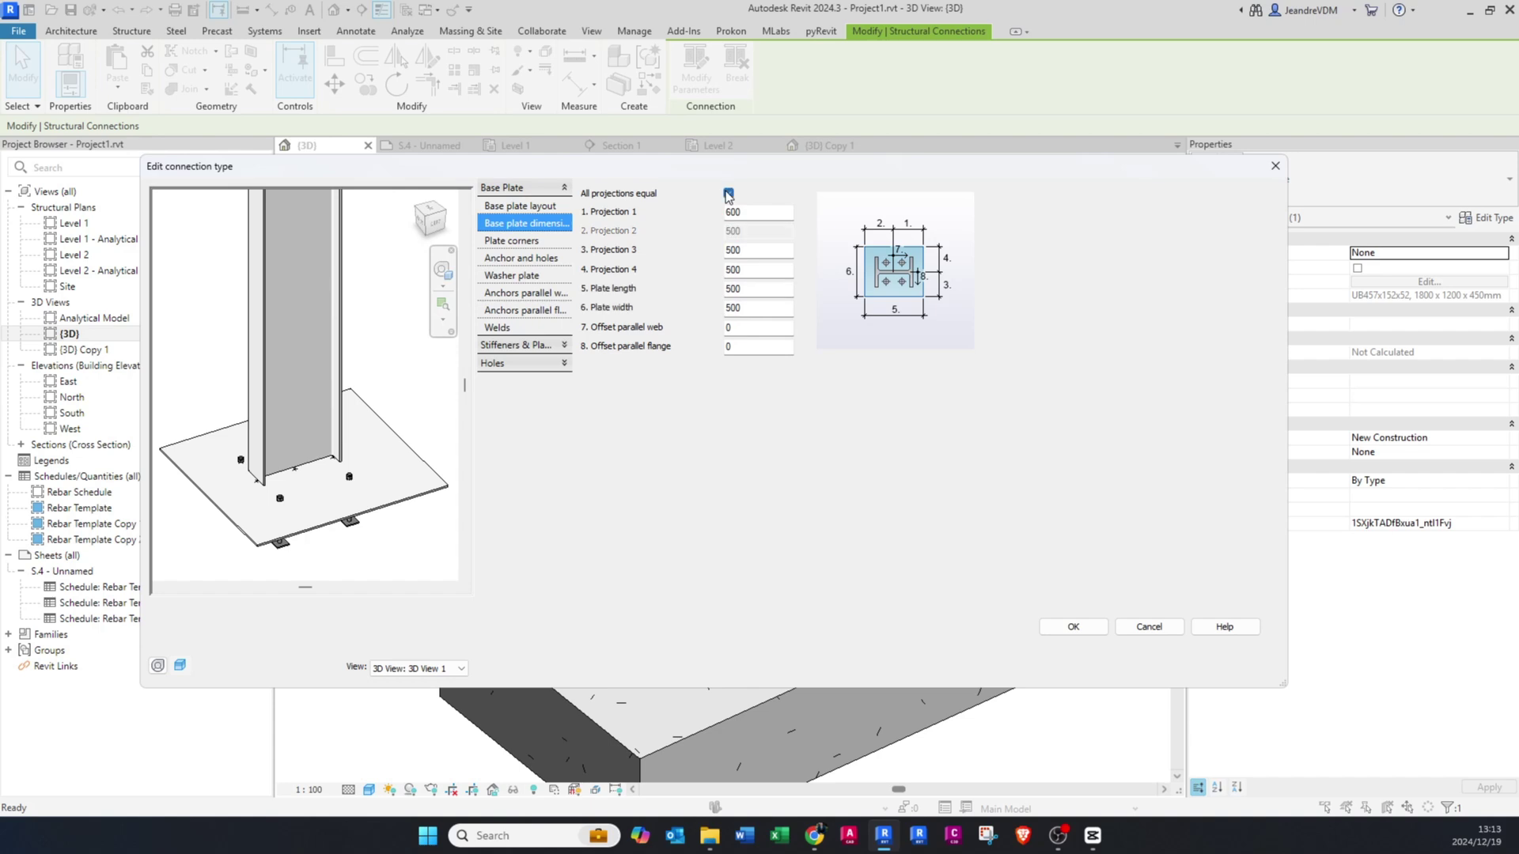
drag(750, 212, 715, 212)
text(300)
key(Return)
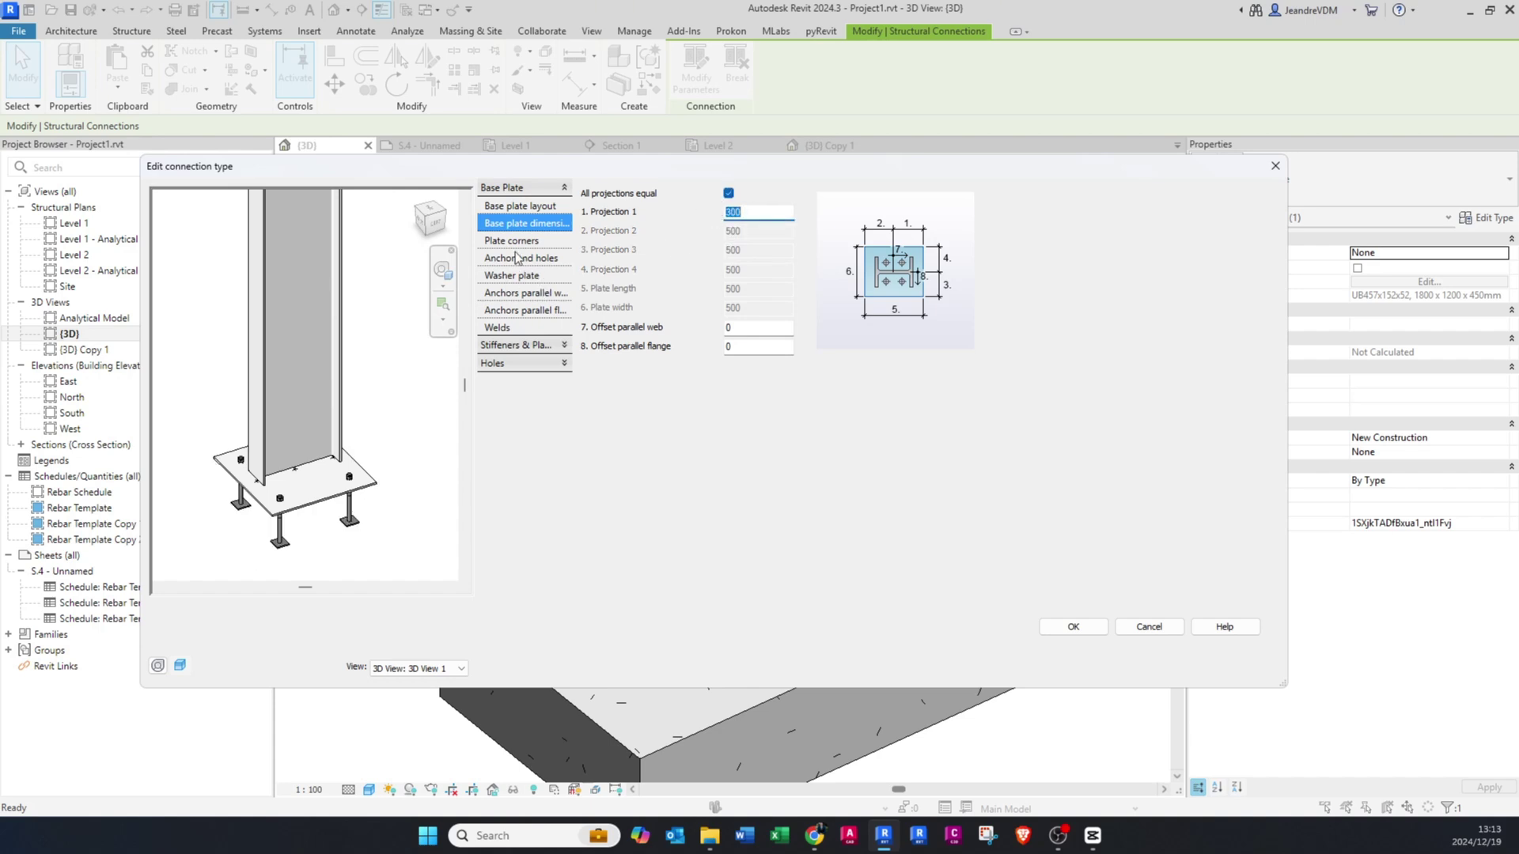
Try the fillet, cut and convex shapes on corner 1 of the base plate.
click(514, 242)
click(625, 214)
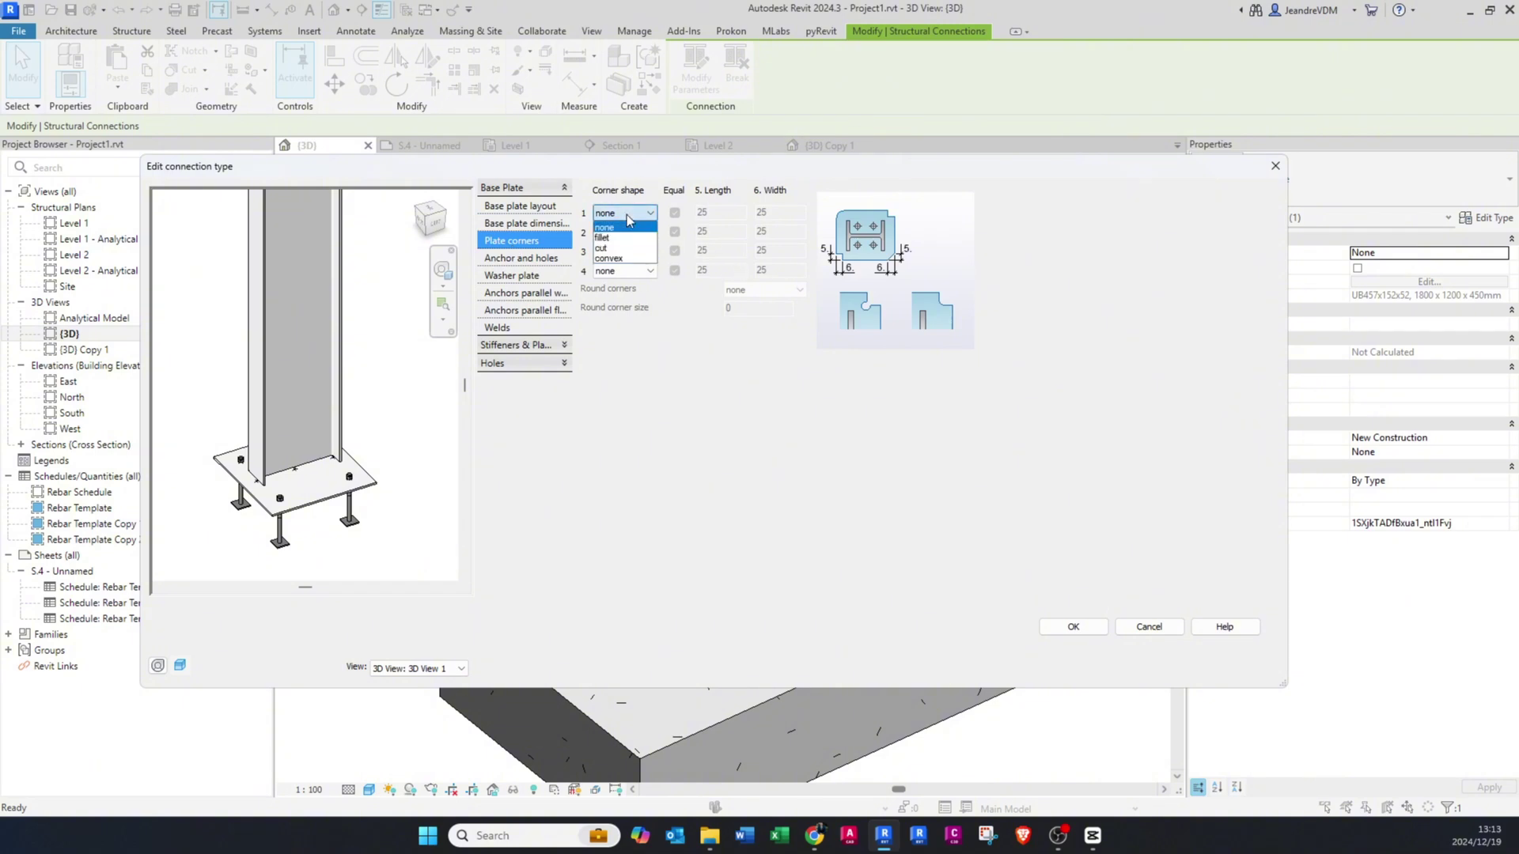
click(627, 238)
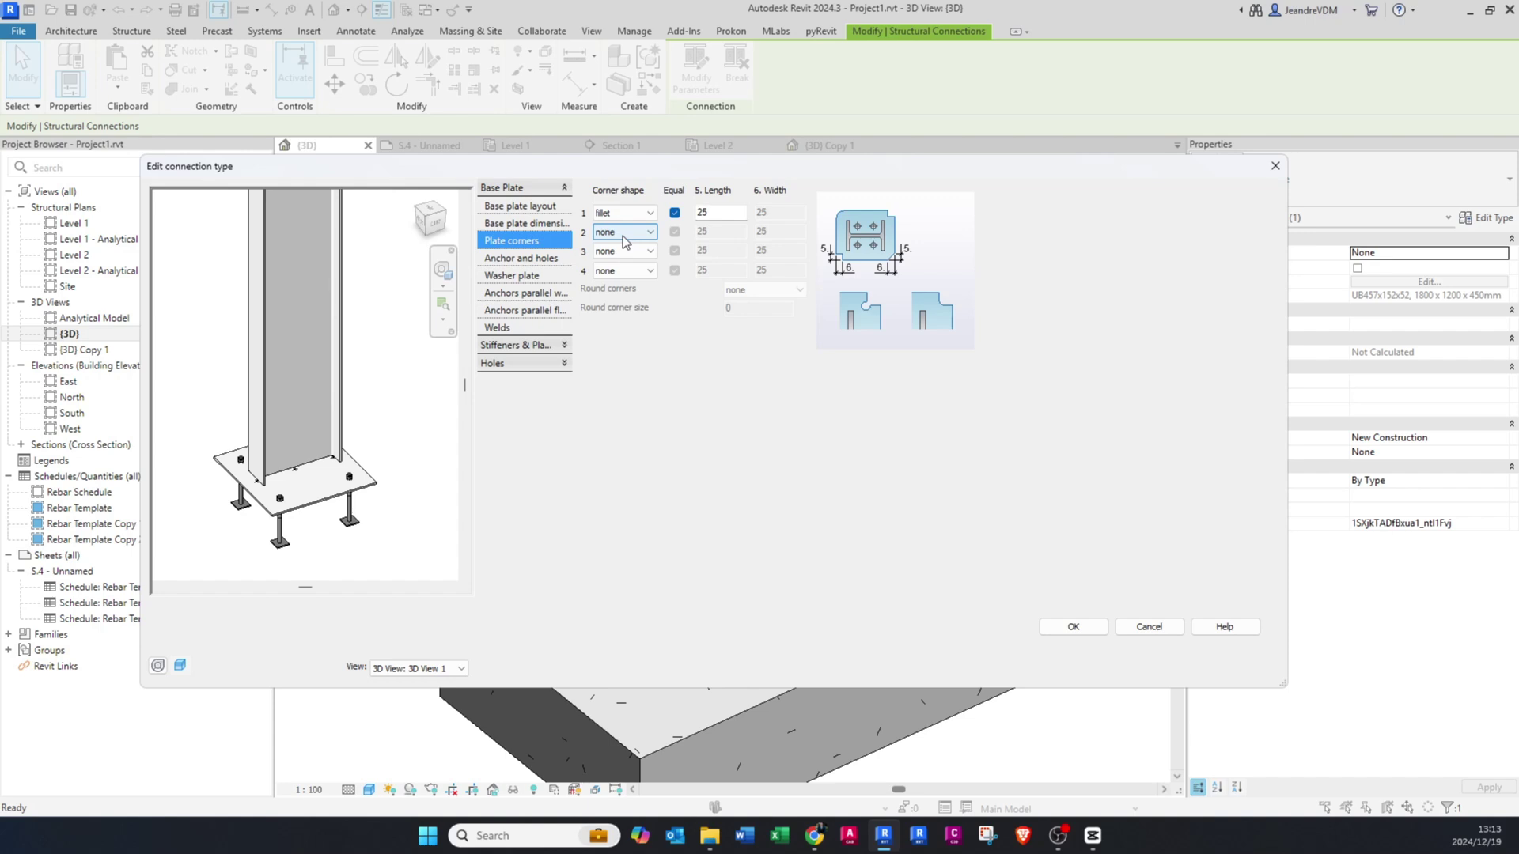
shift+middle_drag(320, 472, 365, 494)
scroll(366, 494, up, 3)
click(625, 213)
click(601, 247)
click(625, 213)
click(613, 258)
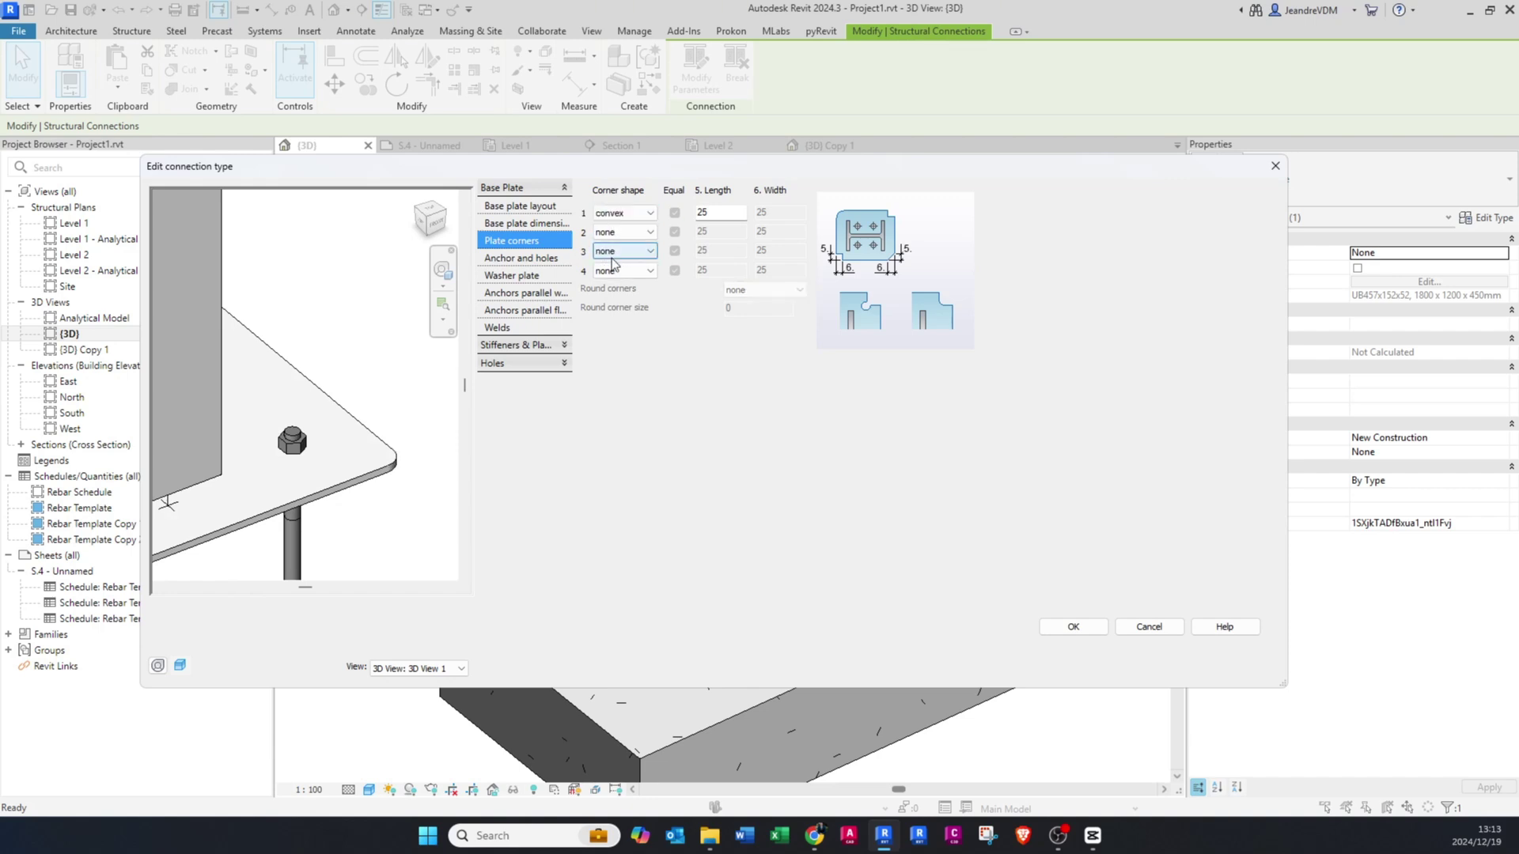
Try a fillet with length 50 on plate corner 1, and return the corner shape to none.
click(619, 214)
click(603, 237)
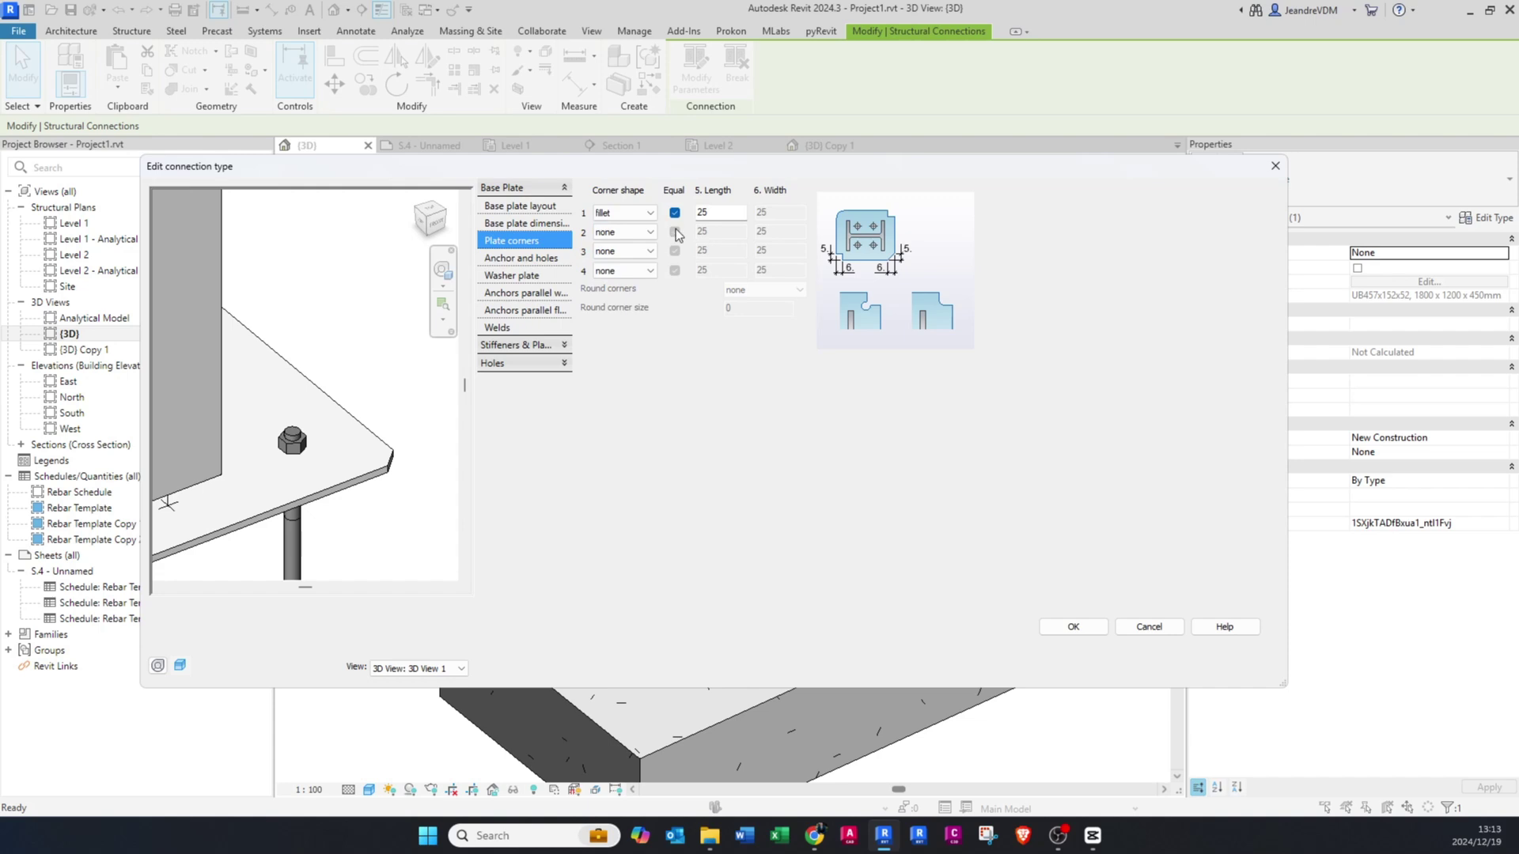
double_click(705, 213)
text(50)
key(Return)
click(649, 213)
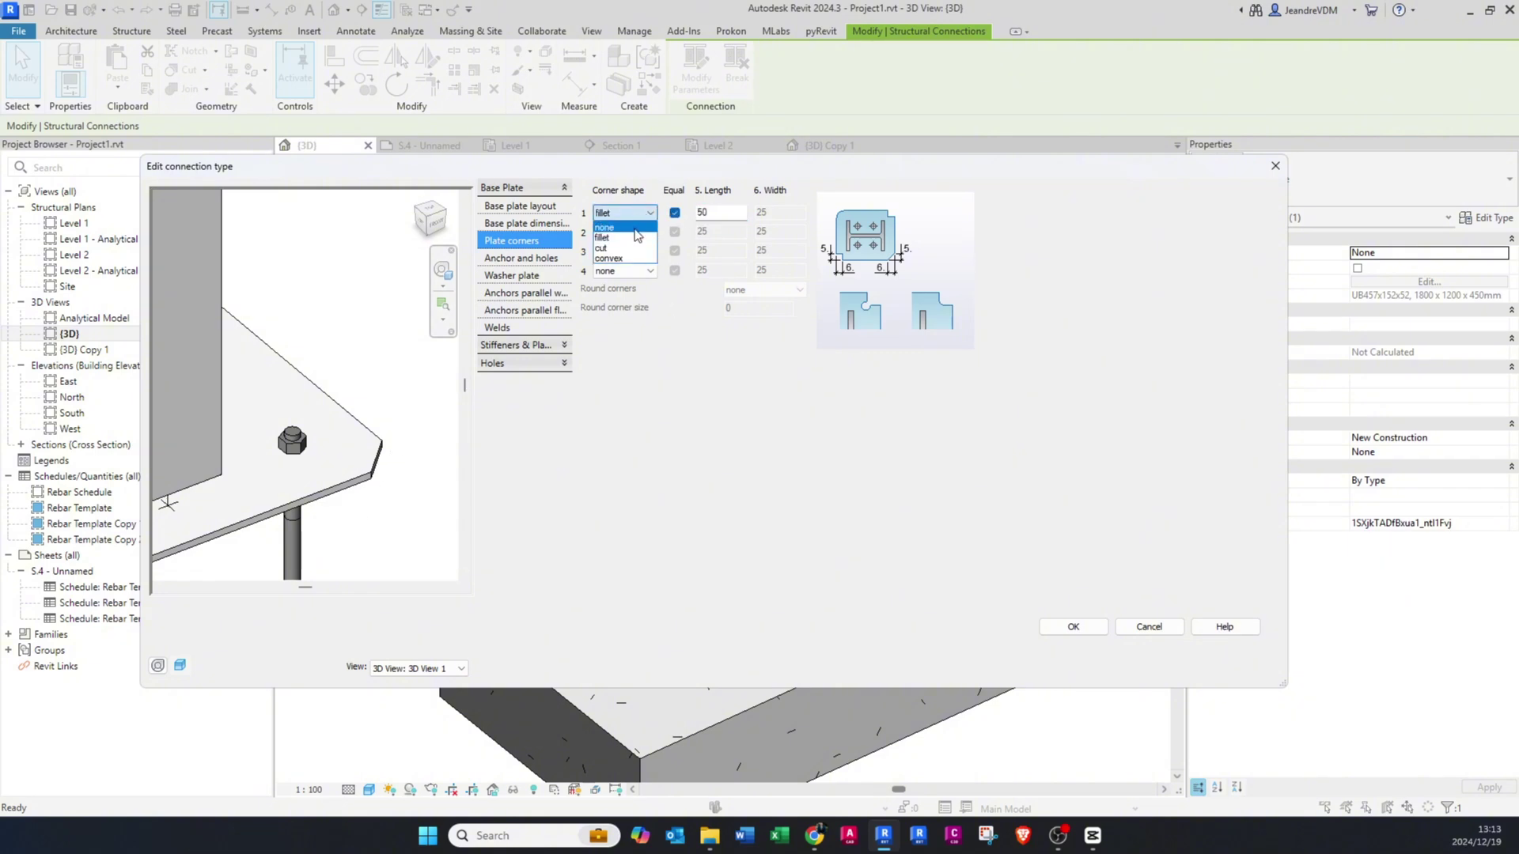
click(610, 226)
Keep HOLDING DOWN BOLTS as the base plate's anchor type and set the anchor diameter to 24.00 mm.
click(547, 262)
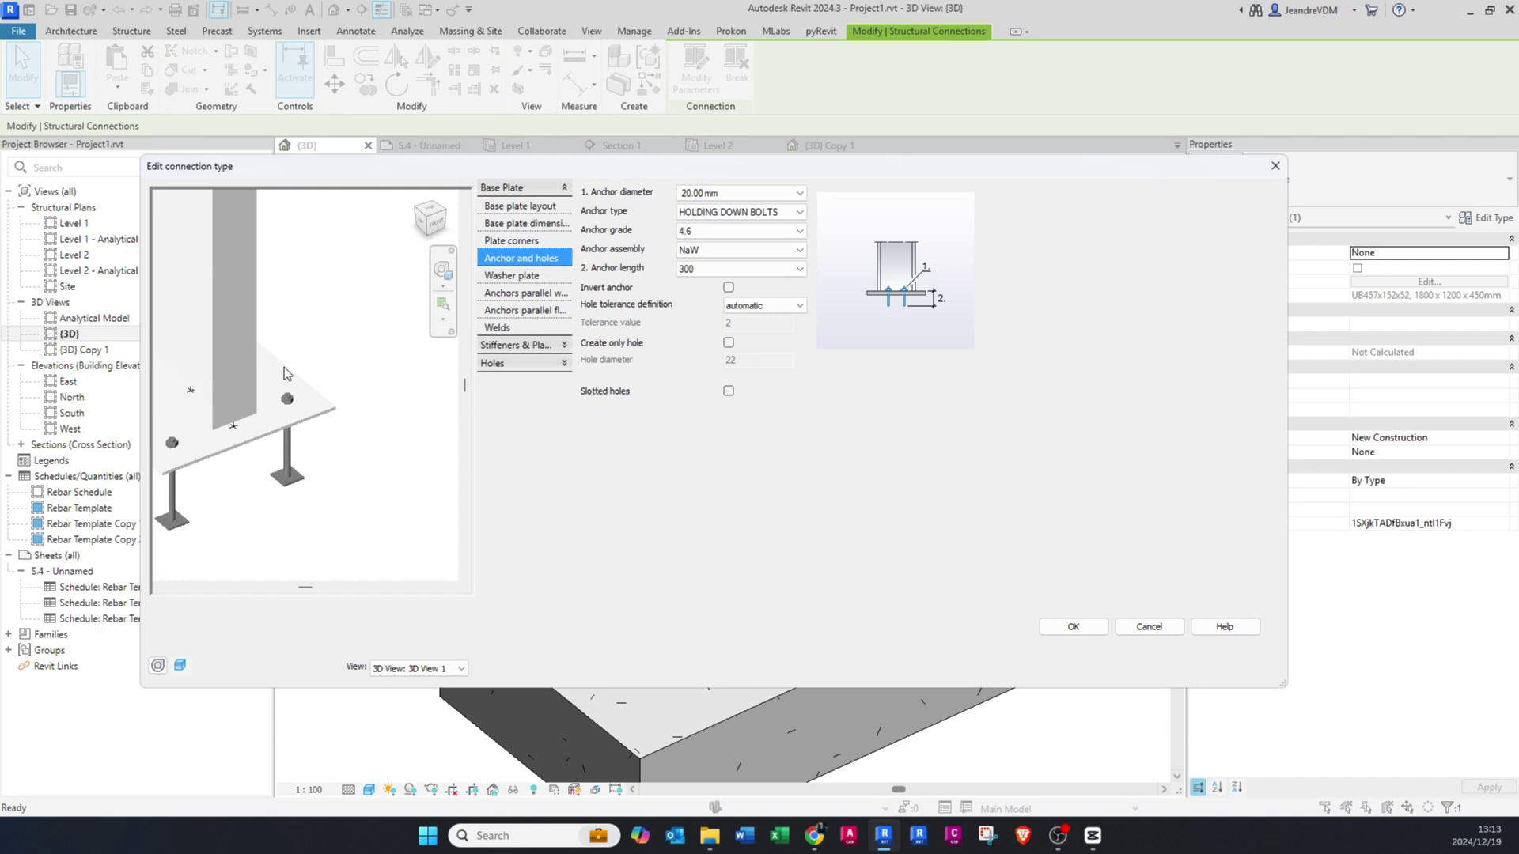
click(743, 212)
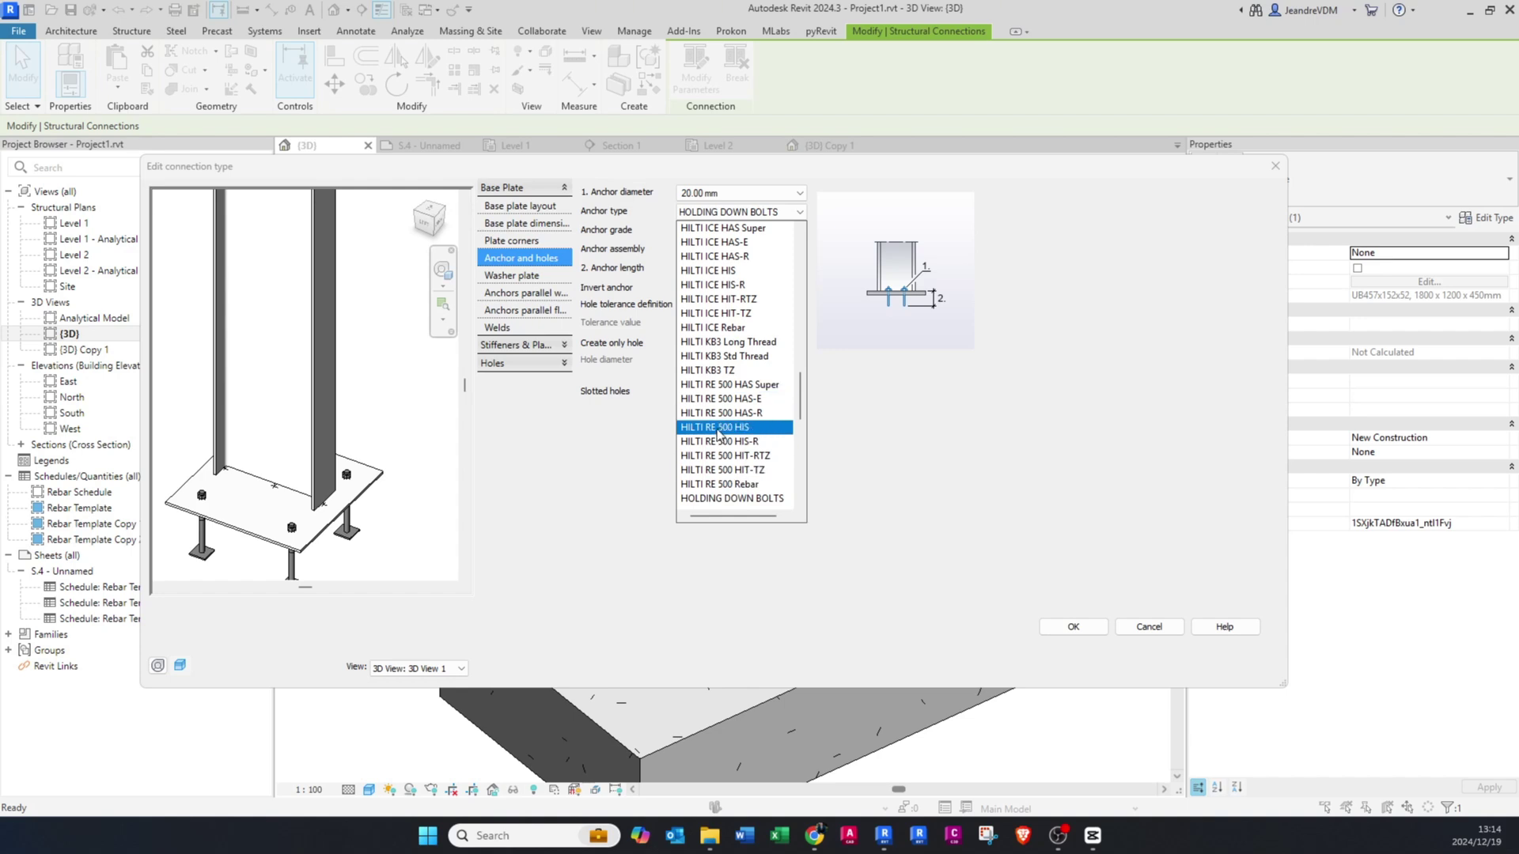
click(725, 500)
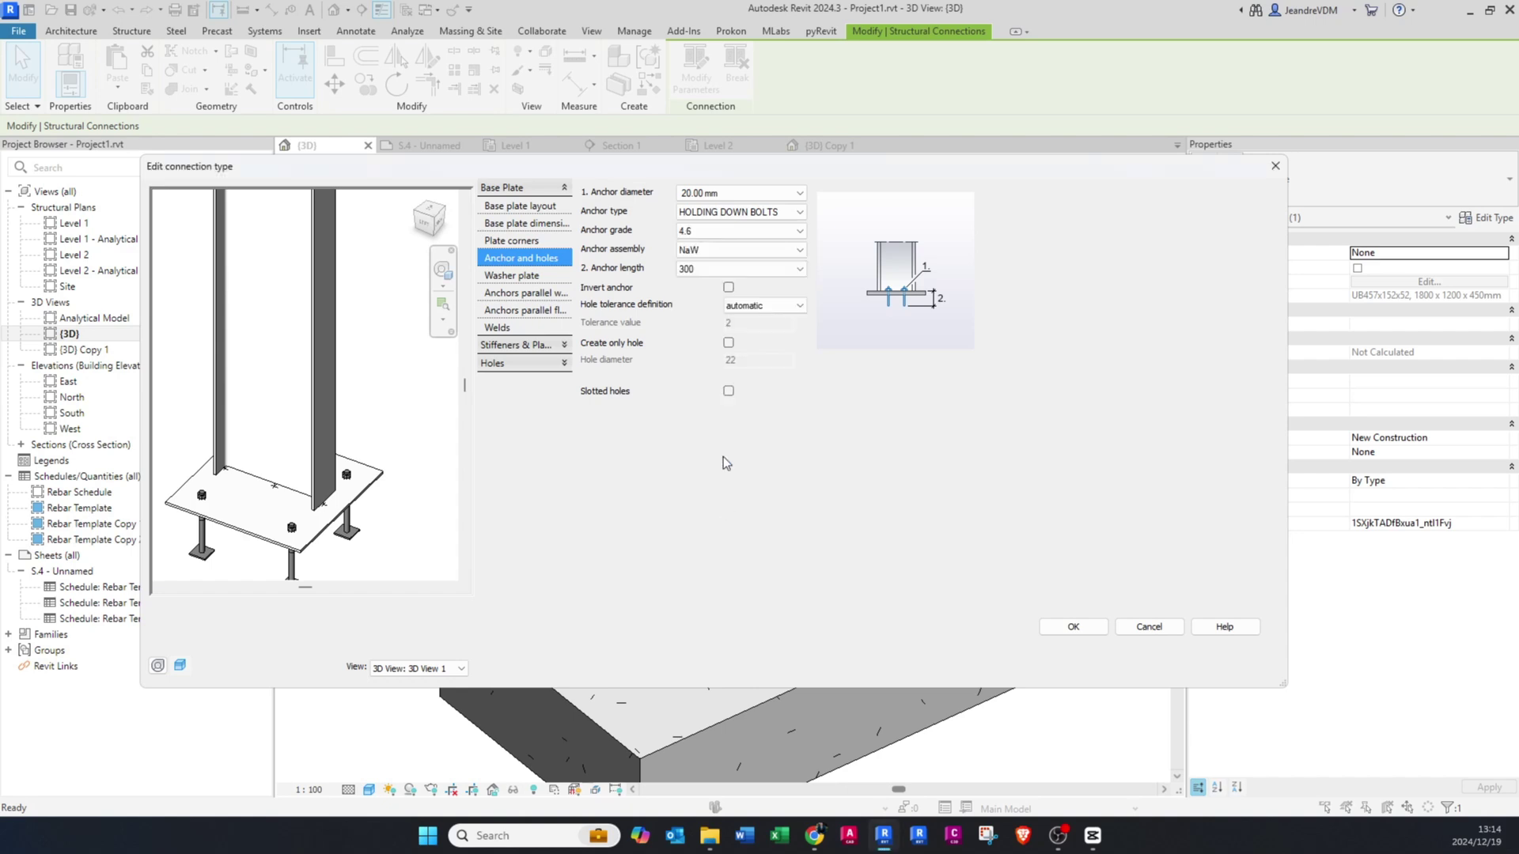
click(717, 214)
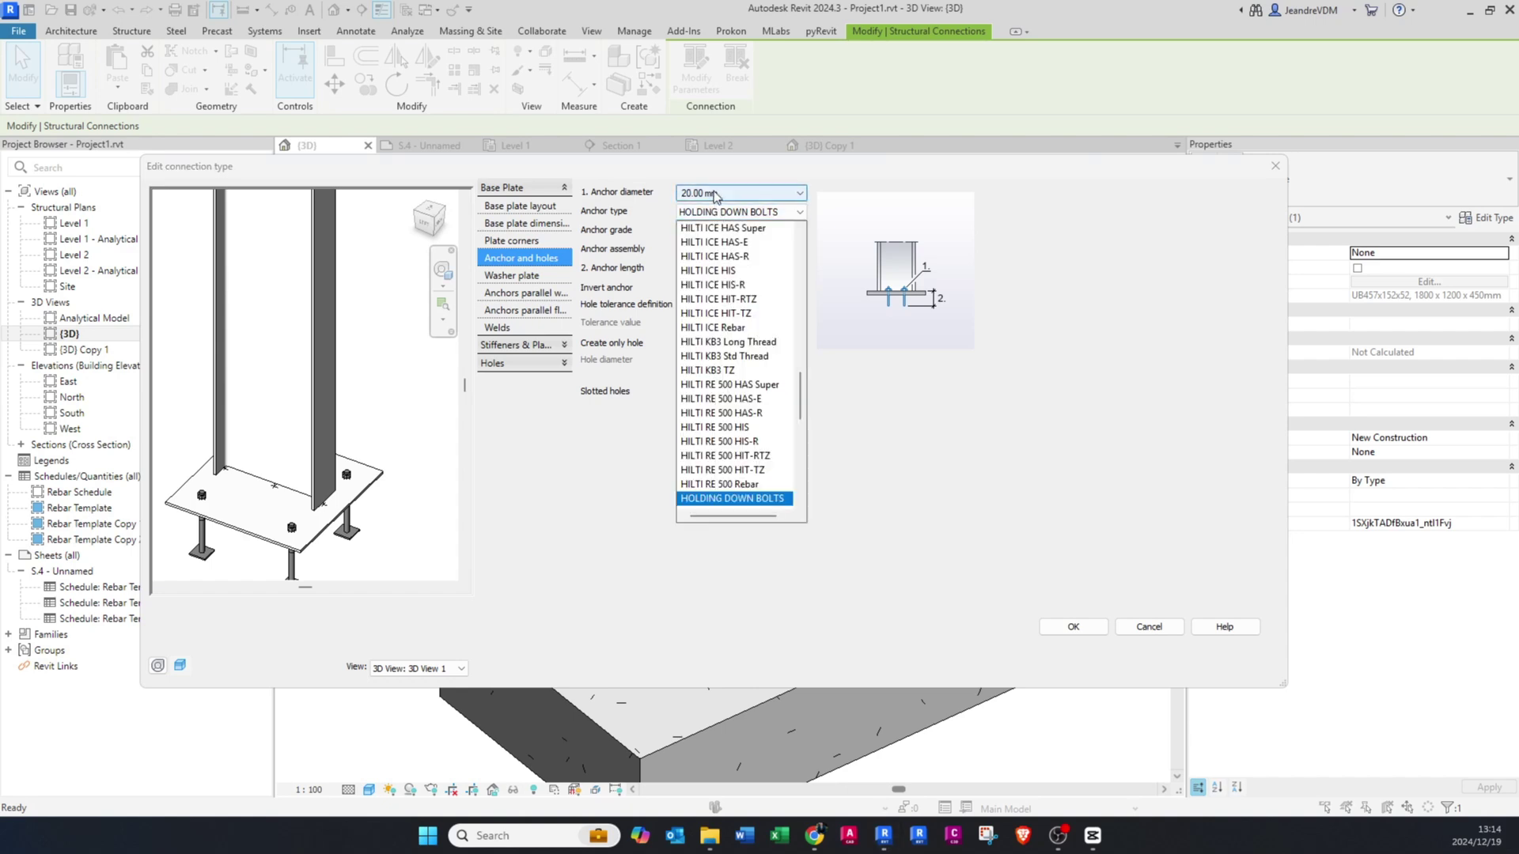
click(717, 193)
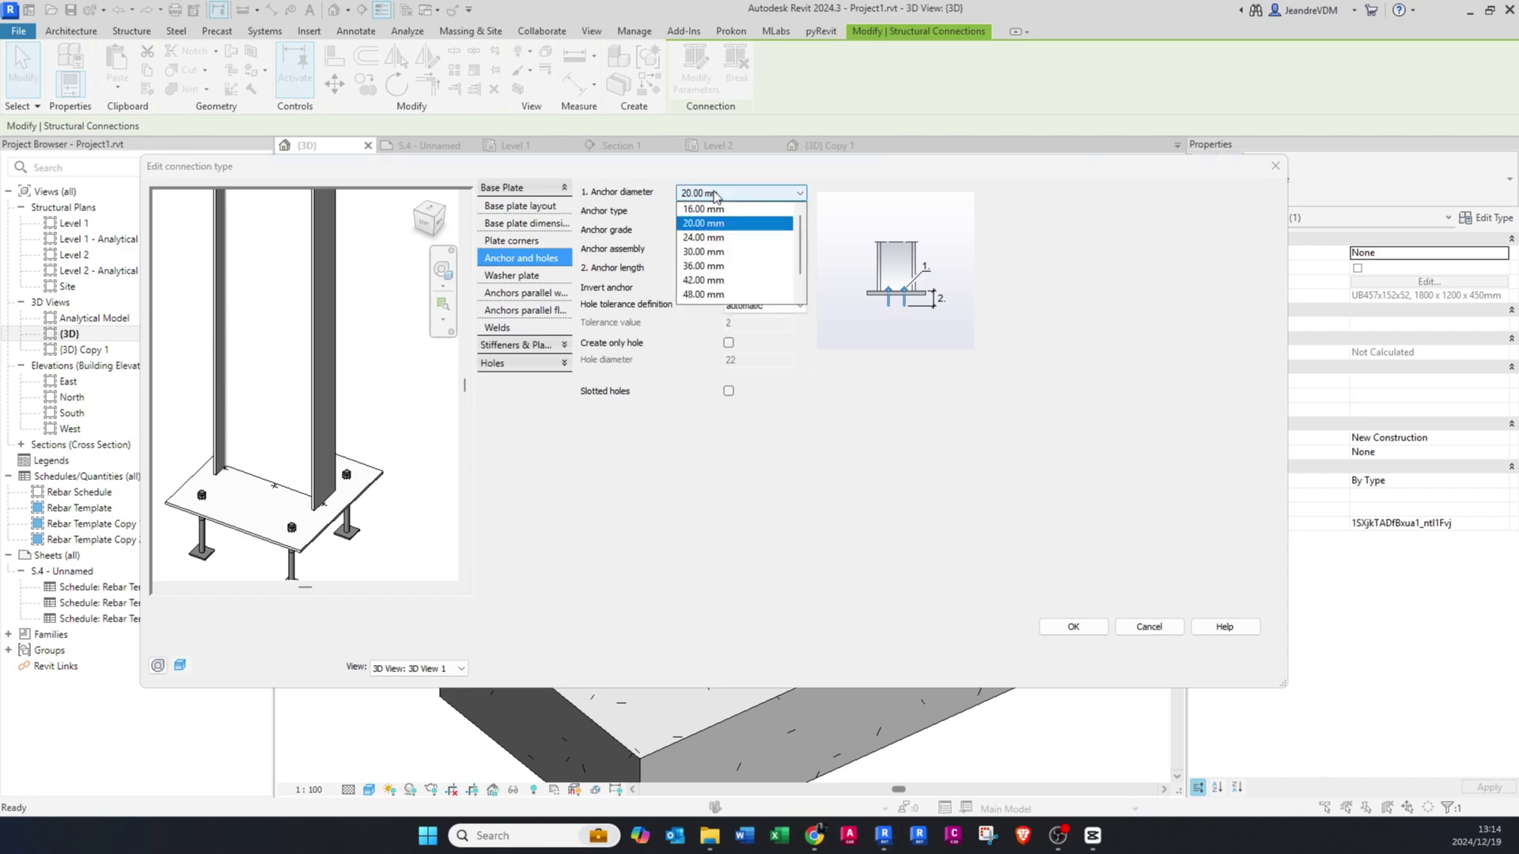
click(709, 237)
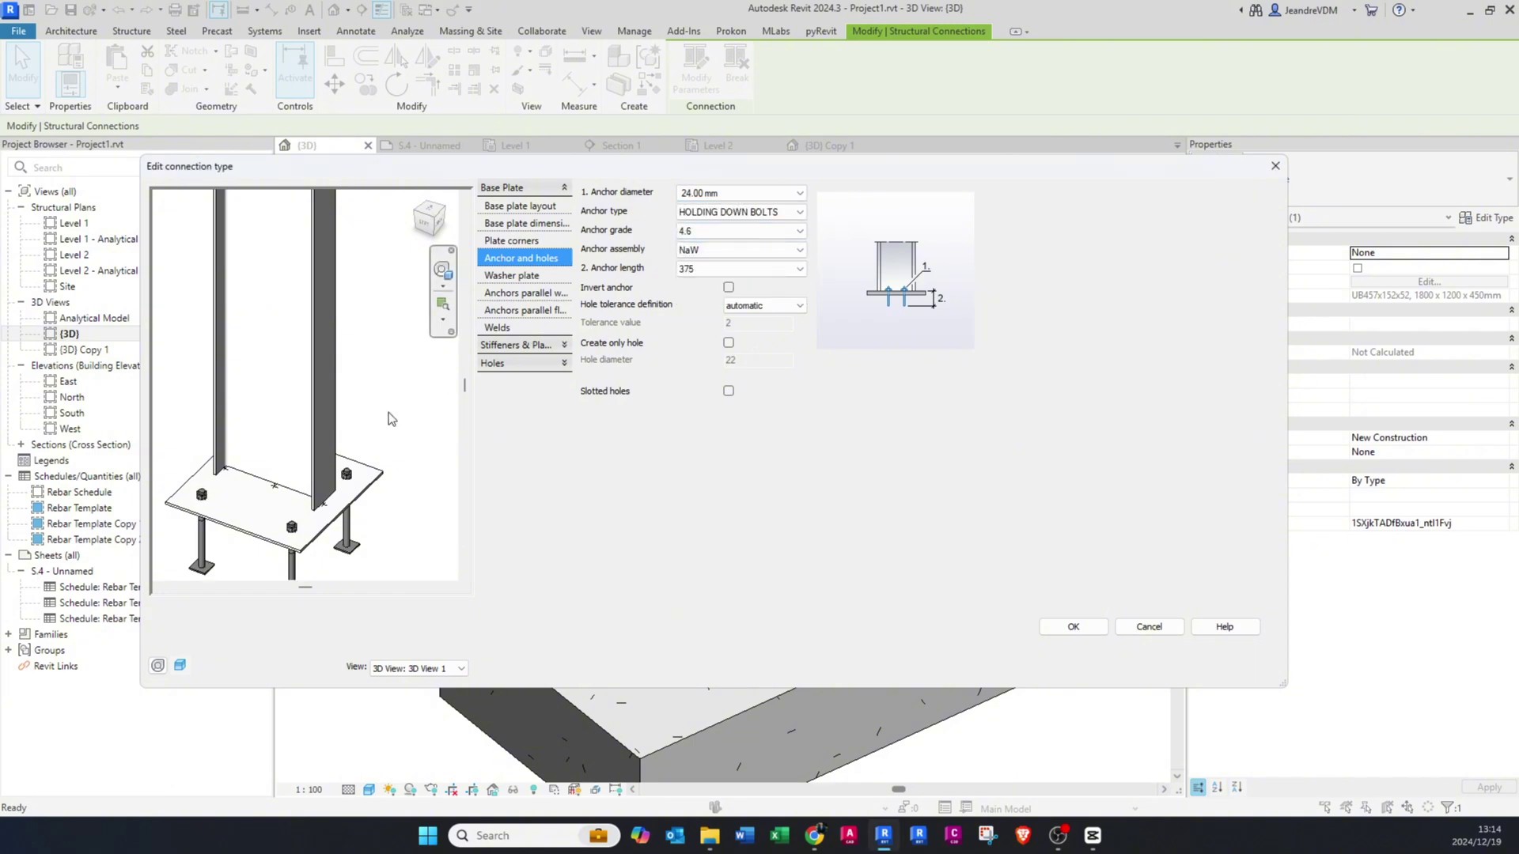
Set the anchor grade to 8.8 and keep the NaW anchor assembly.
click(709, 232)
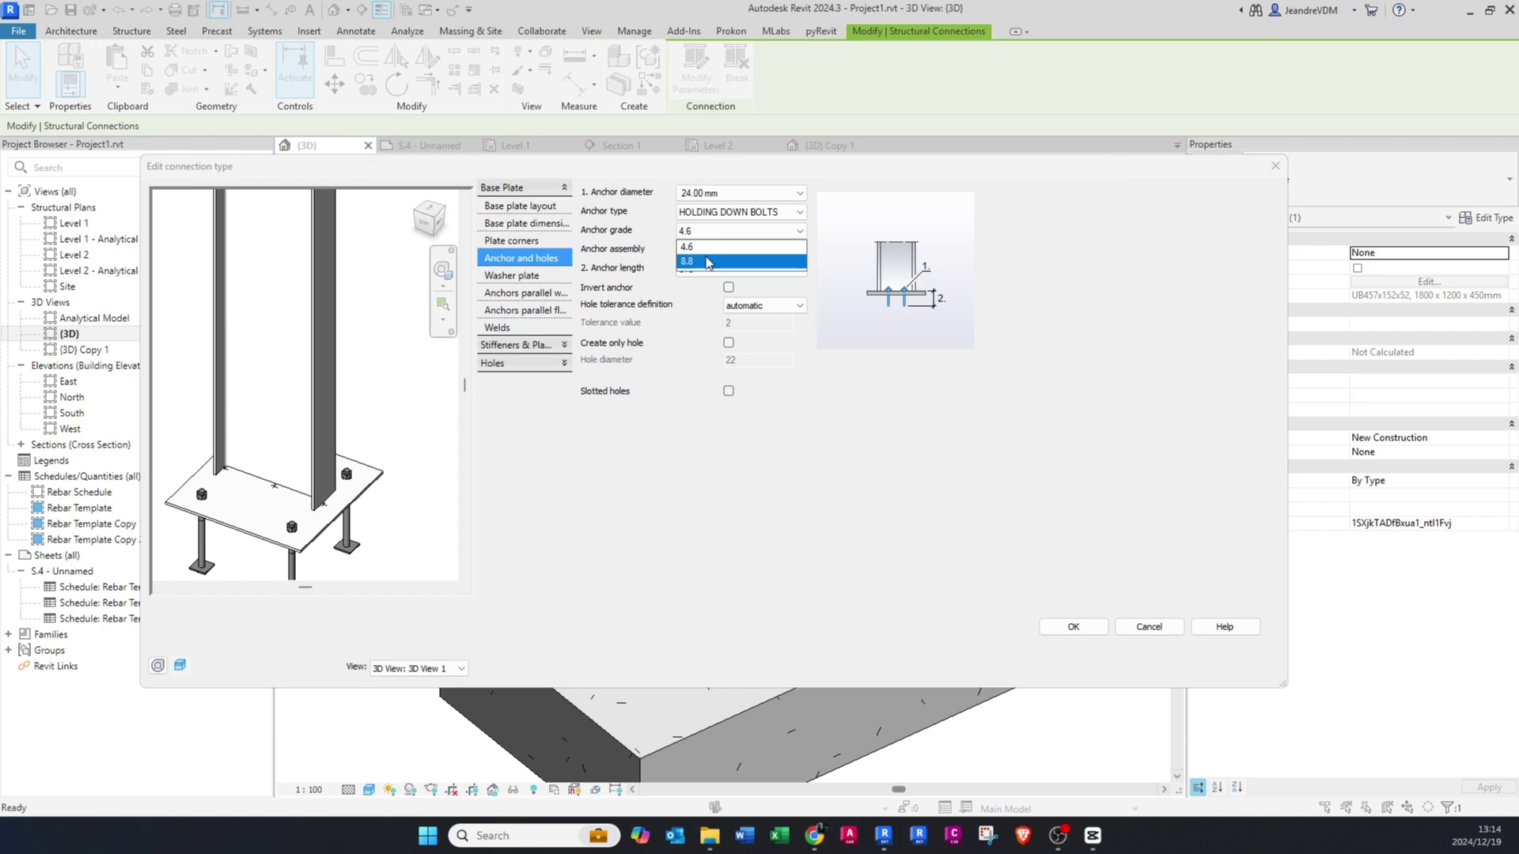
click(709, 261)
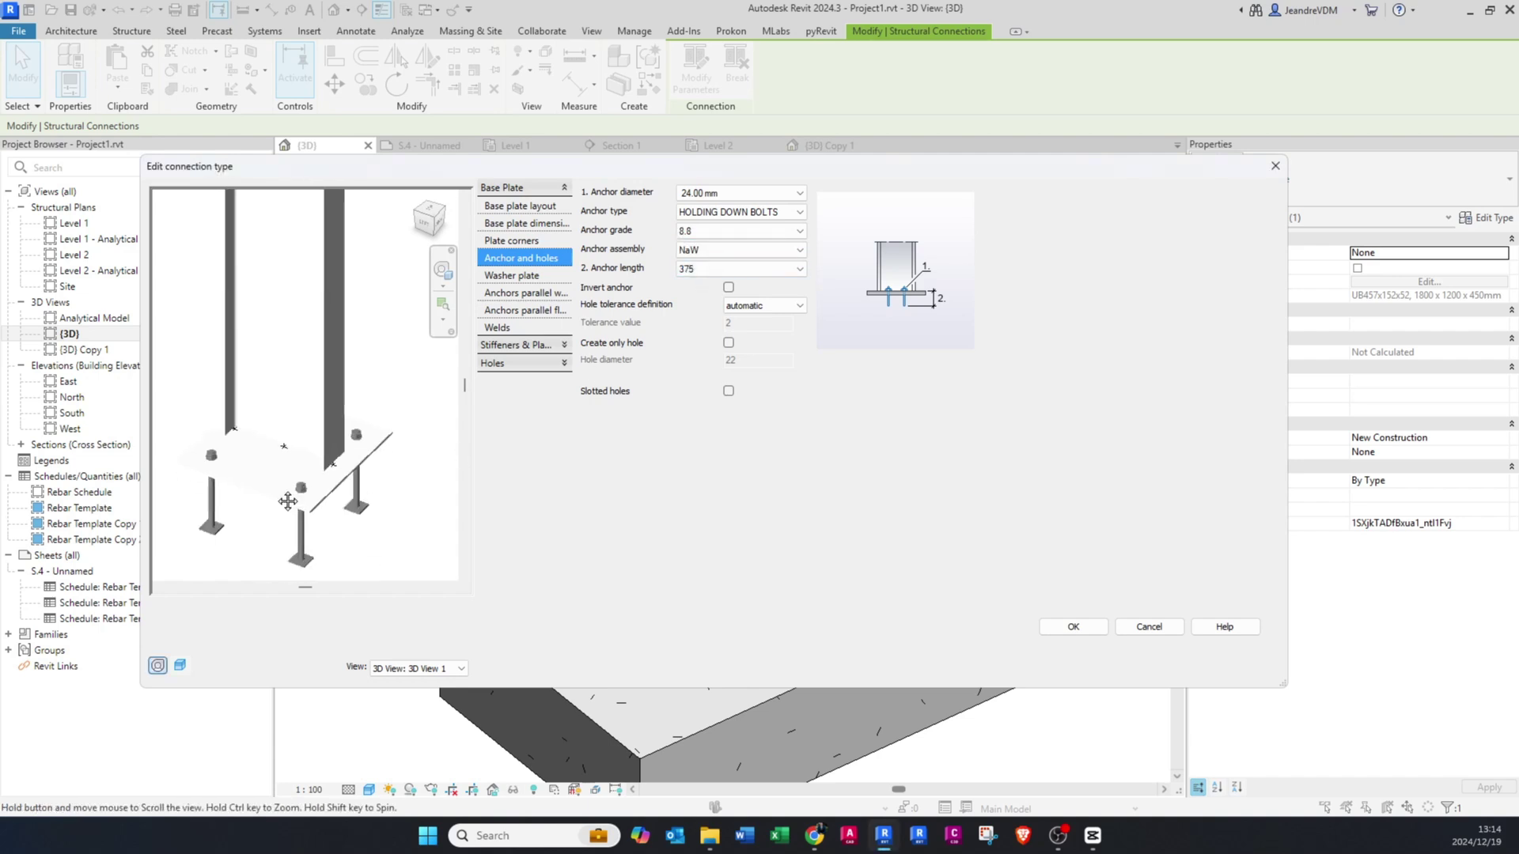
click(727, 250)
click(706, 267)
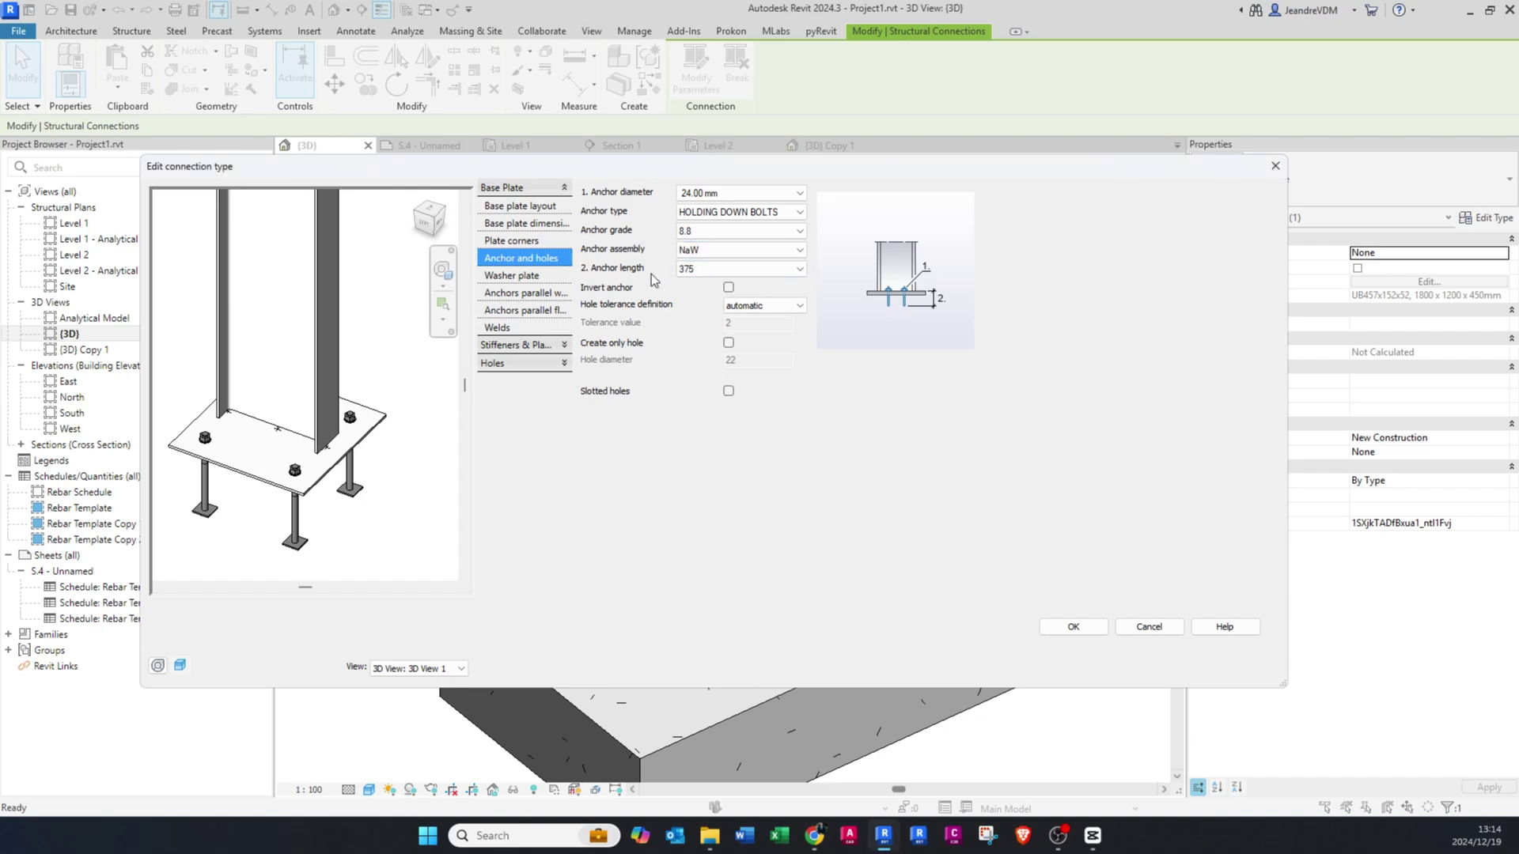
Try anchor lengths 500 and 600, set the length to 400, and switch anchor inversion on and back off.
click(707, 269)
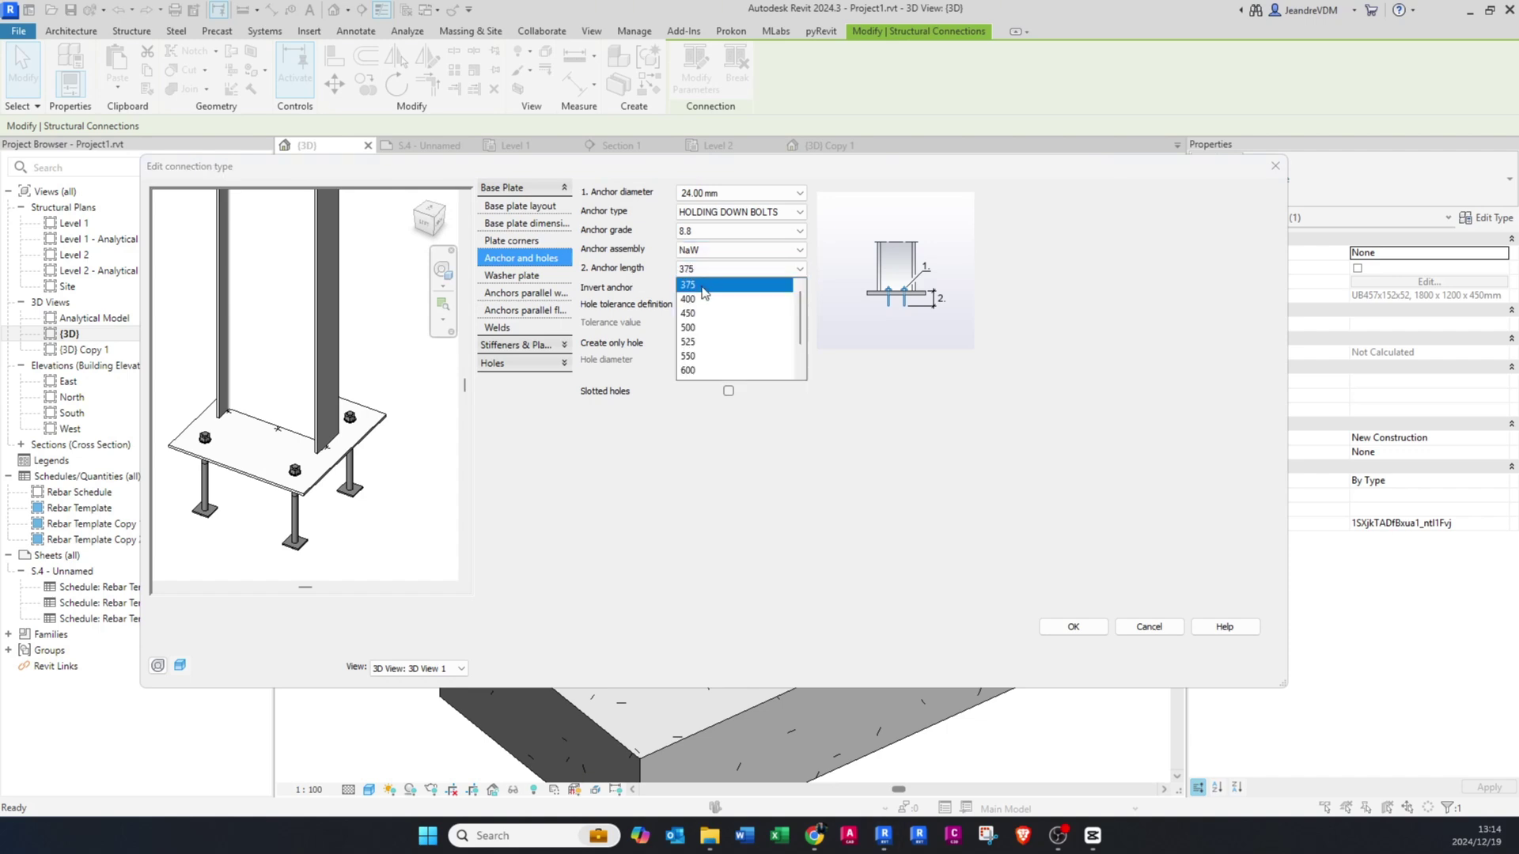
click(704, 328)
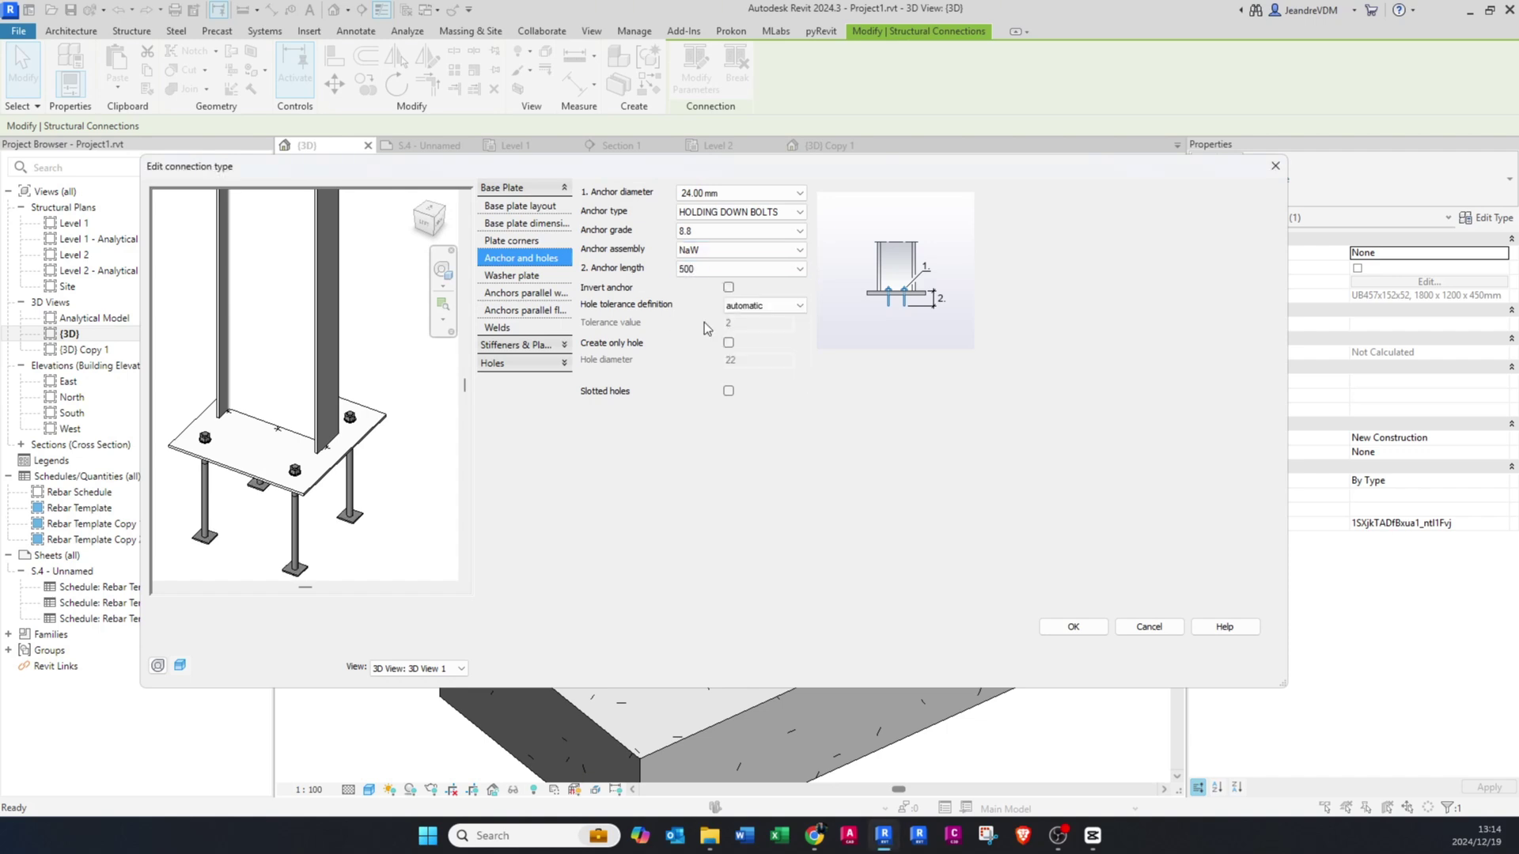
click(707, 269)
click(700, 375)
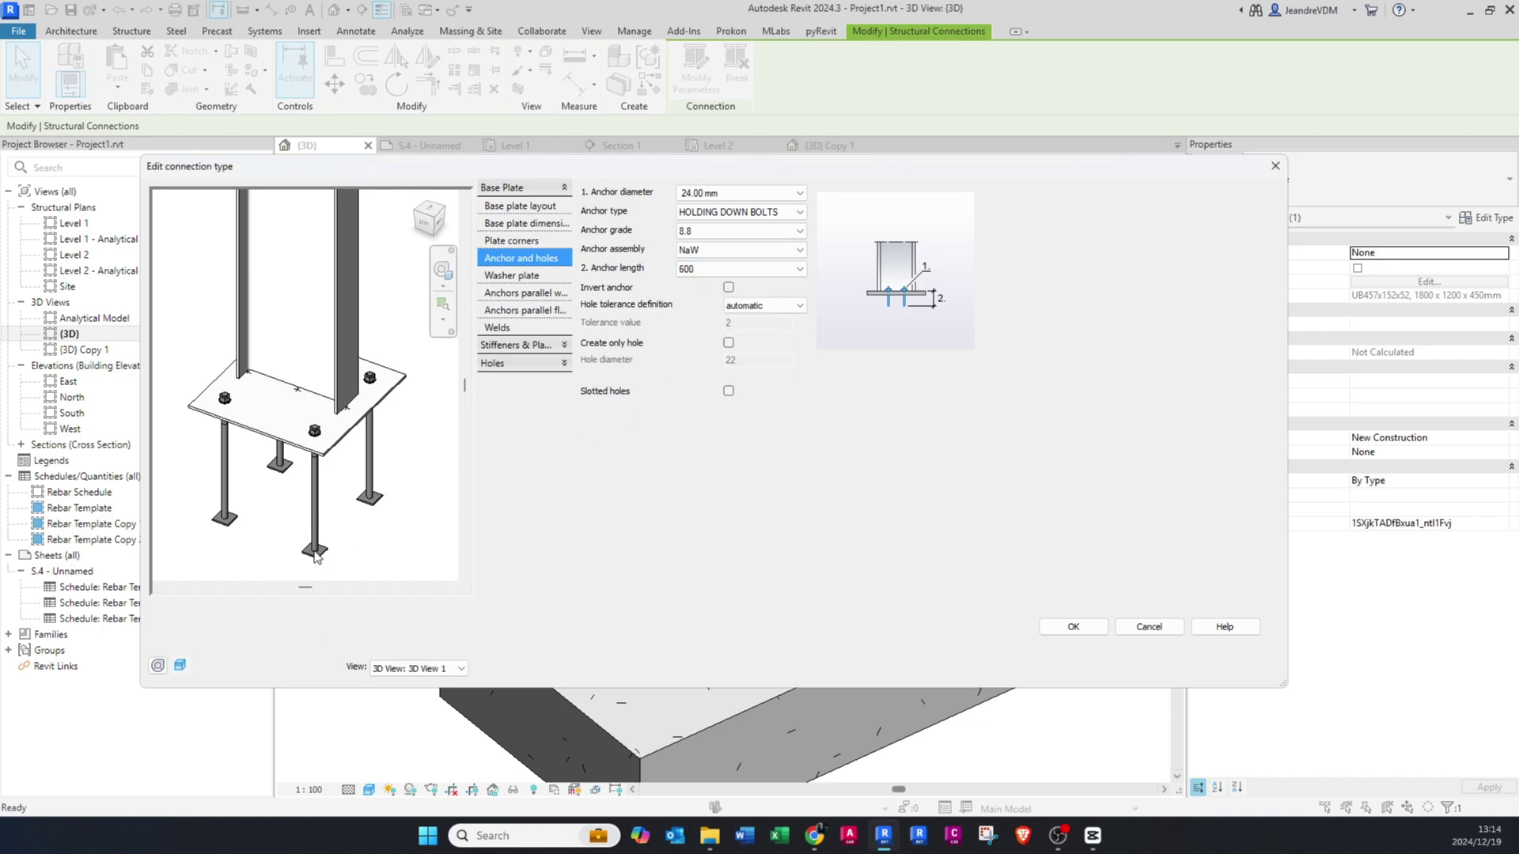
click(761, 269)
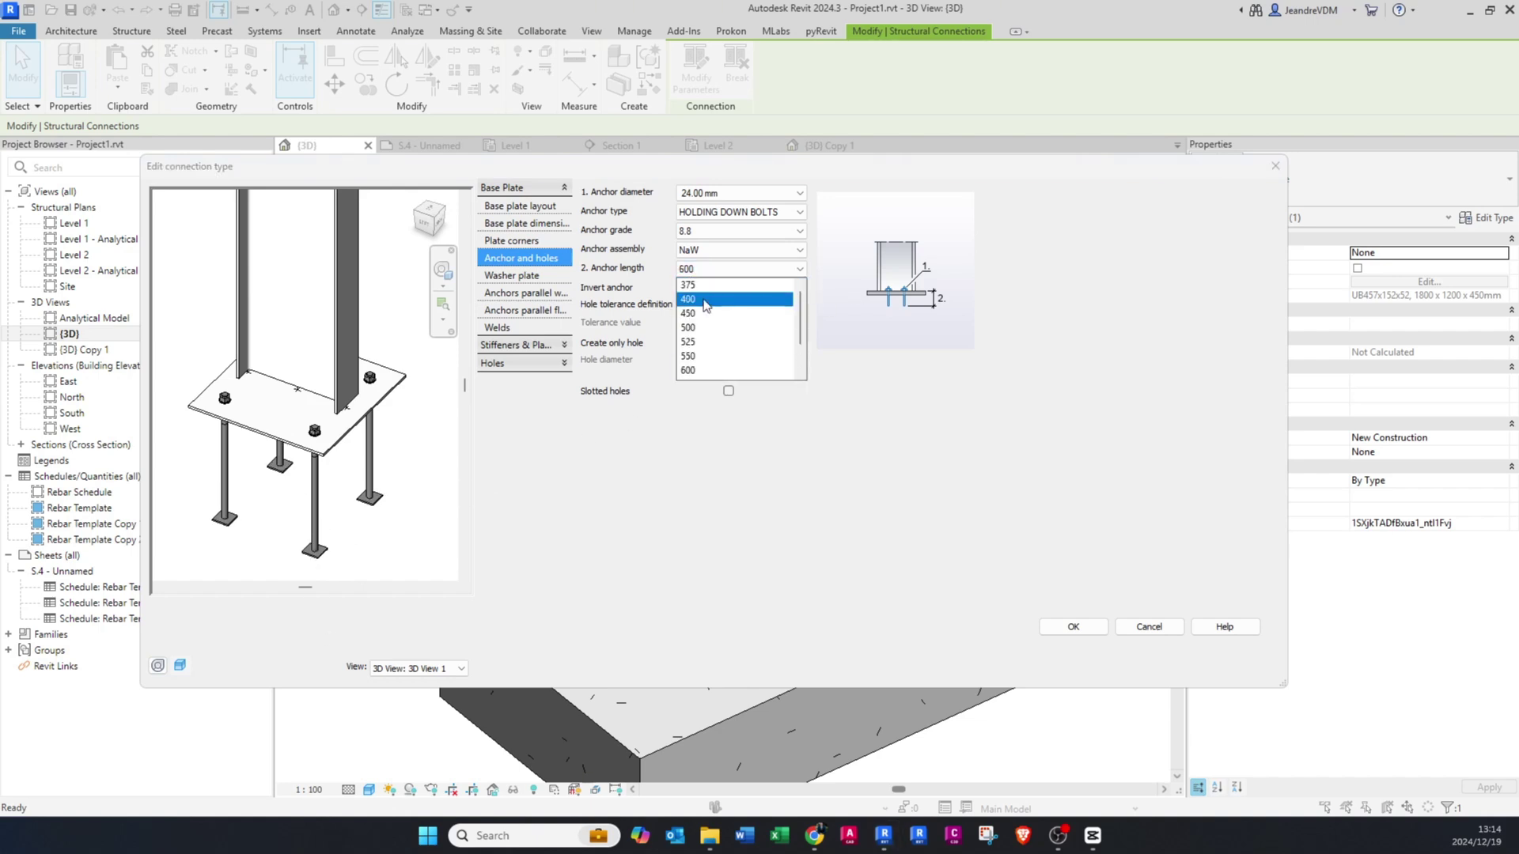
click(704, 299)
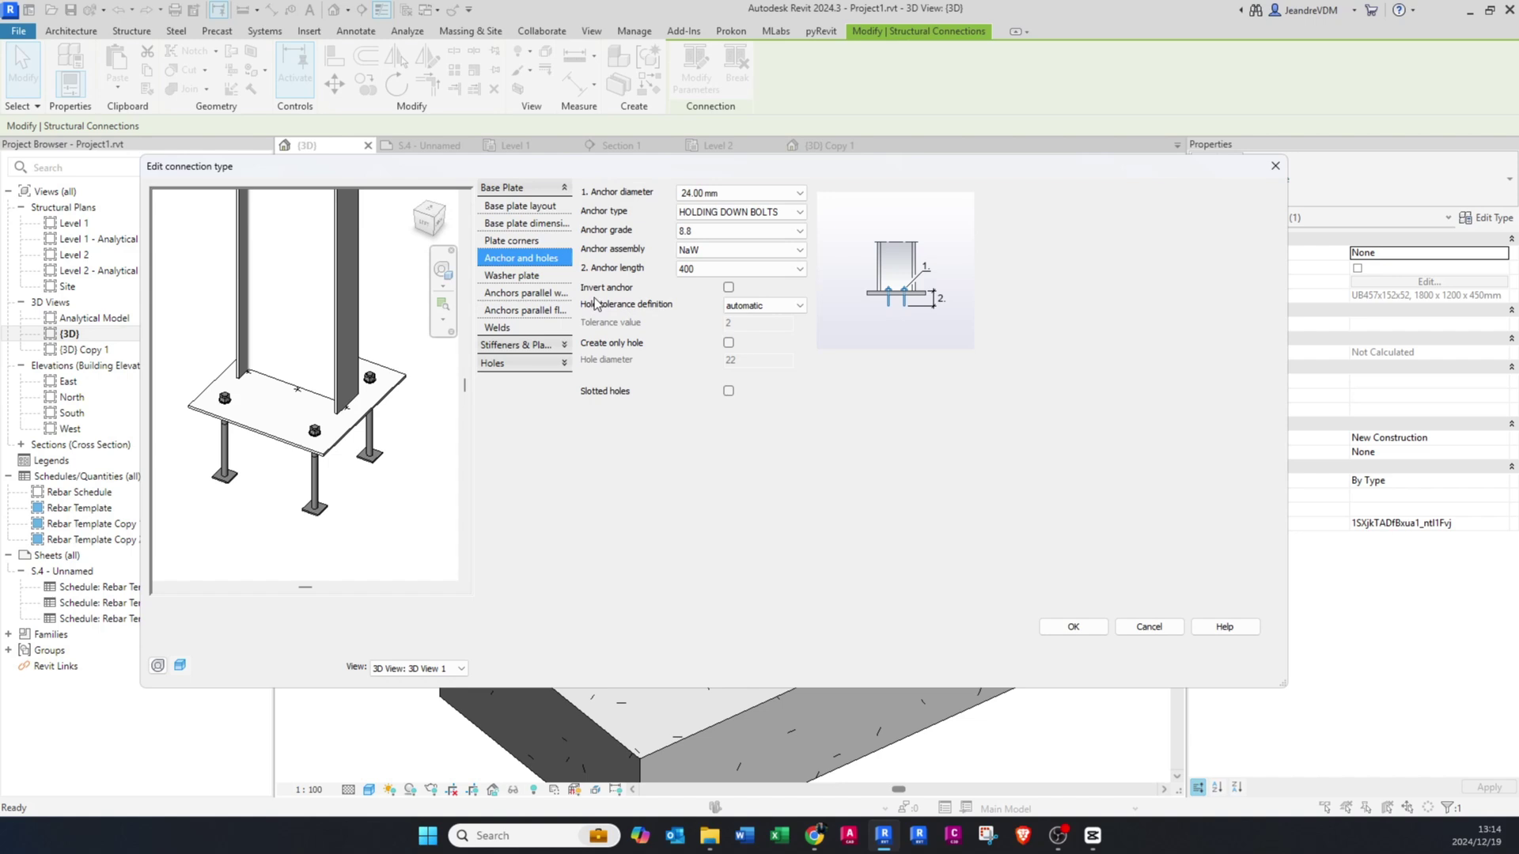
click(729, 287)
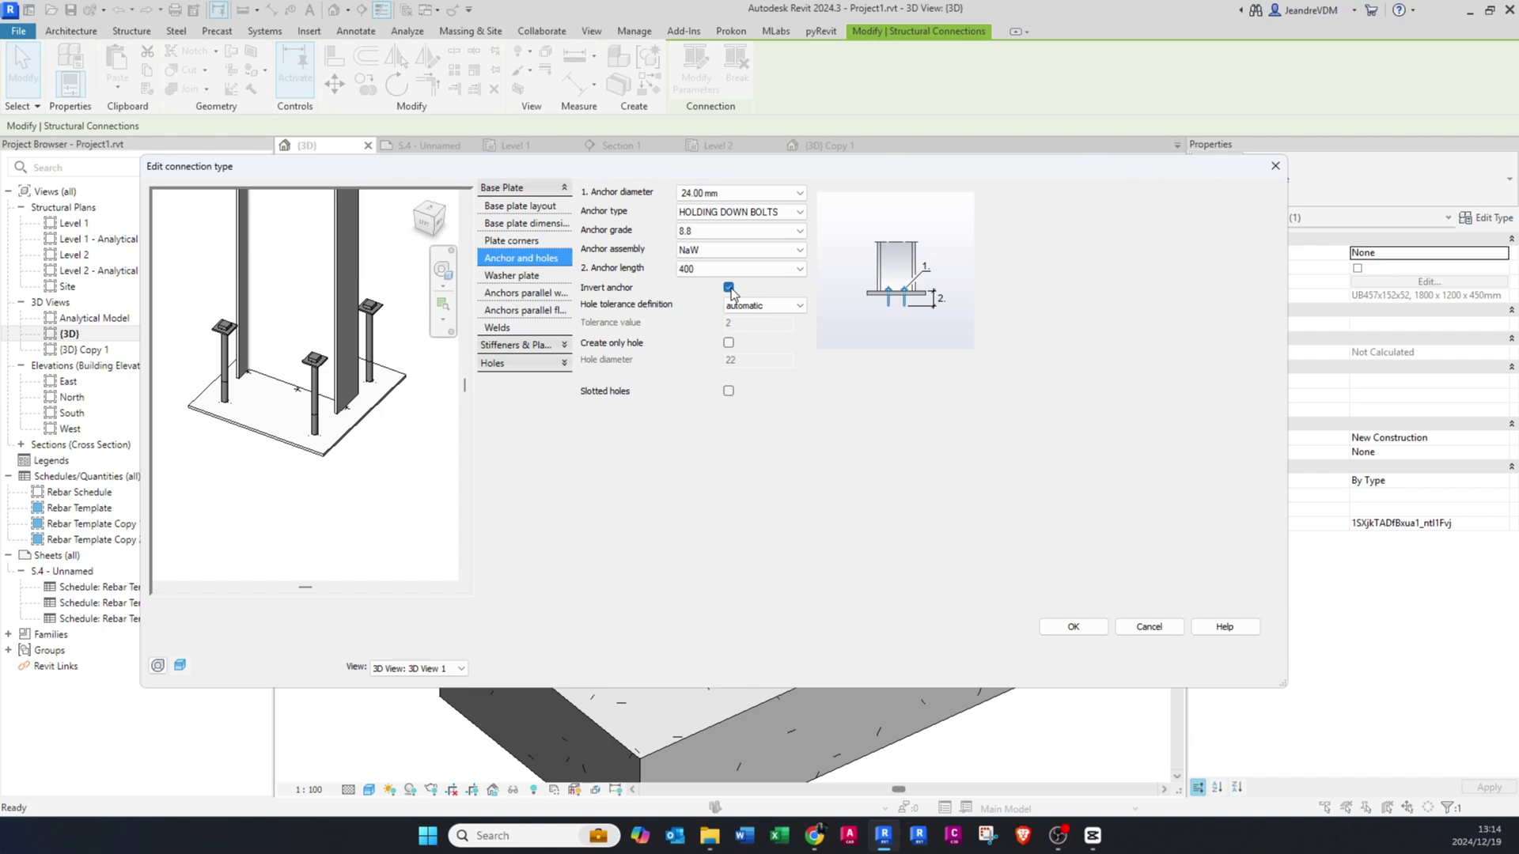
click(728, 288)
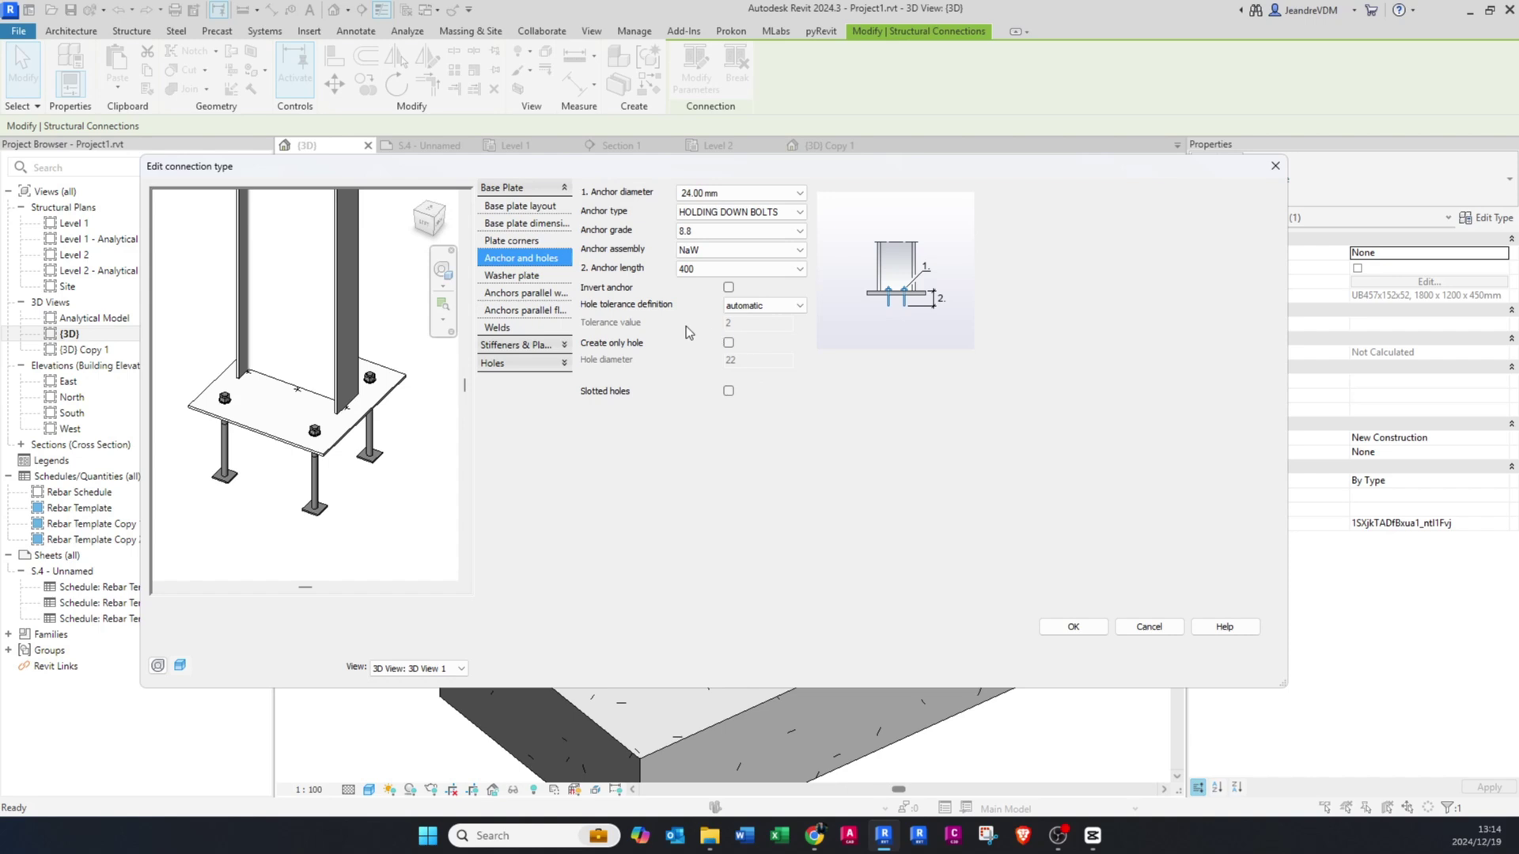
Enable washer plates for the base plate's anchors.
click(534, 274)
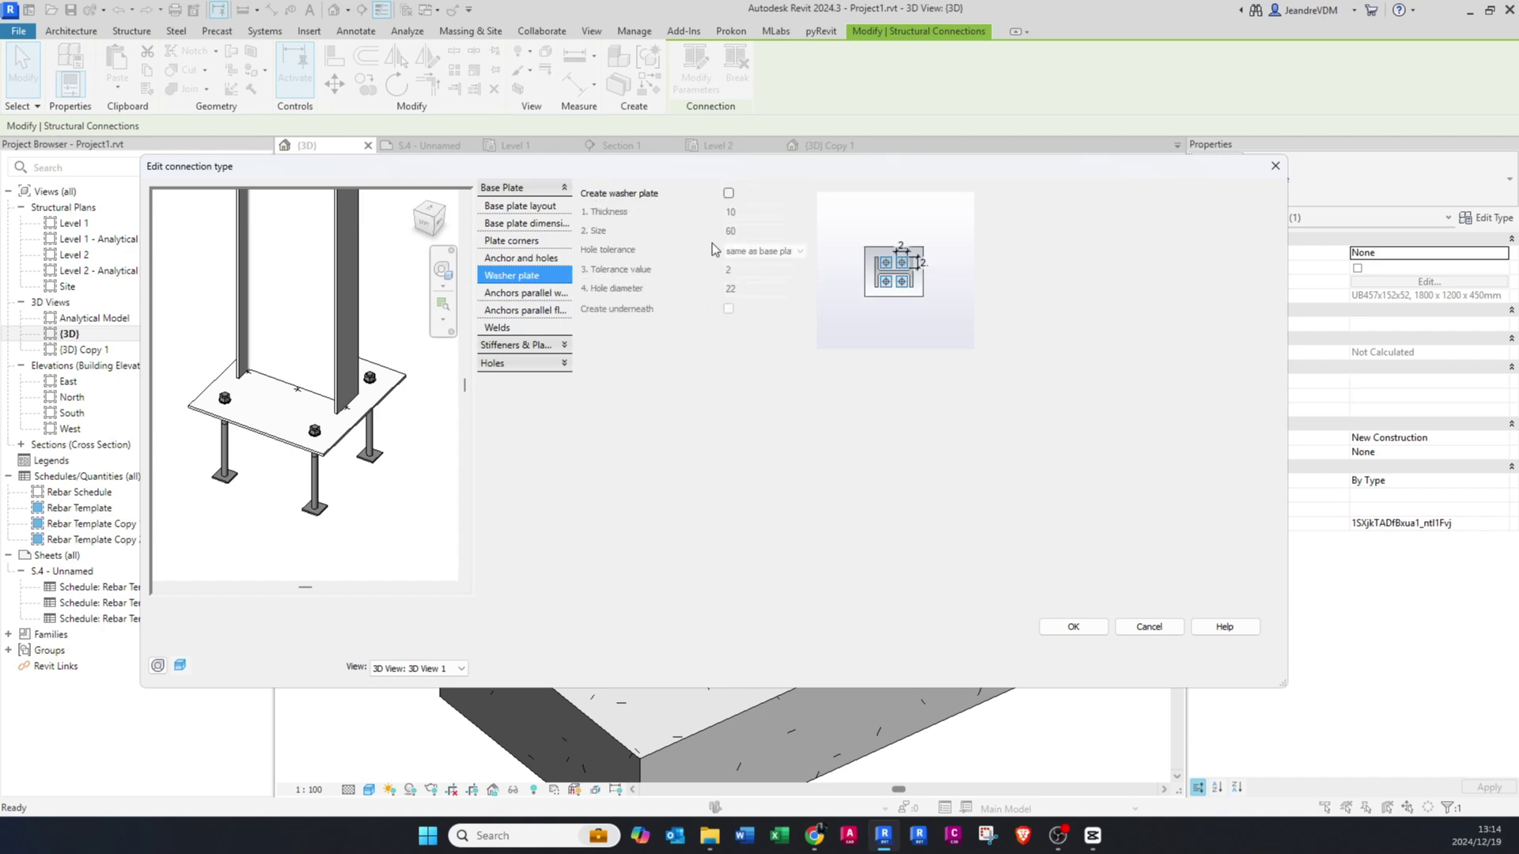
click(728, 194)
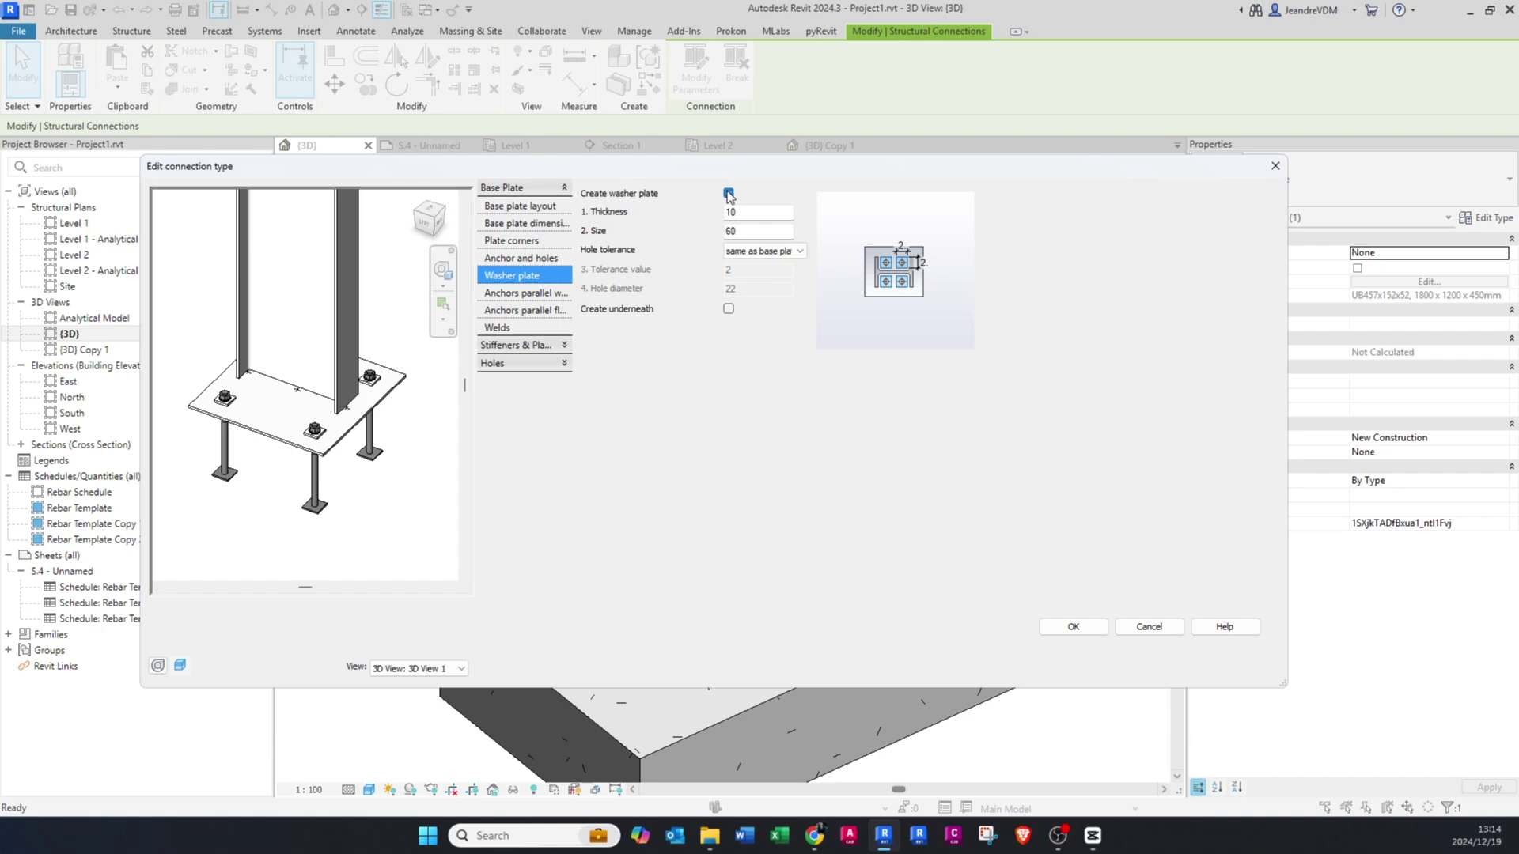
Try 5 anchors parallel to the column web with an intermediate distance of 150.
click(526, 293)
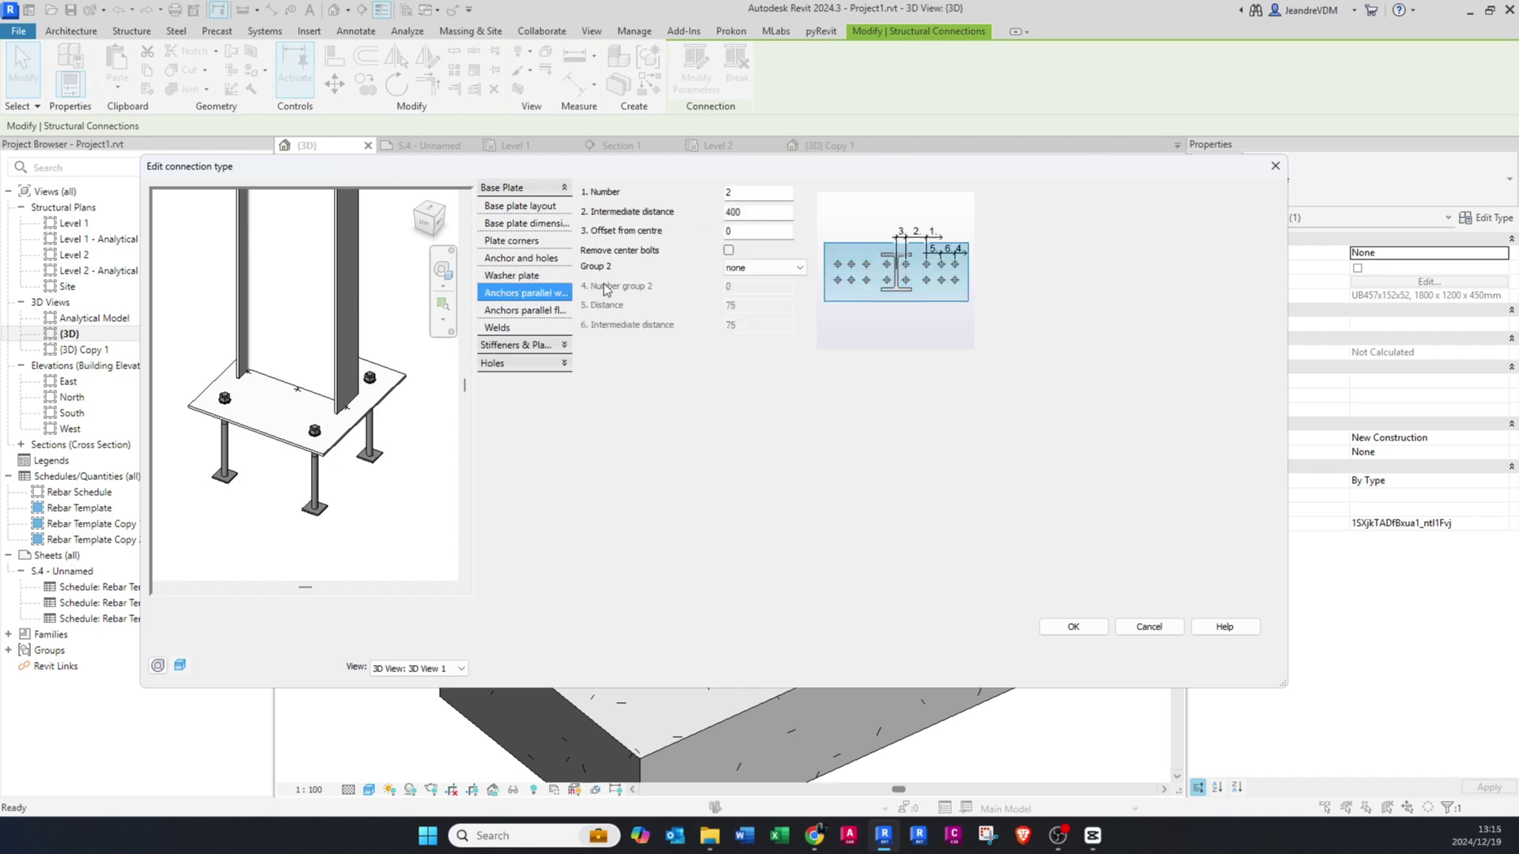
shift+middle_drag(338, 447, 307, 489)
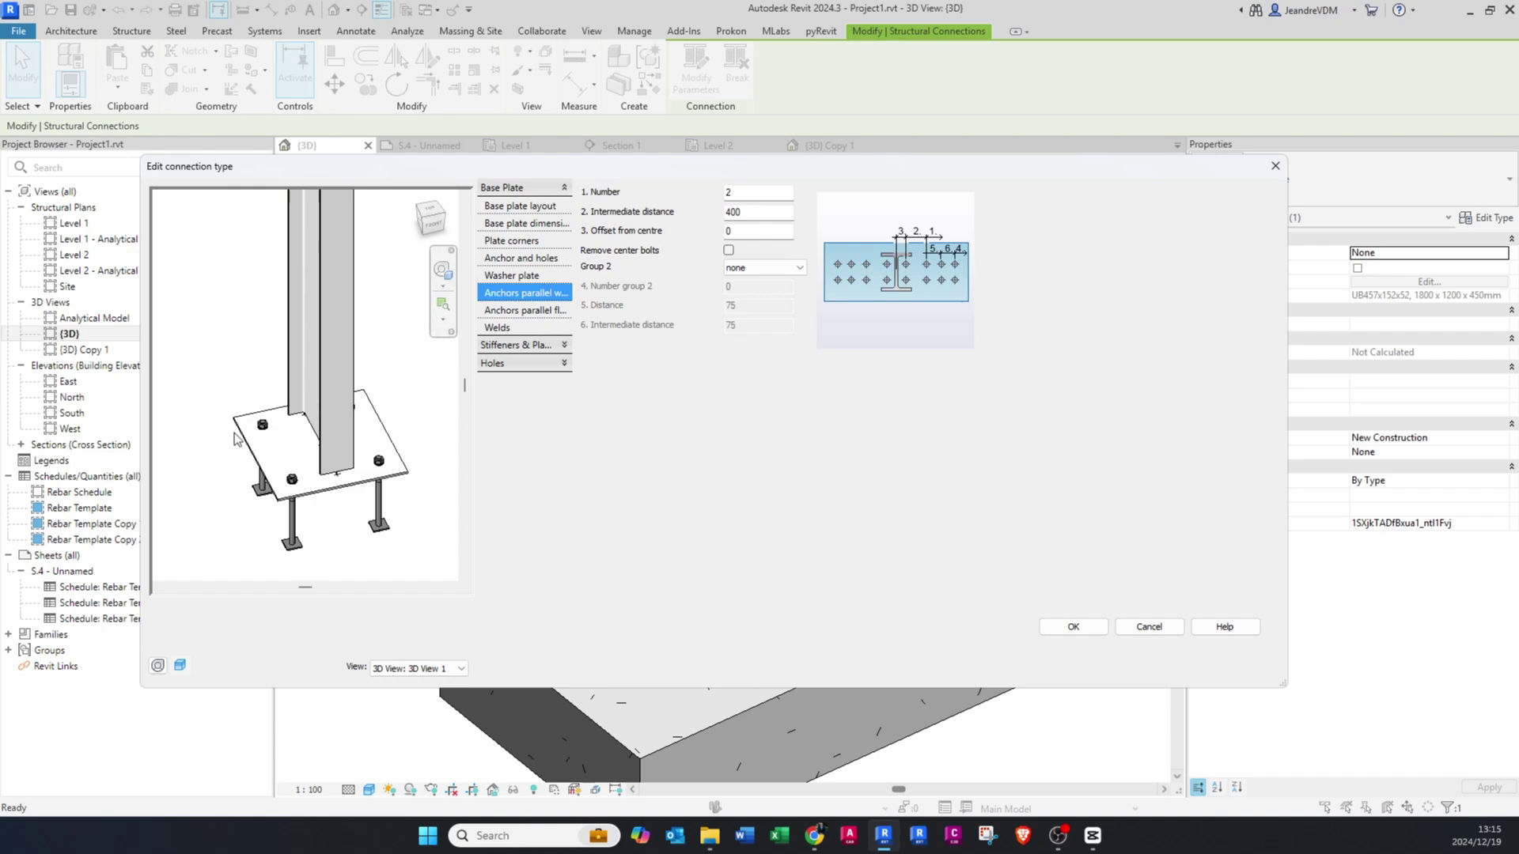
double_click(744, 194)
text(5)
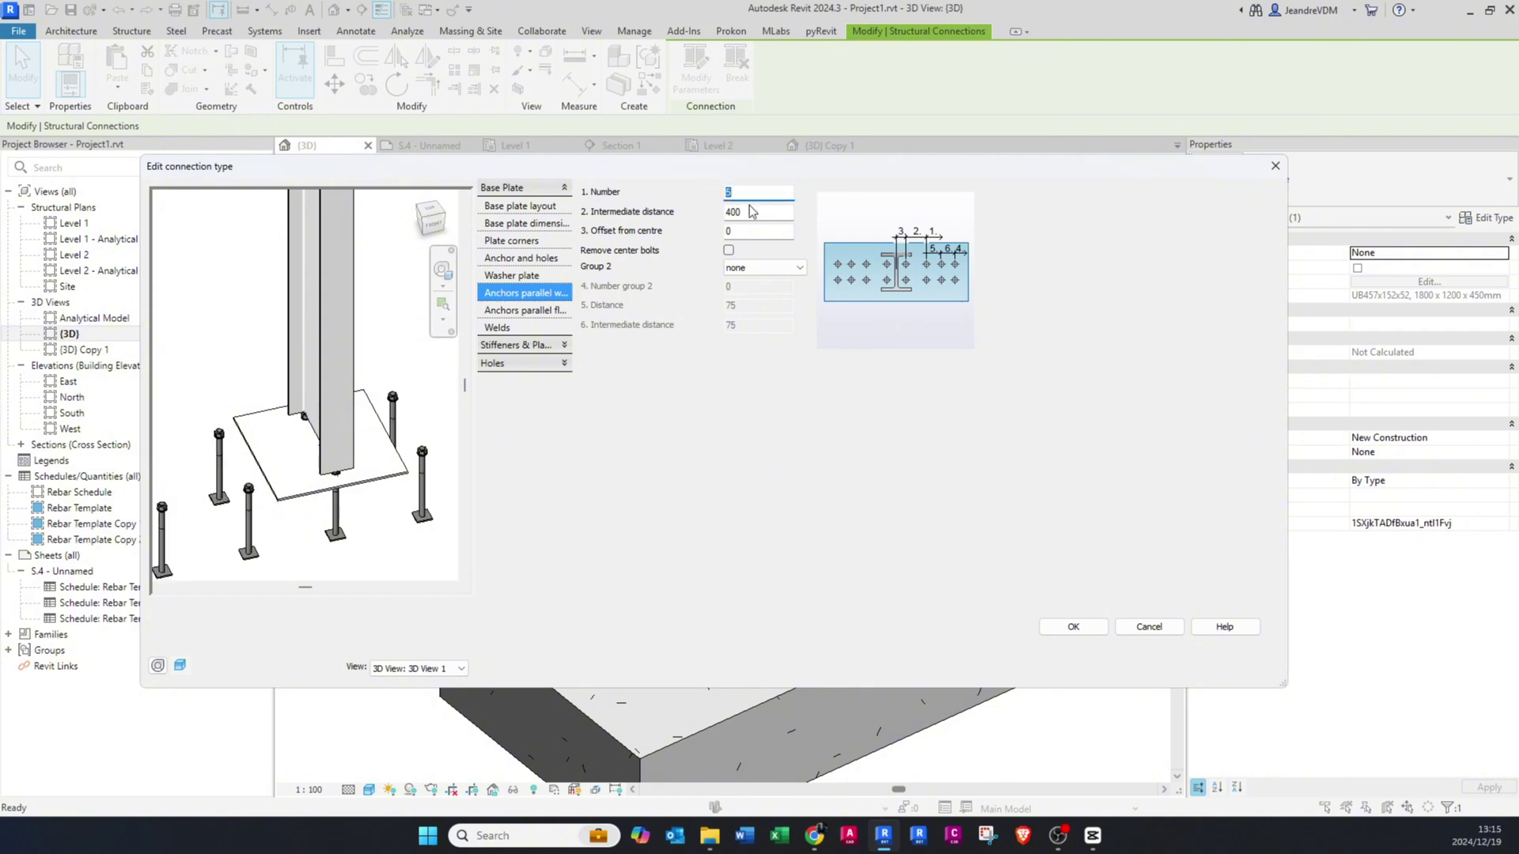
double_click(751, 212)
text(2)
text(50)
key(Return)
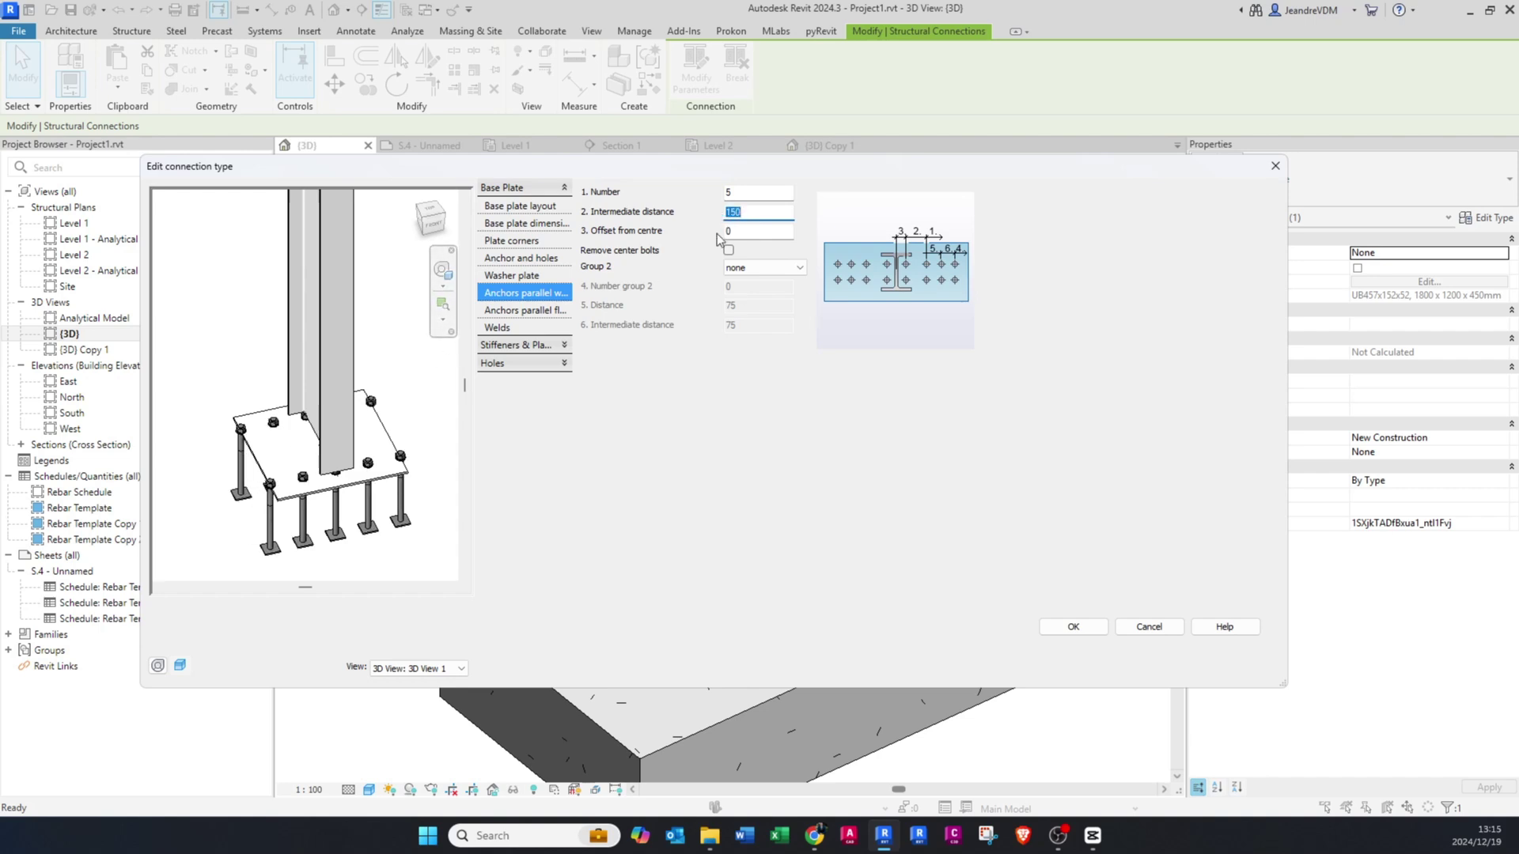
Set the number of anchors parallel to the web to 2, try an intermediate distance of 250, and set it to 300.
double_click(744, 192)
text(2)
key(Return)
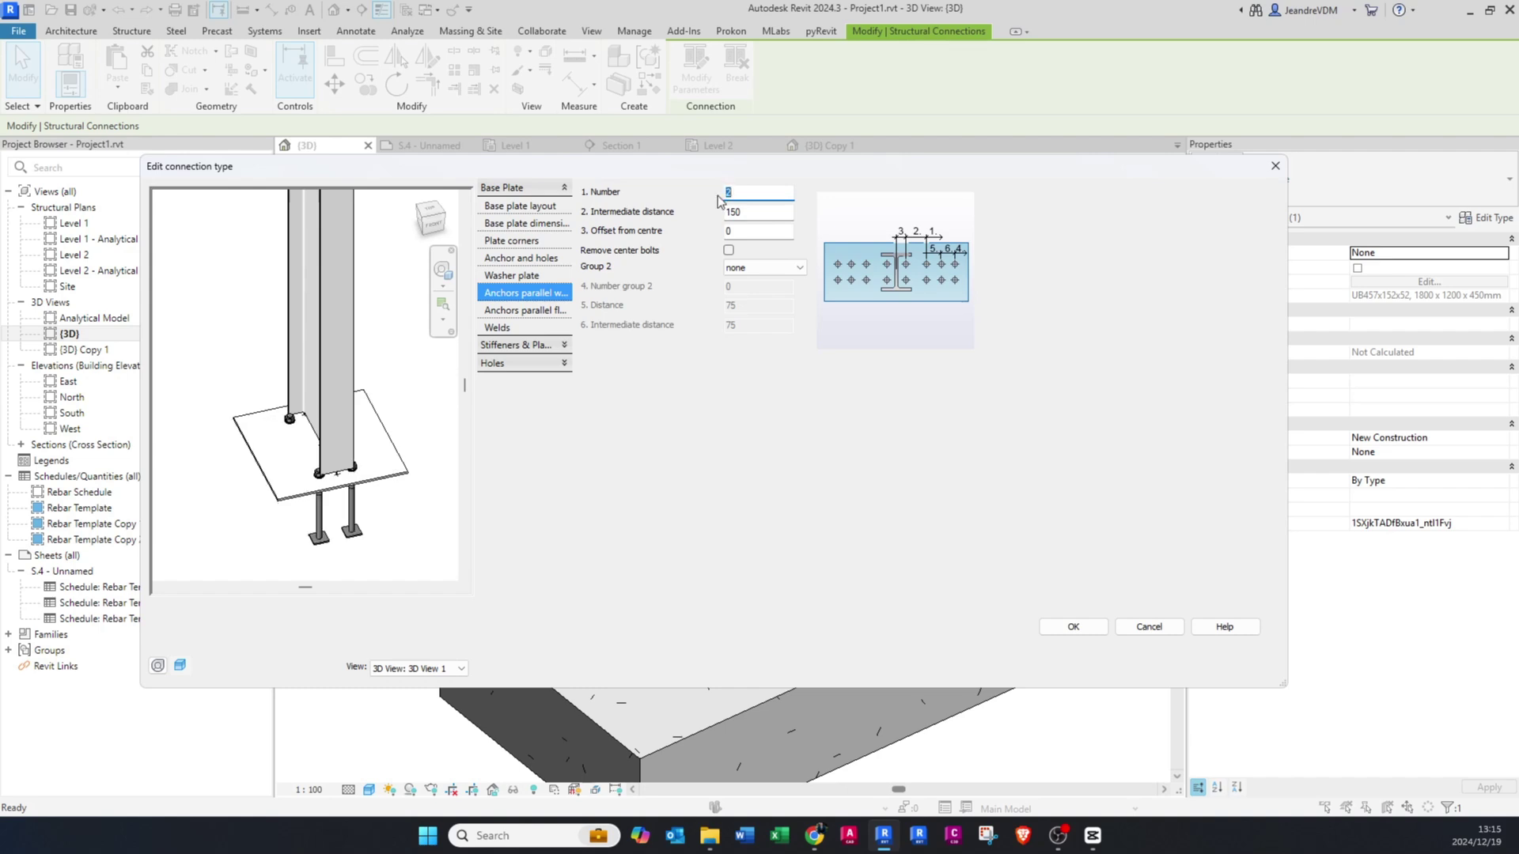
key(Tab)
text(250)
key(Return)
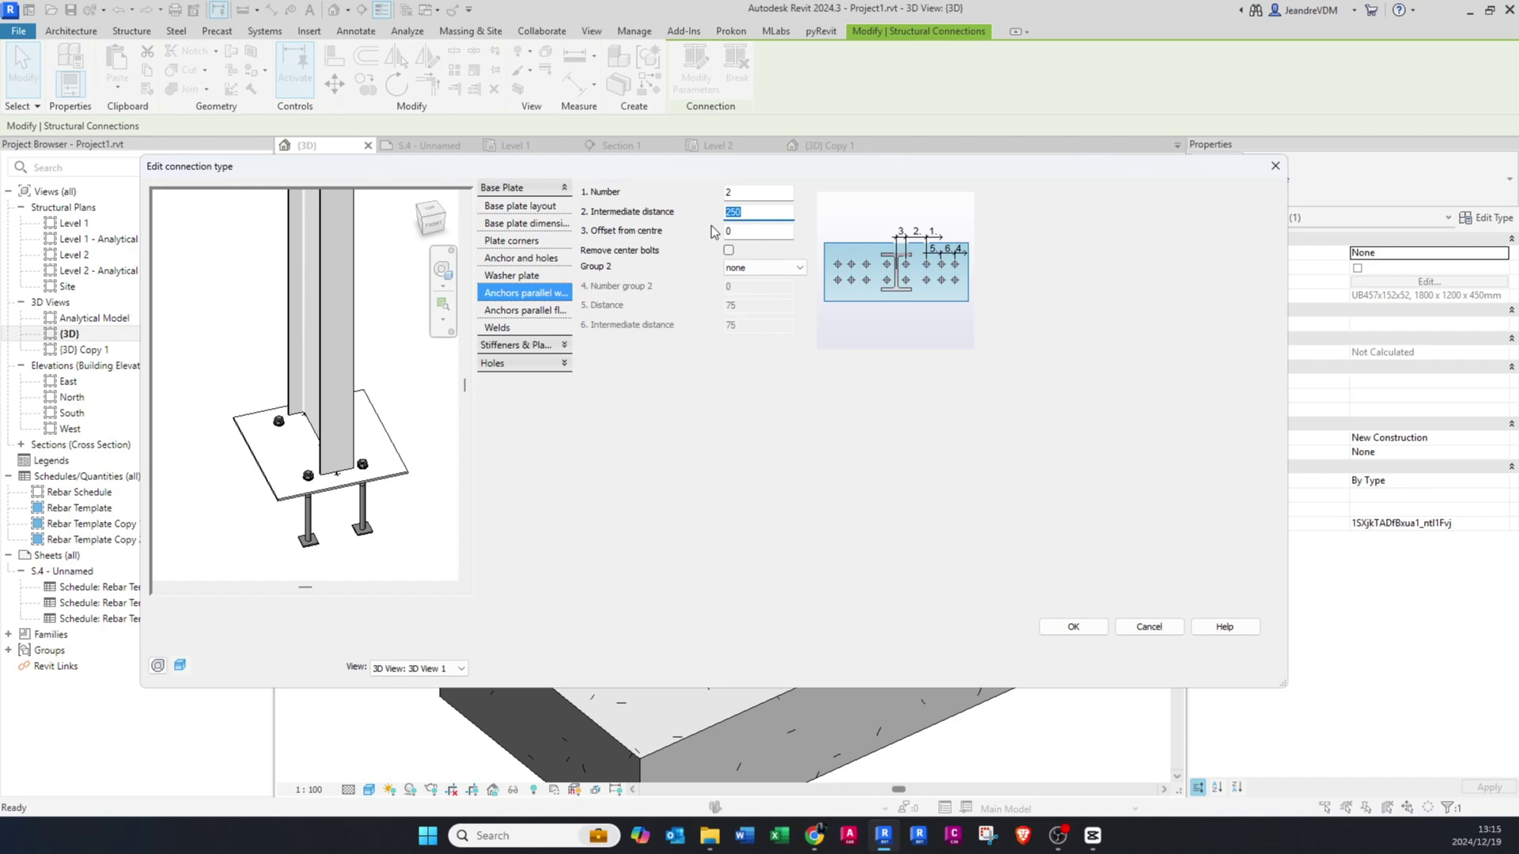
text(300)
key(Return)
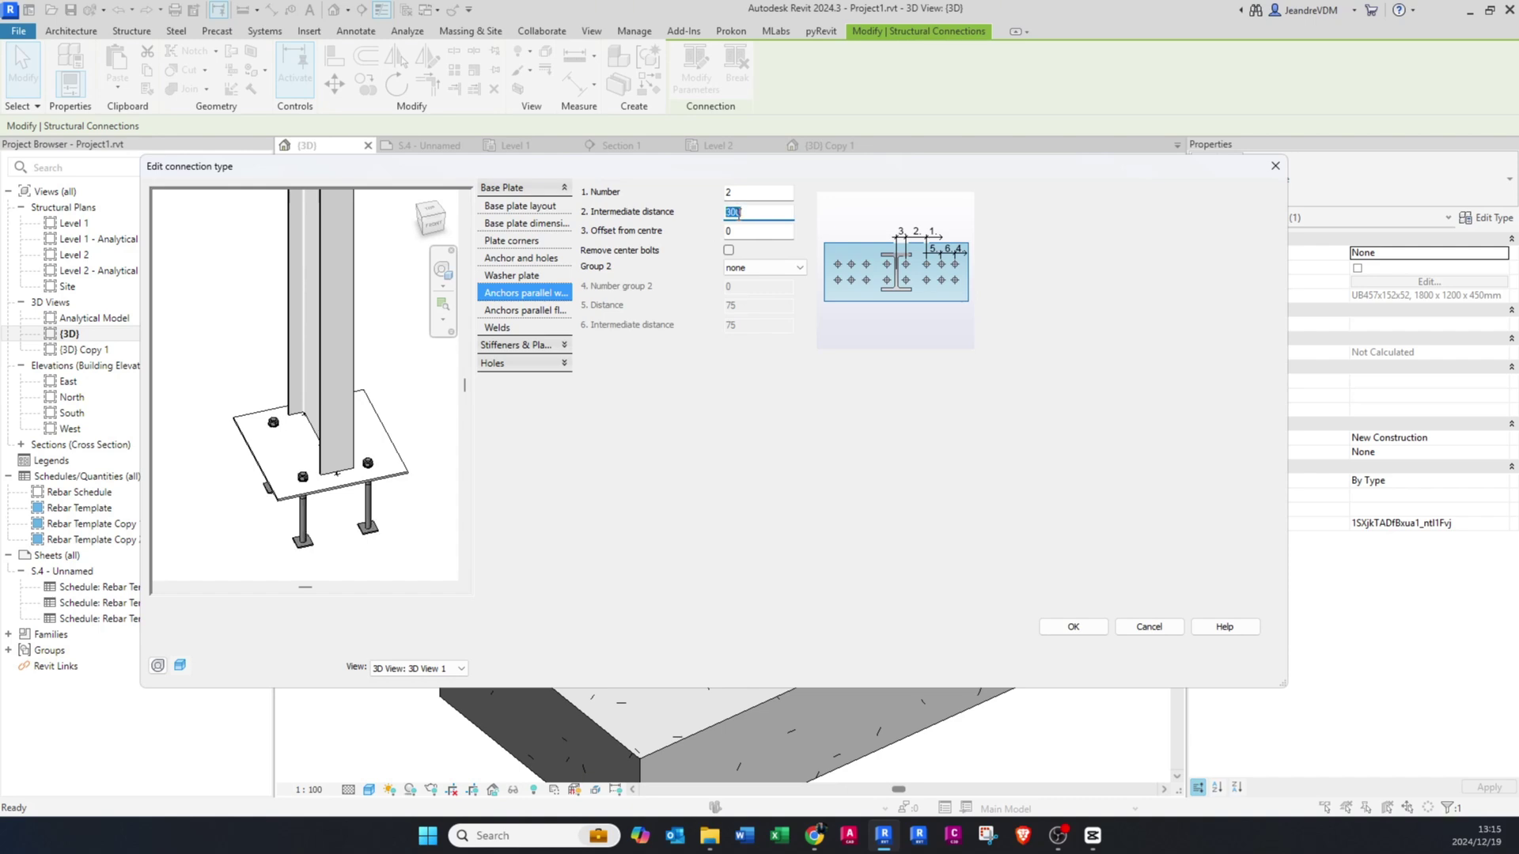
Try an offset from centre of -100 for the anchors parallel to the web and reset it to 0.
click(749, 230)
key(Return)
shift+middle_drag(364, 437, 423, 440)
double_click(757, 230)
text(-100)
key(Return)
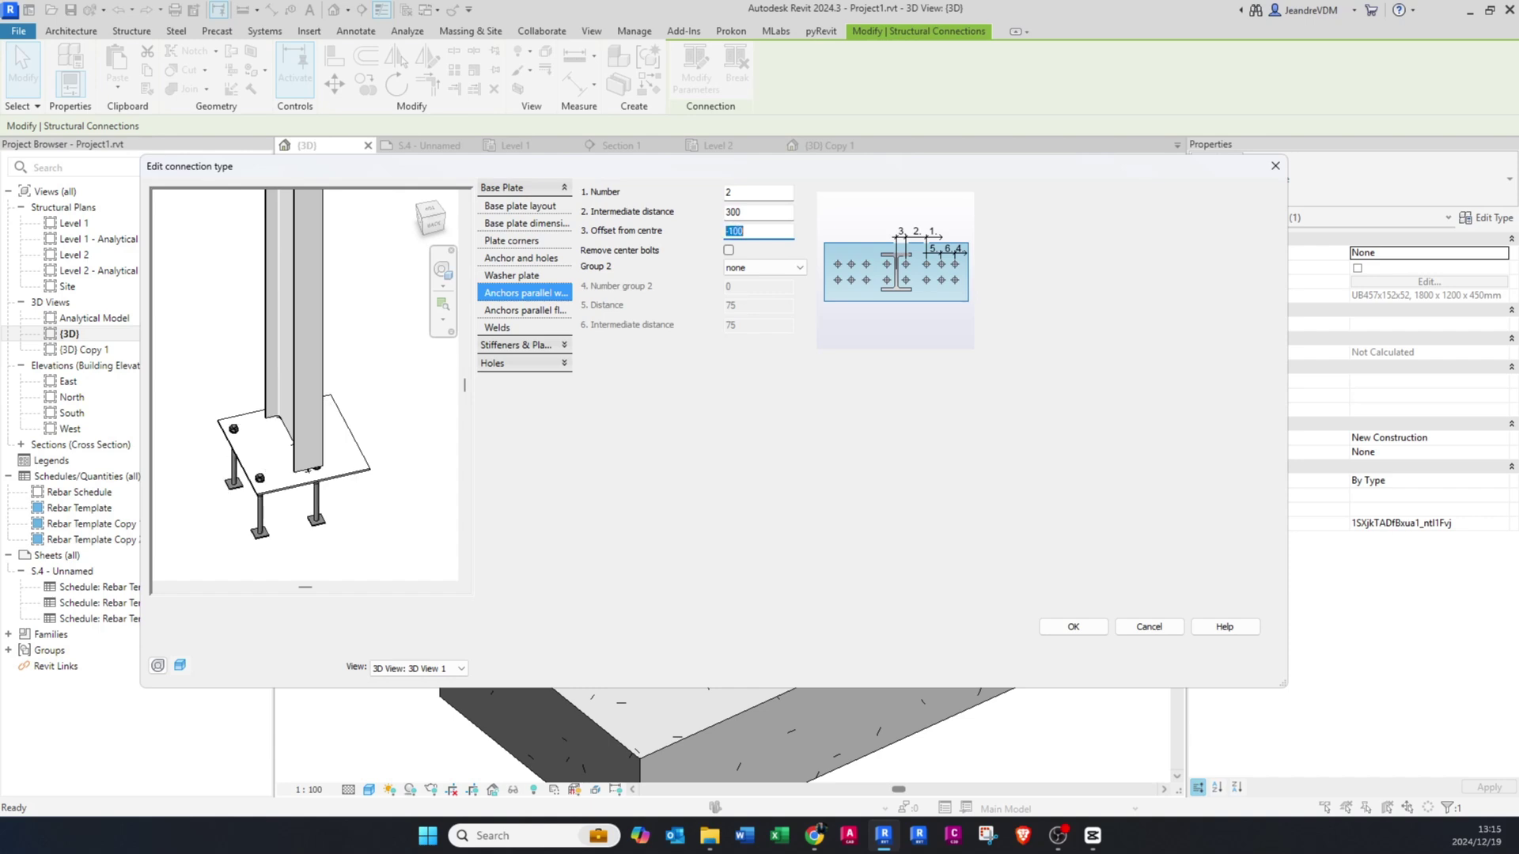
text(0)
key(Return)
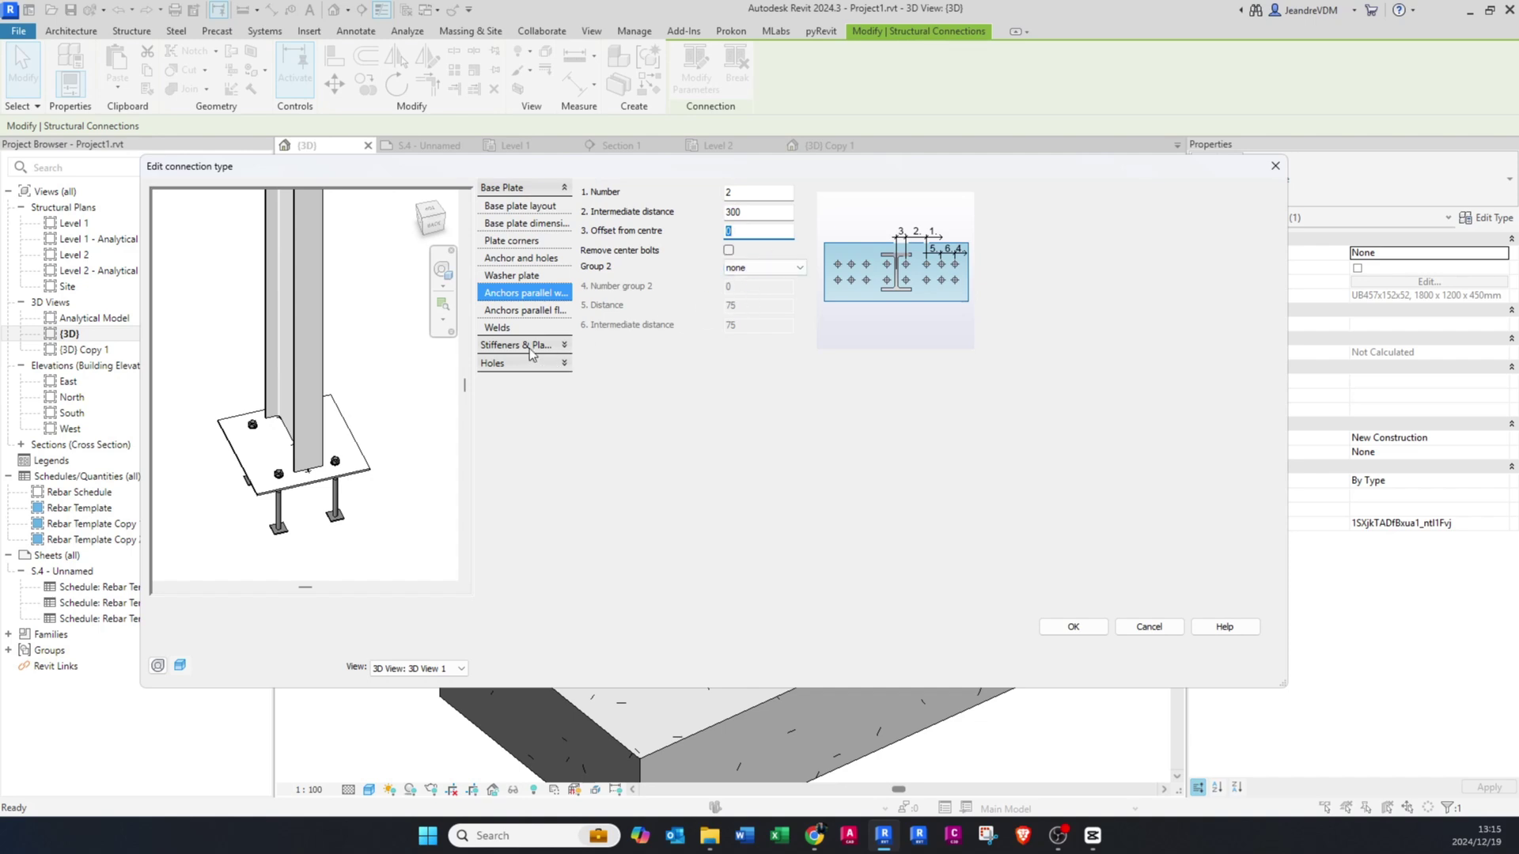
Set the anchors parallel to the flange to 3 with an intermediate distance of 200.
click(518, 311)
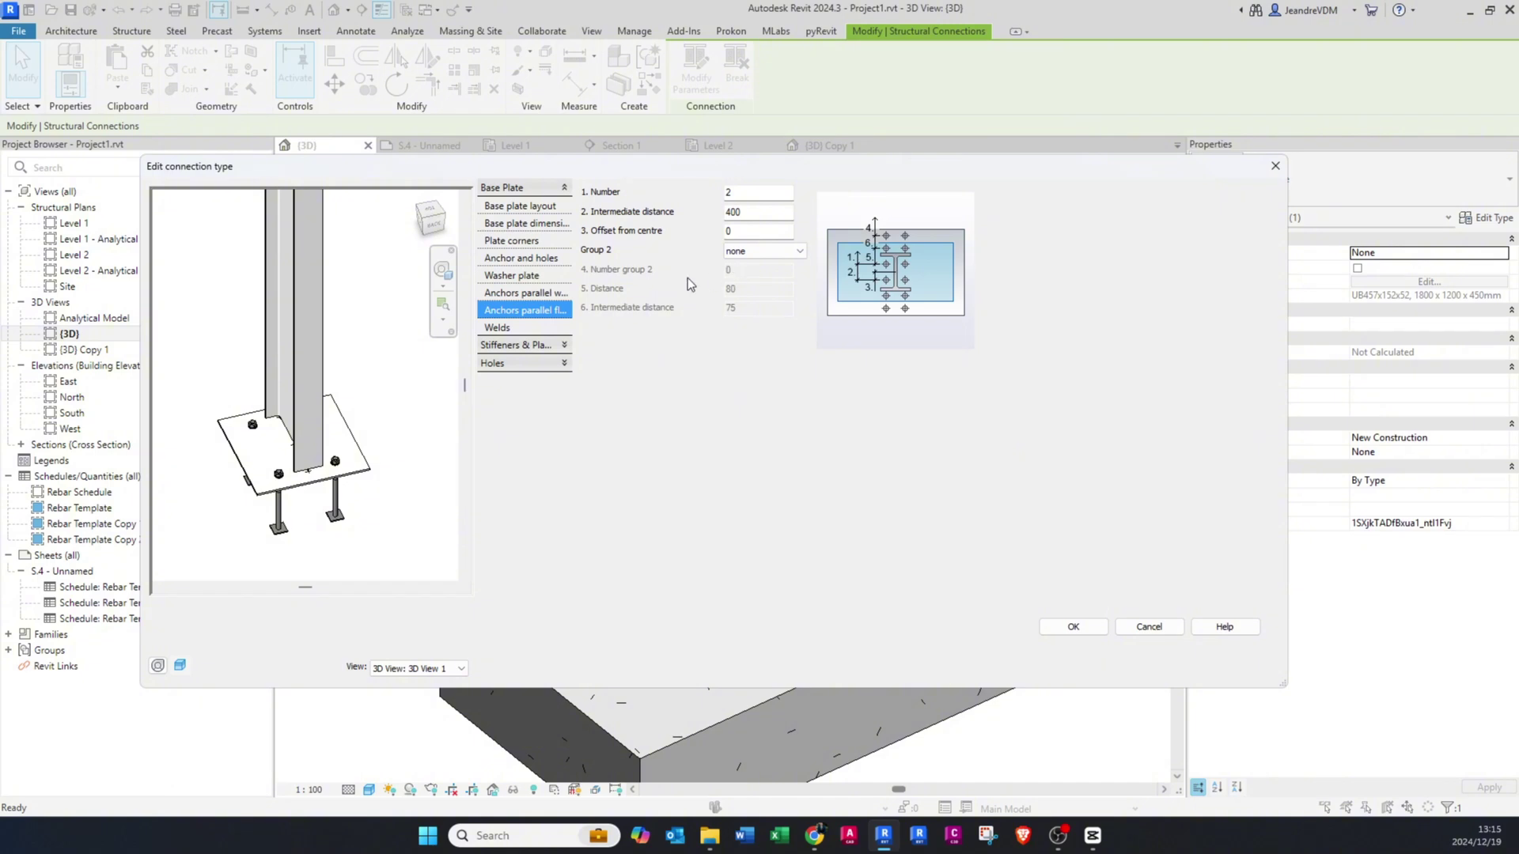
double_click(746, 192)
key(Return)
double_click(731, 212)
text(200)
key(Return)
shift+middle_drag(287, 463, 159, 473)
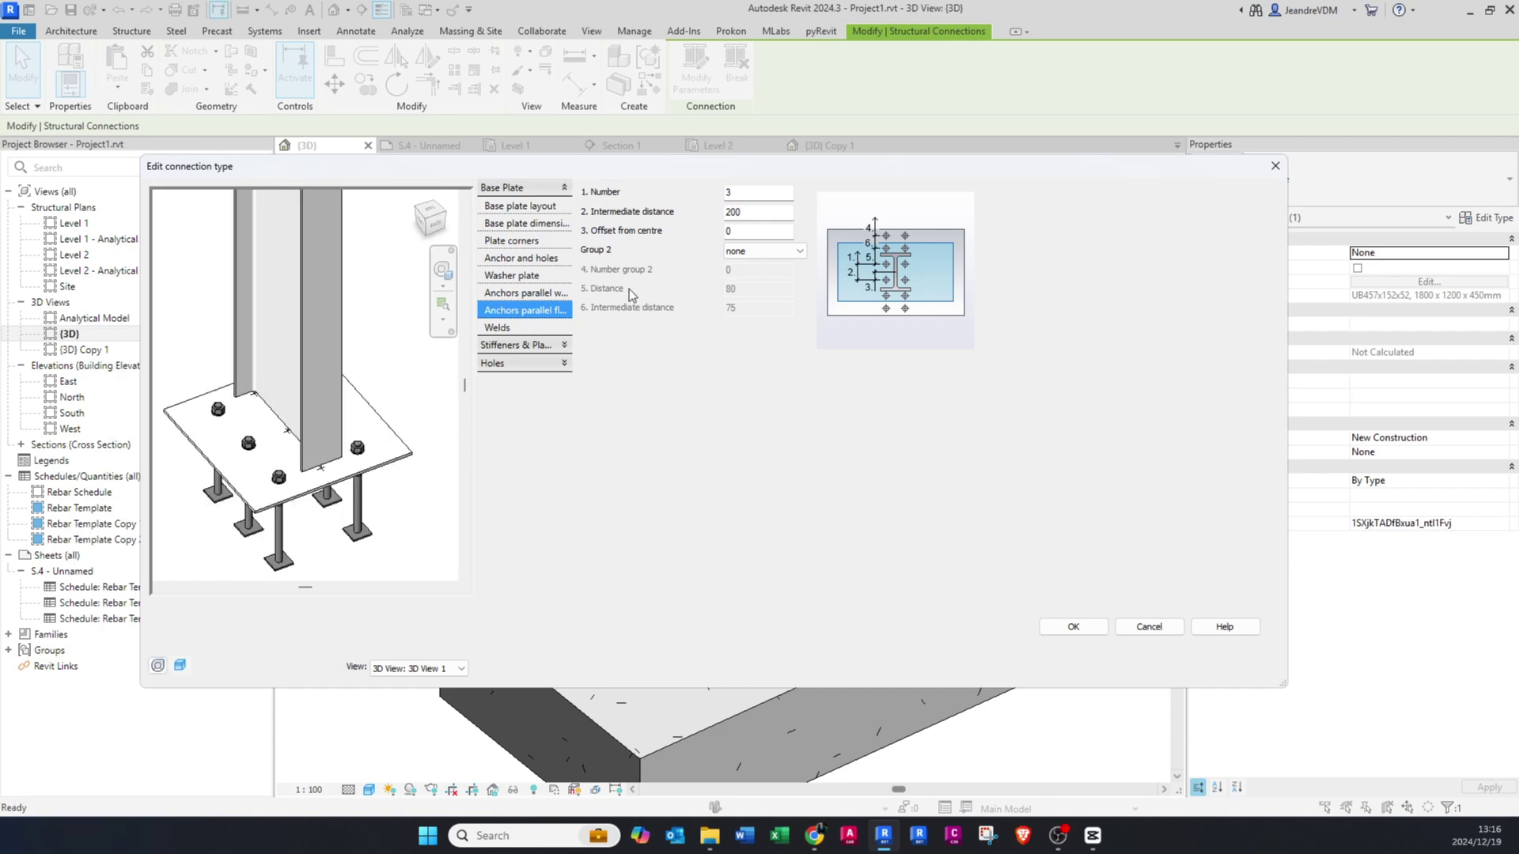
Examine the base plate's weld, levelling plate, shim plate, web stiffener and flange stiffener settings.
click(527, 328)
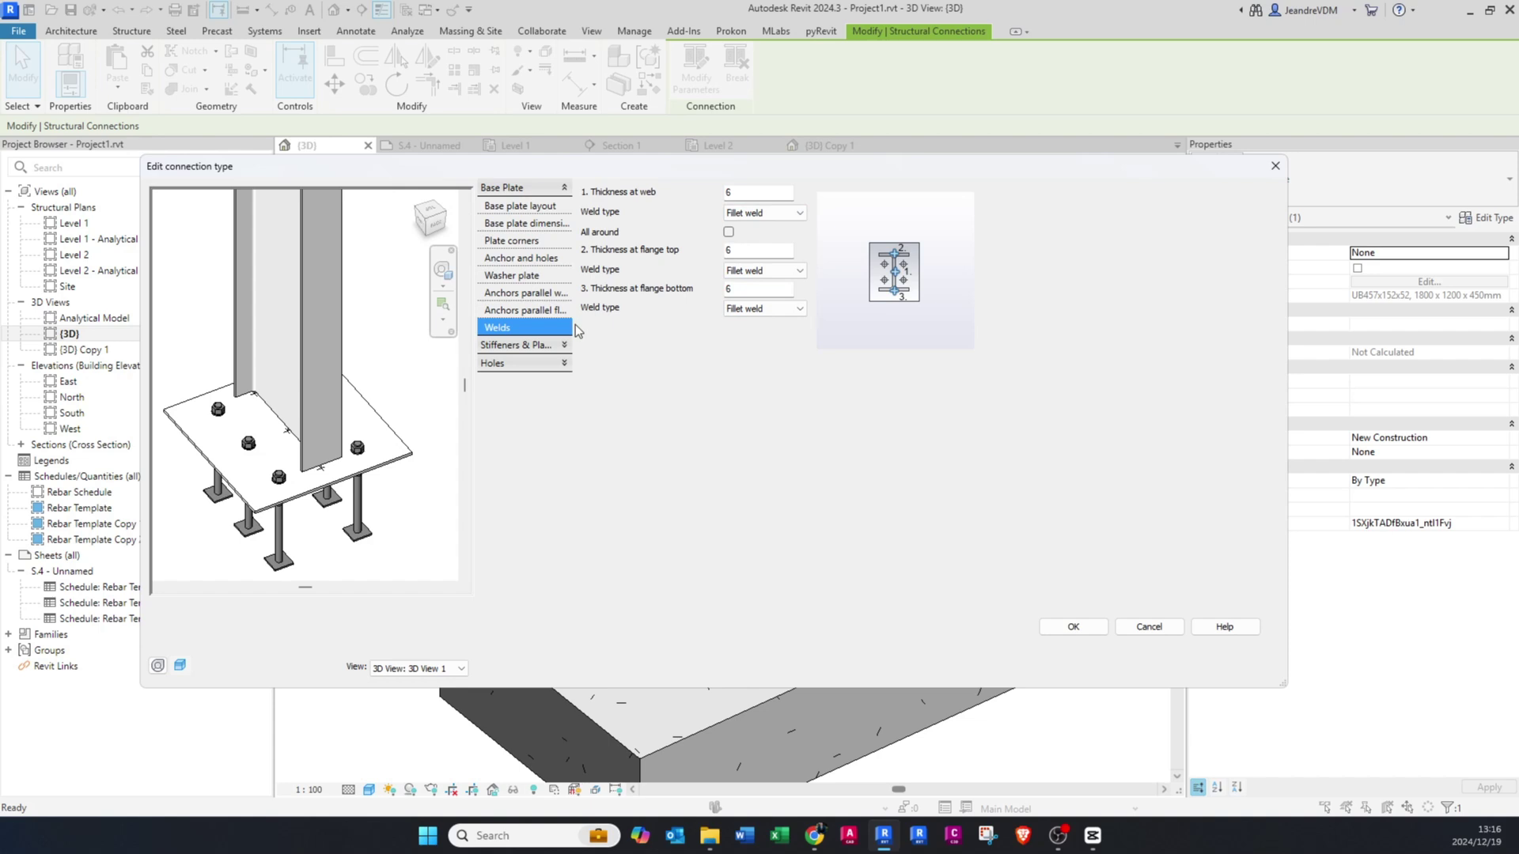
click(564, 346)
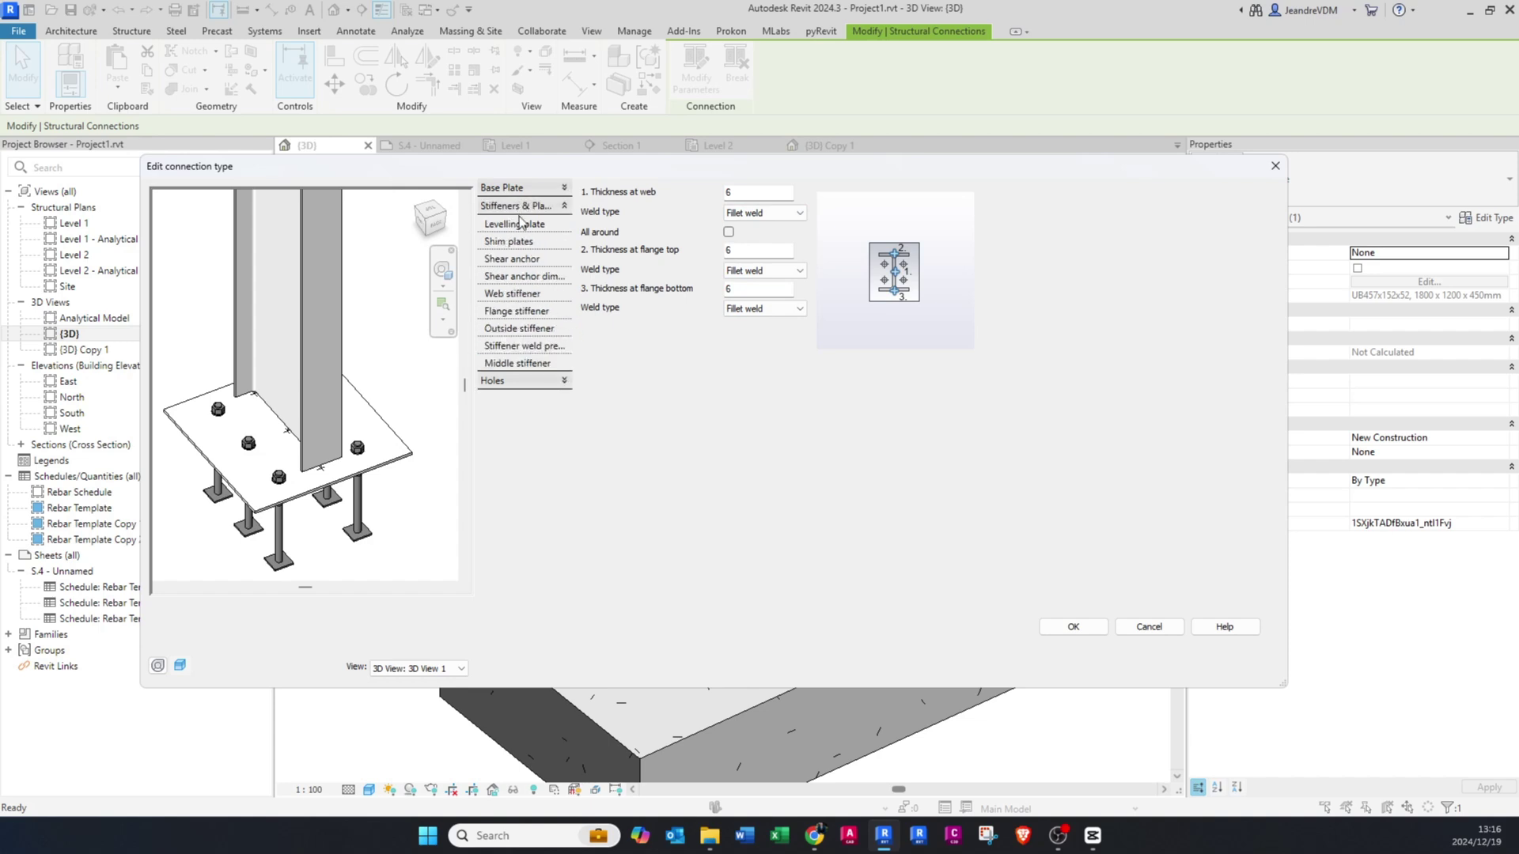
click(521, 227)
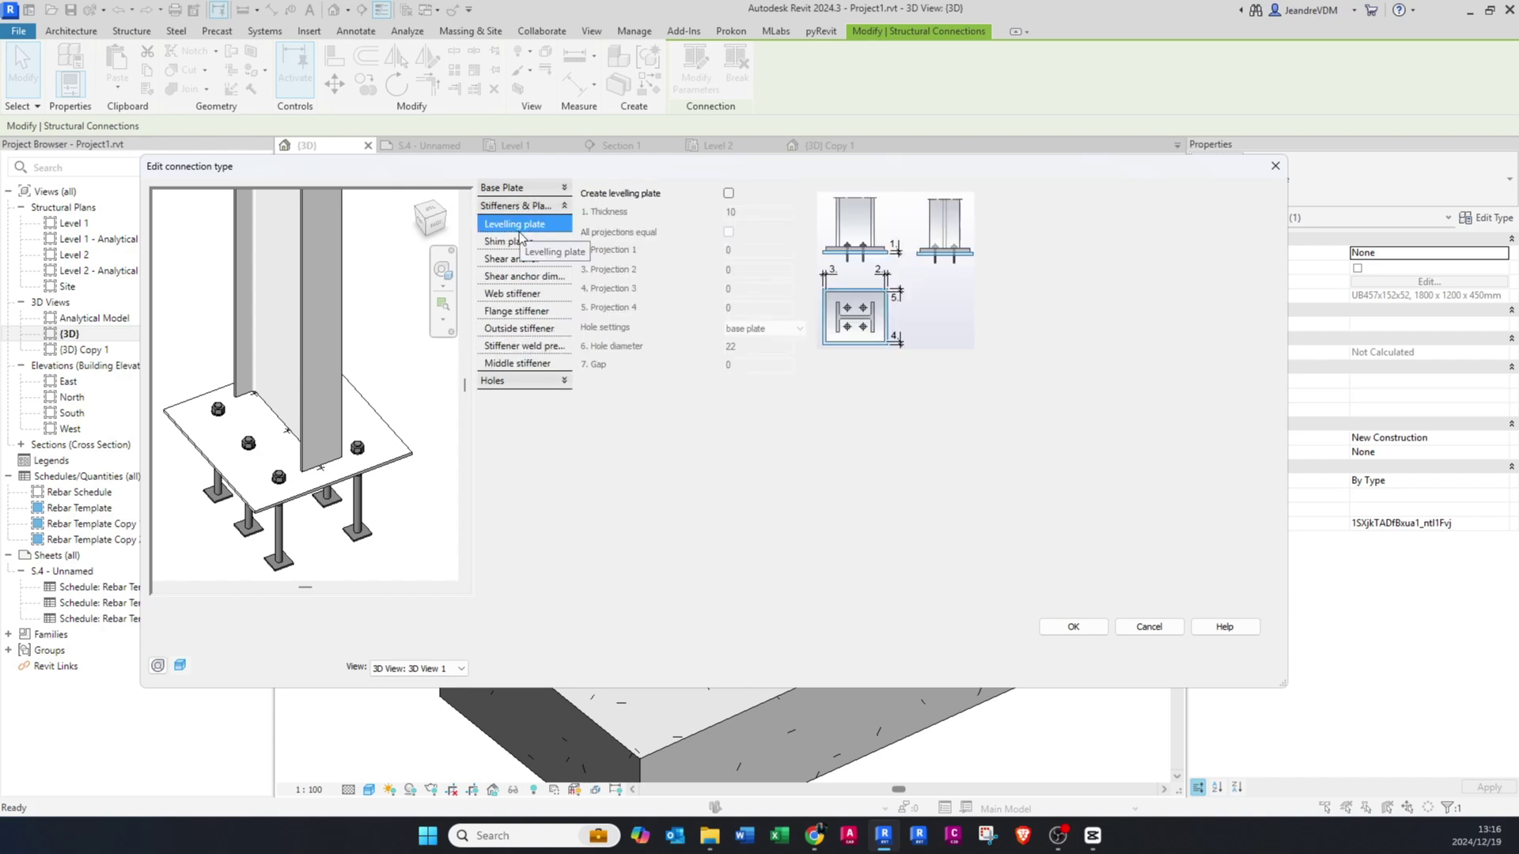
click(519, 244)
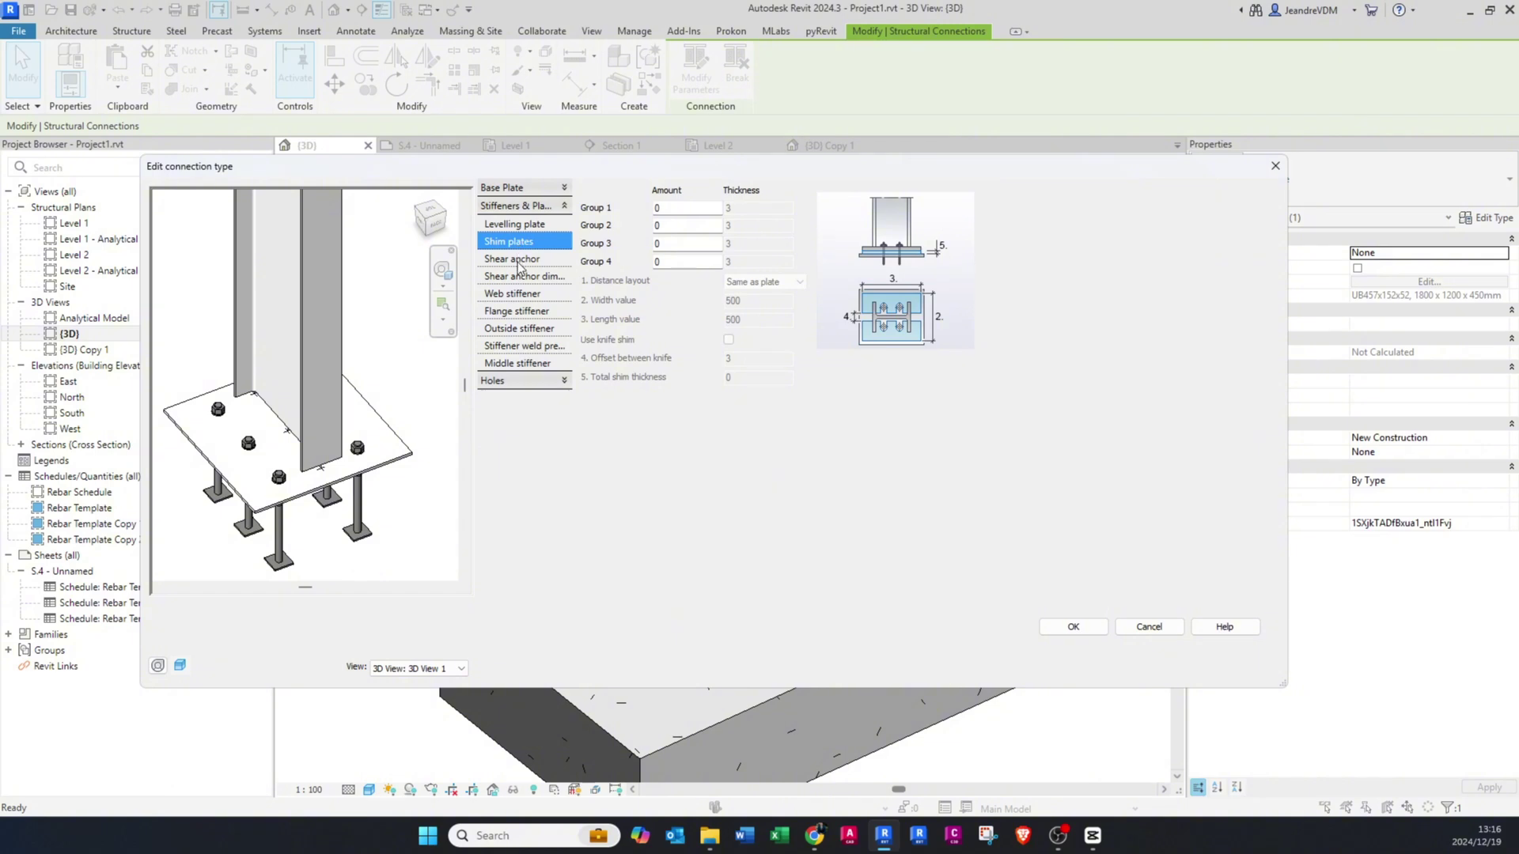
click(518, 294)
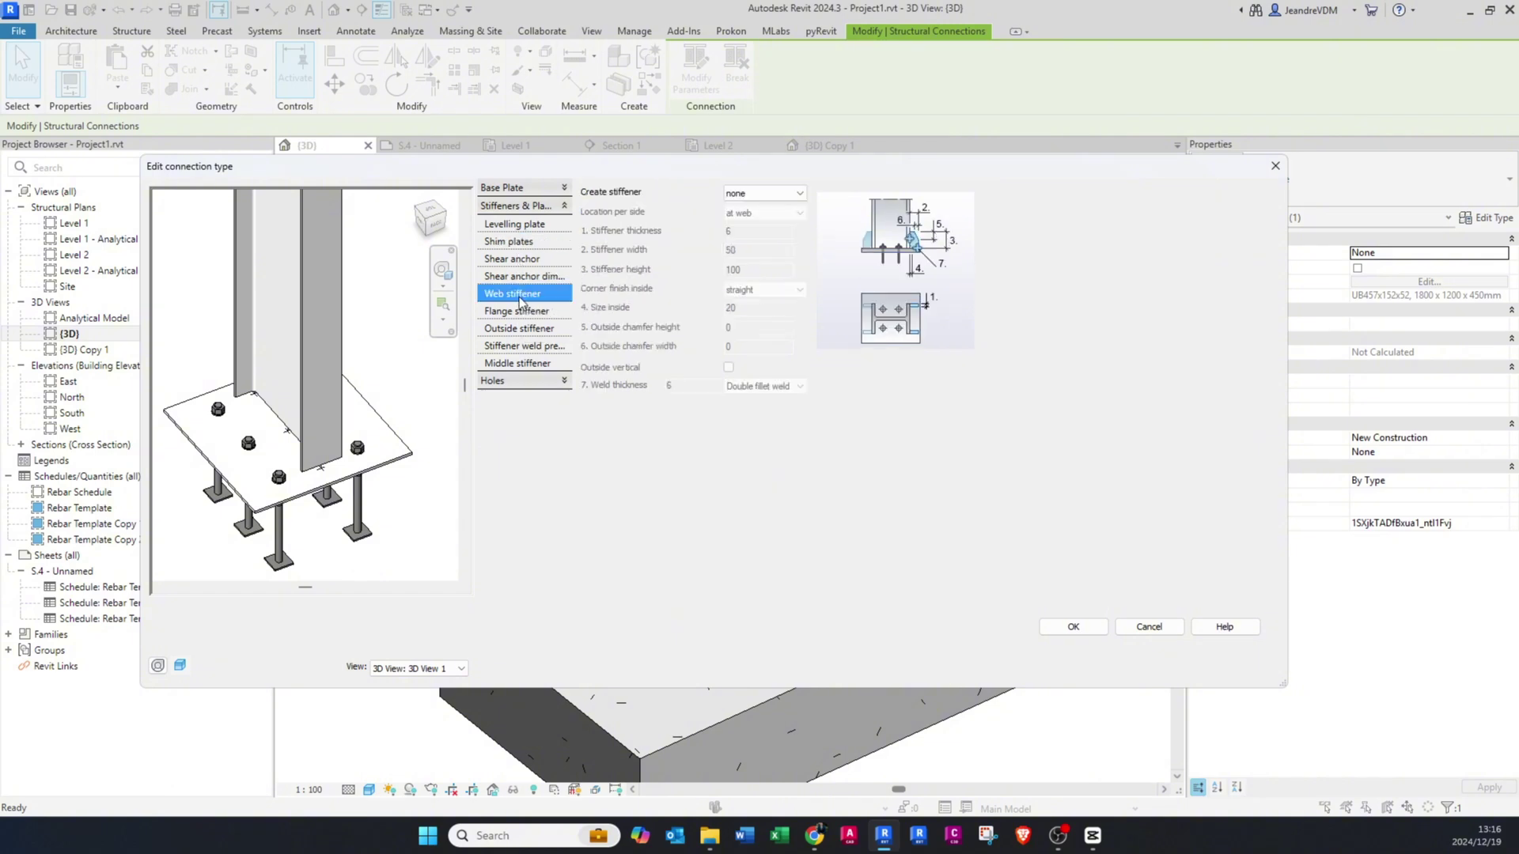
click(521, 311)
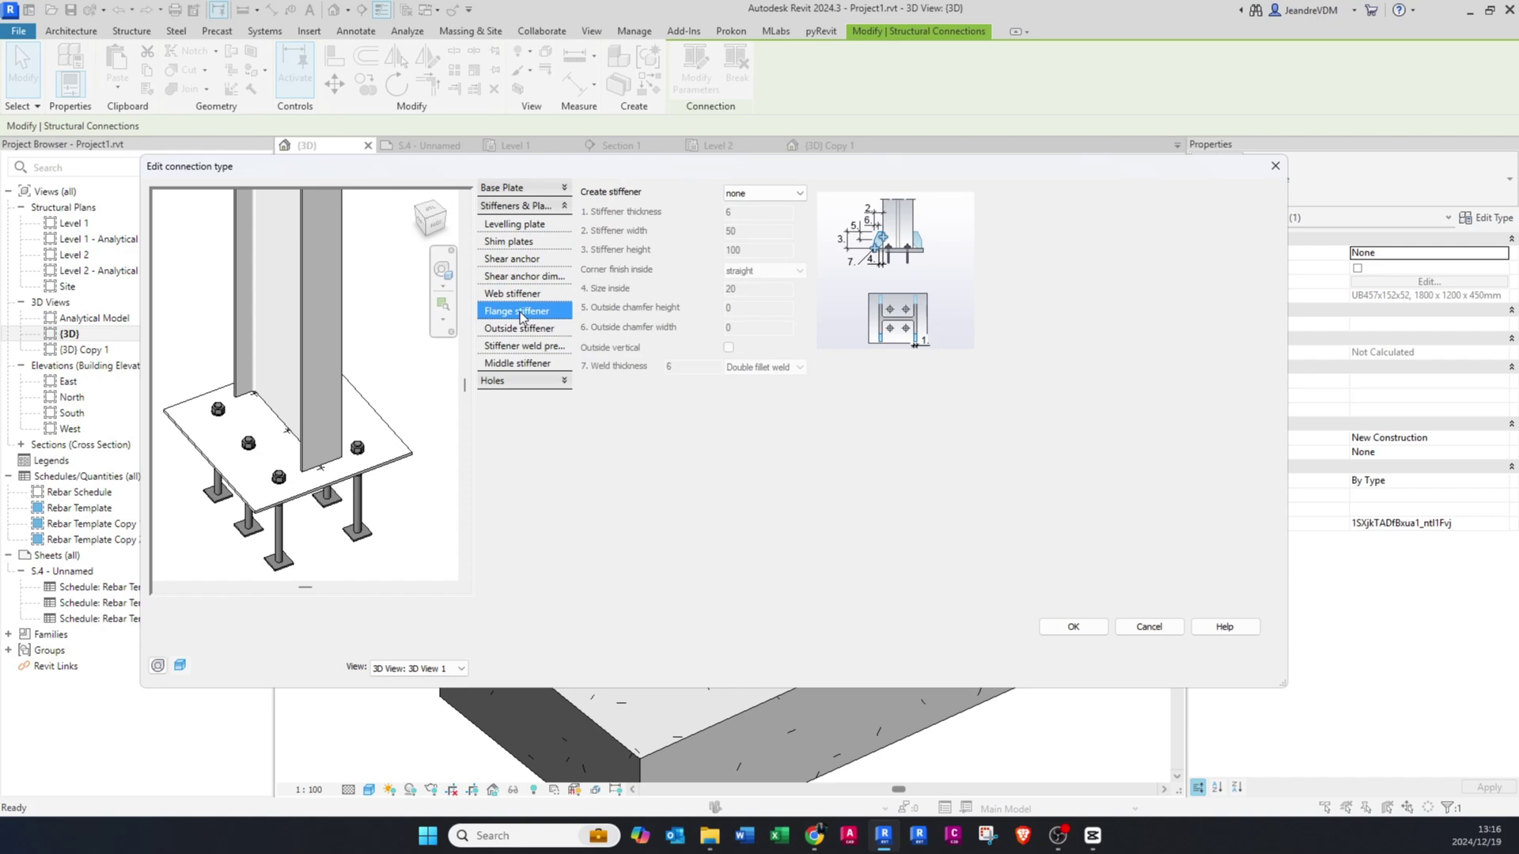
Try web stiffeners on both sides of the column and inspect them in the preview.
click(518, 293)
click(747, 195)
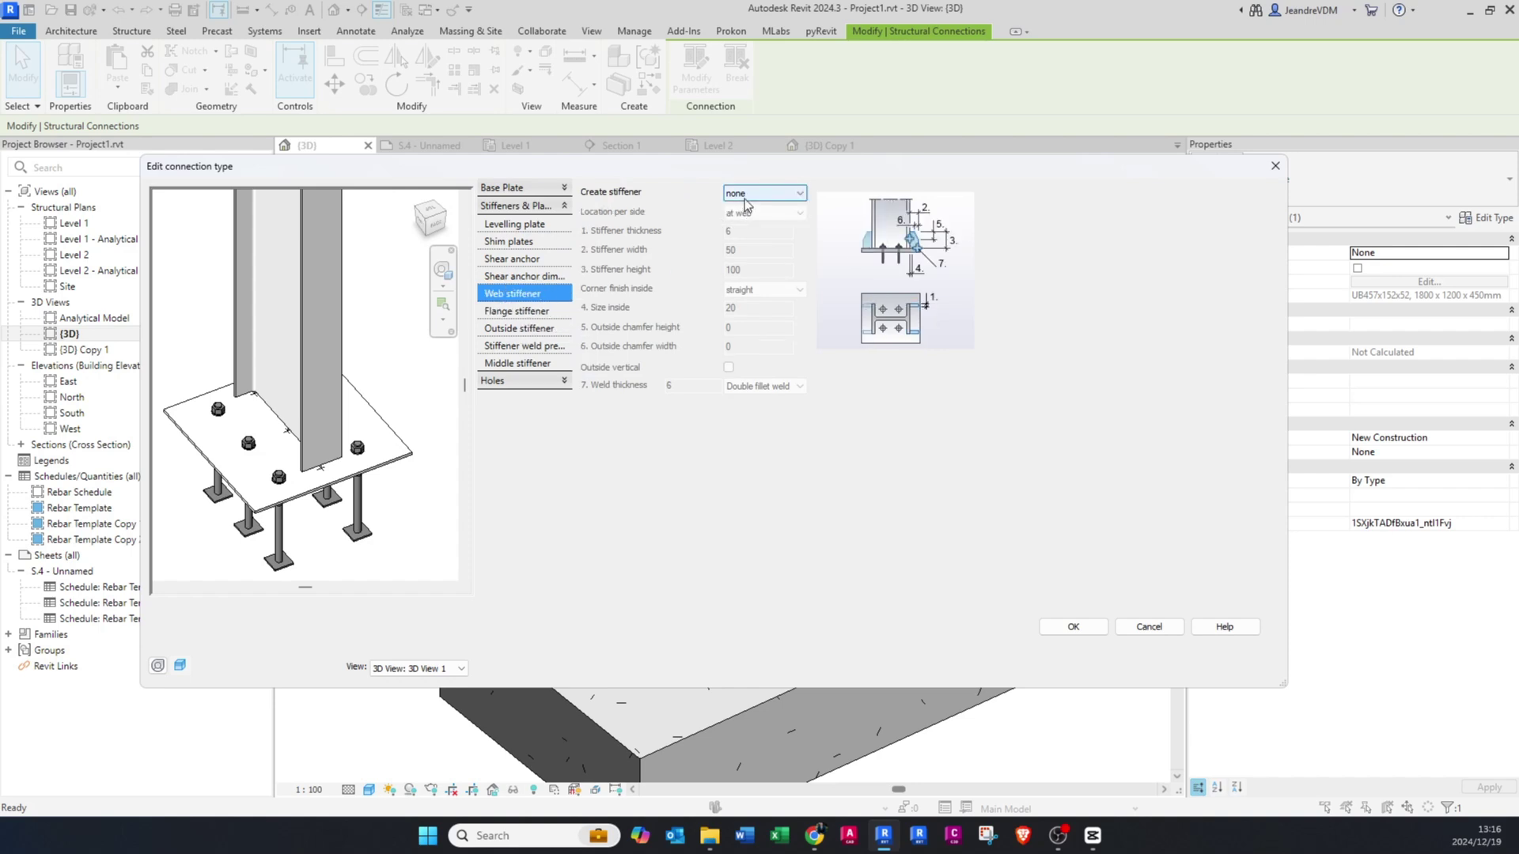
click(744, 238)
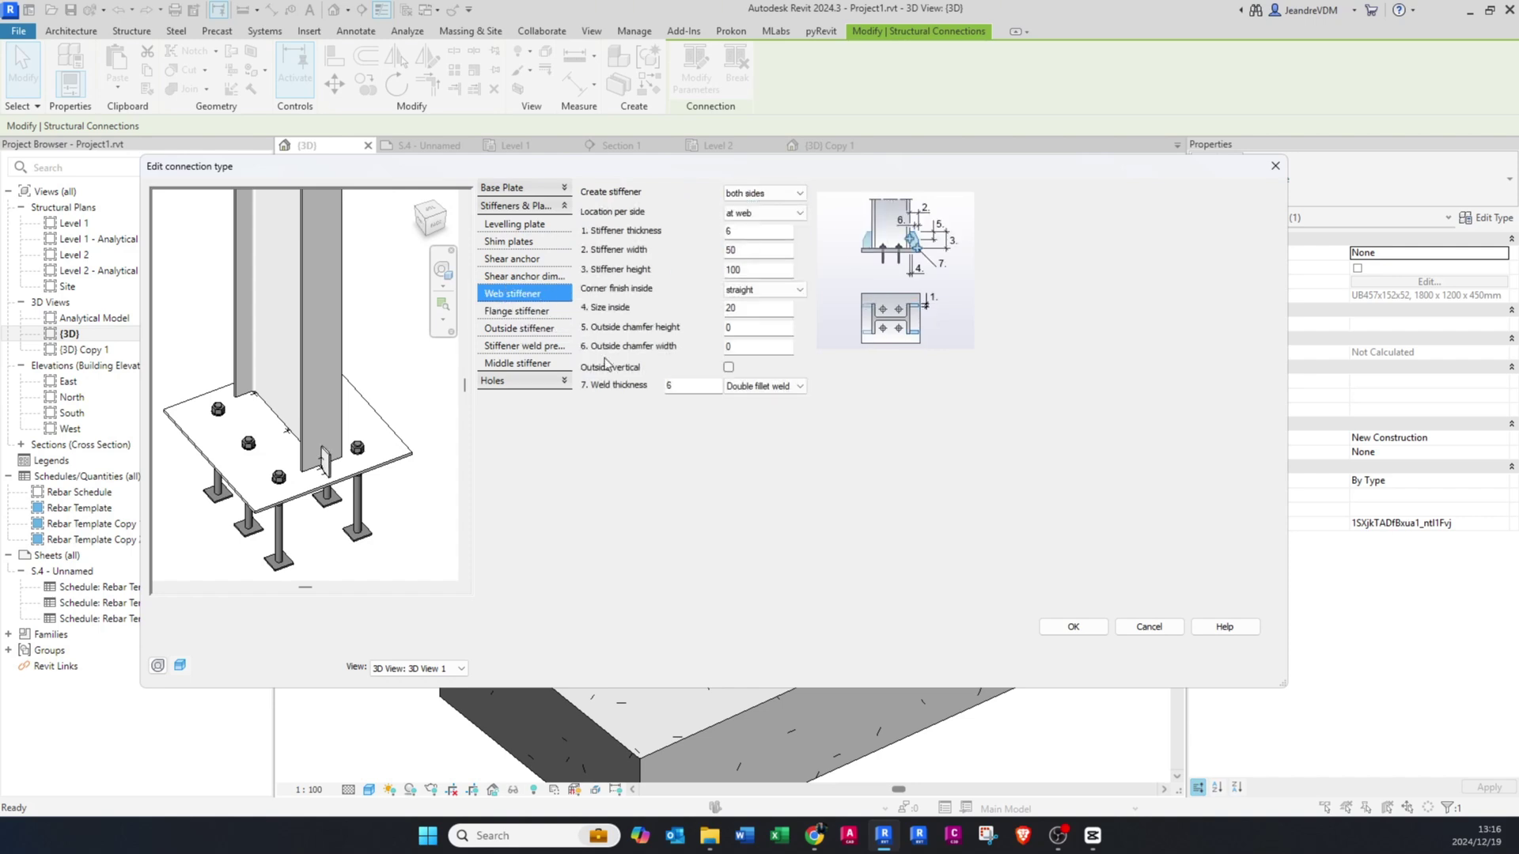
scroll(331, 492, up, 5)
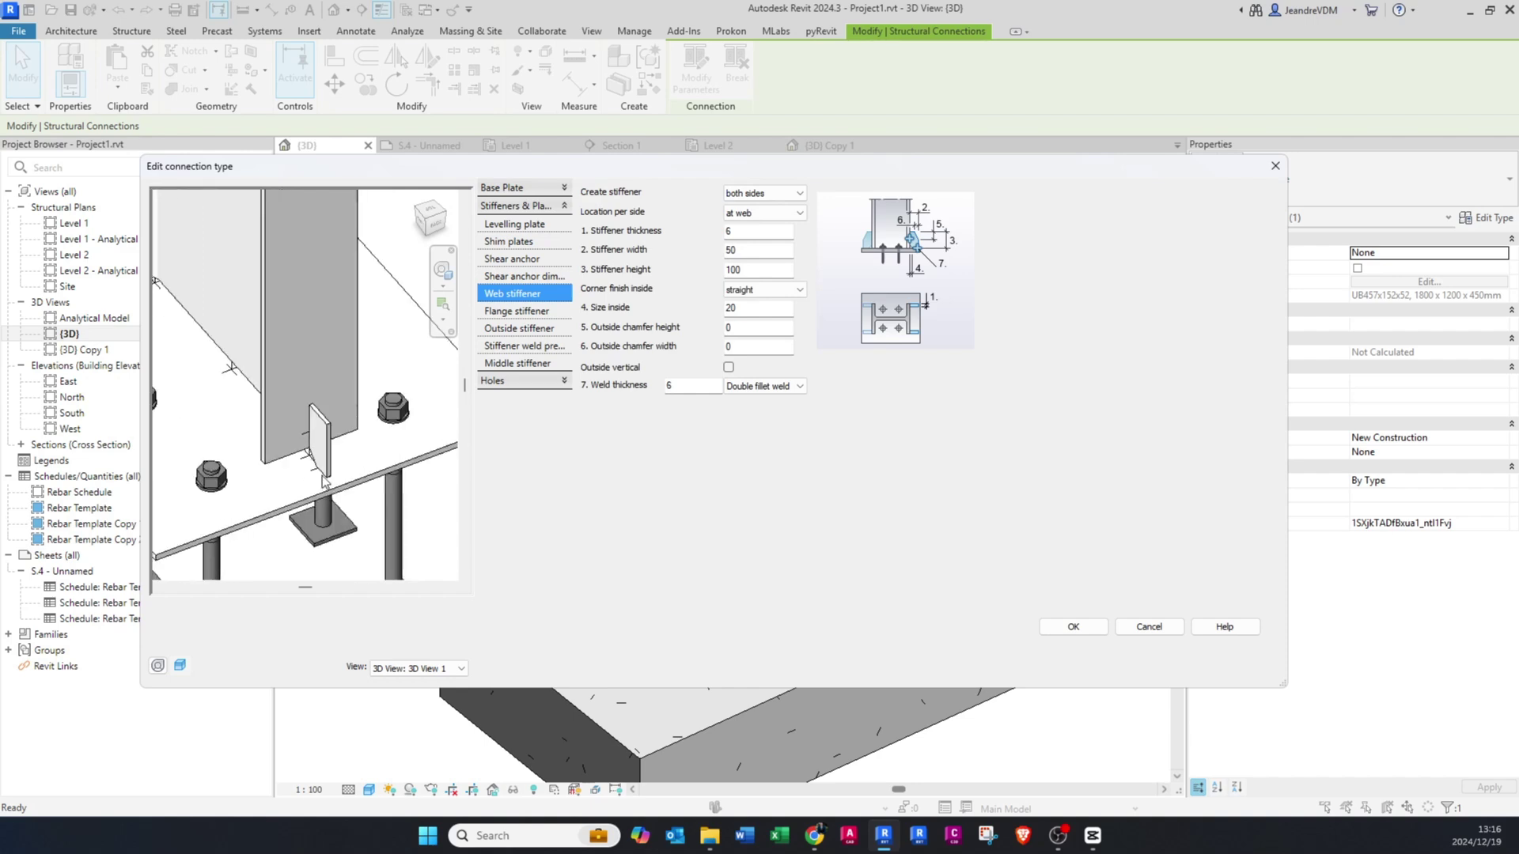
scroll(361, 452, down, 5)
shift+middle_drag(356, 452, 264, 403)
scroll(372, 419, up, 5)
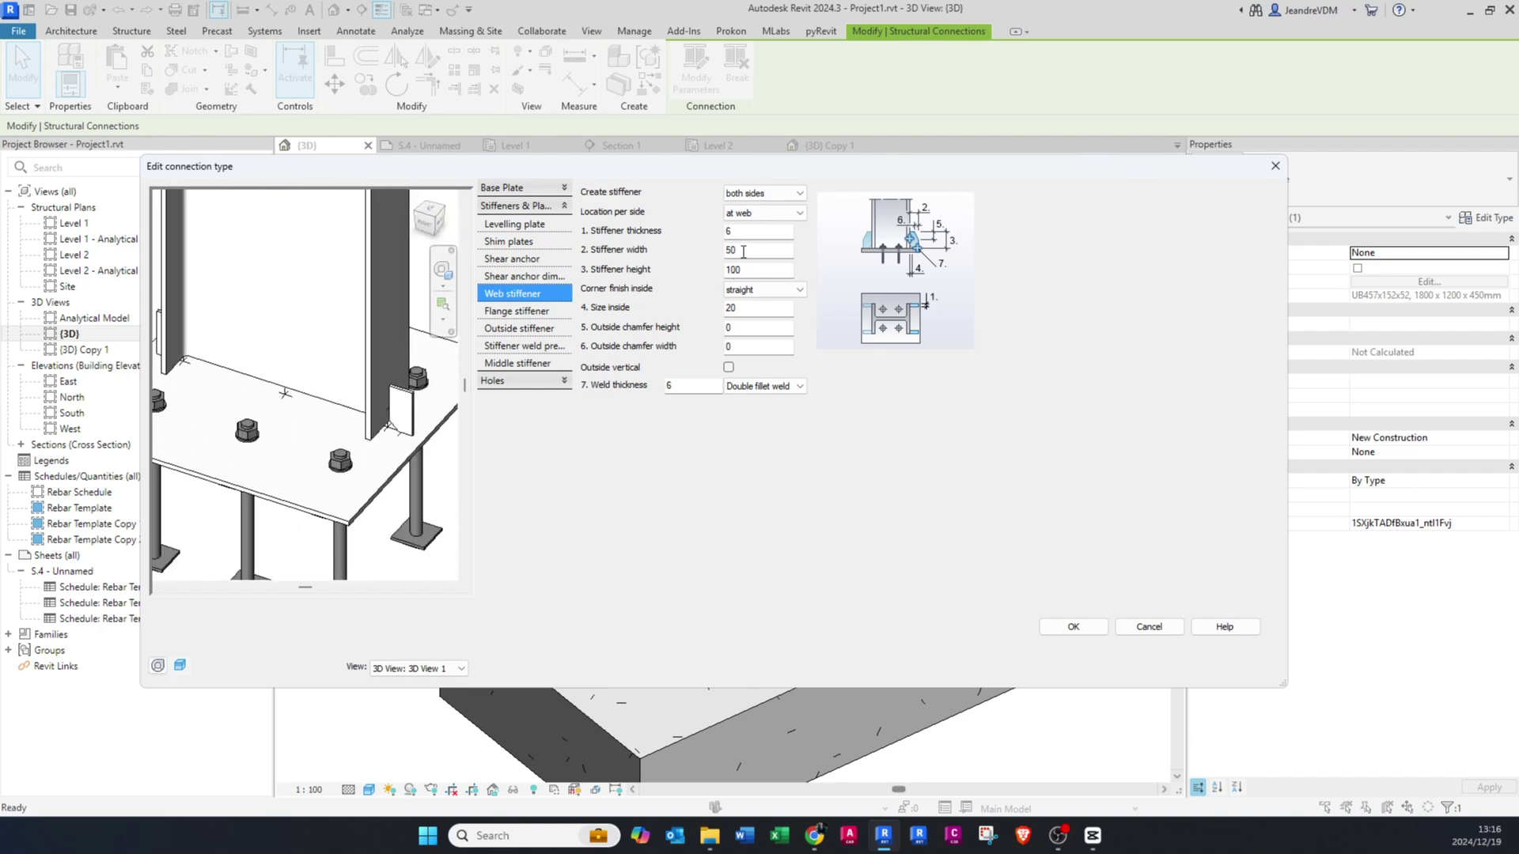
Set the web stiffener height to 200, width to 80 and thickness to 12.
click(726, 271)
text(200)
key(Return)
click(765, 250)
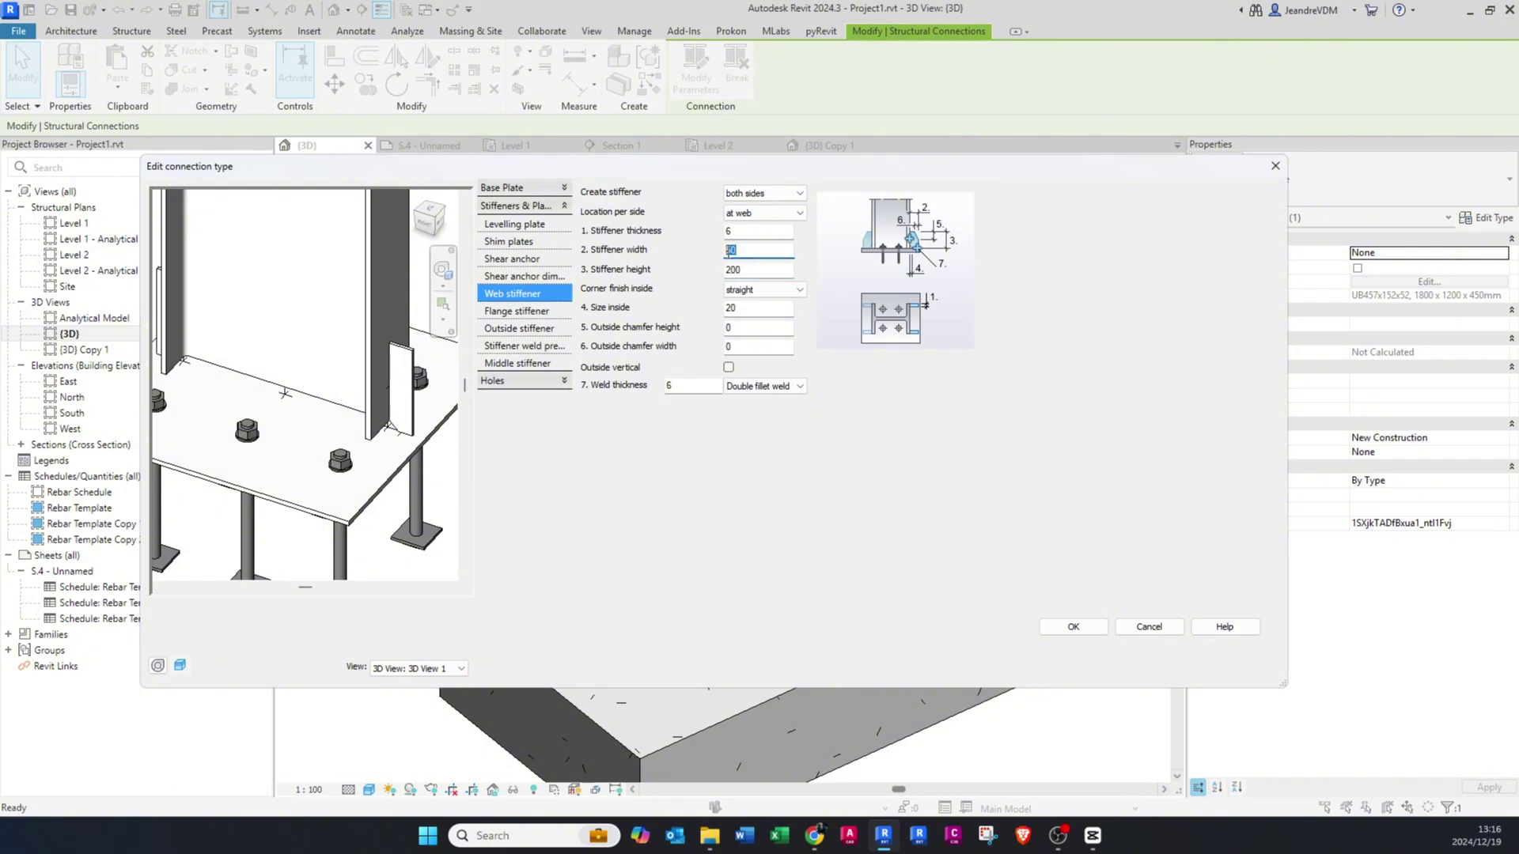
text(80)
key(Return)
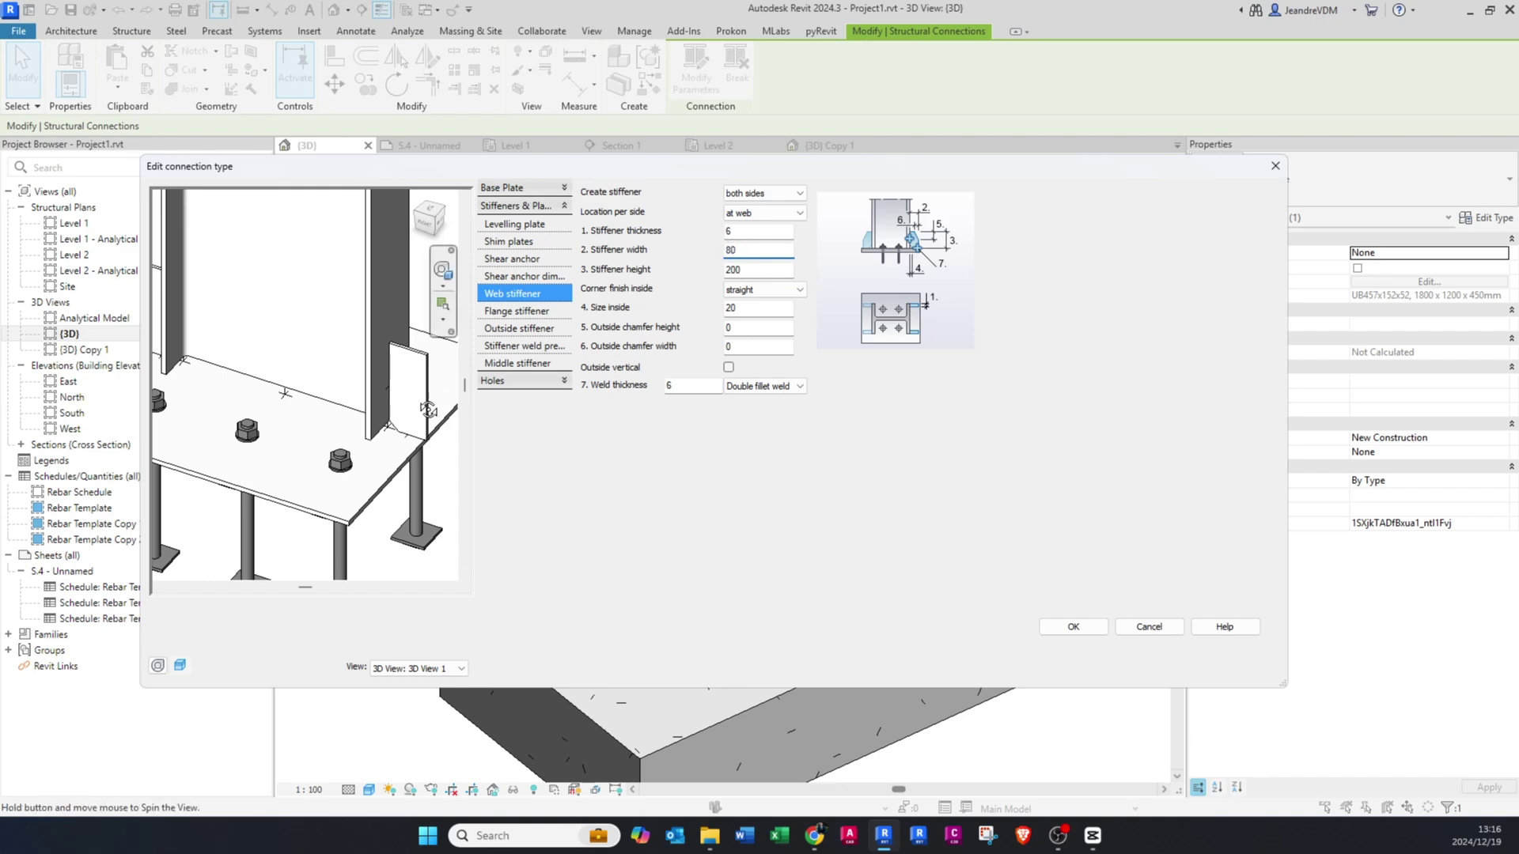
click(731, 234)
key(Return)
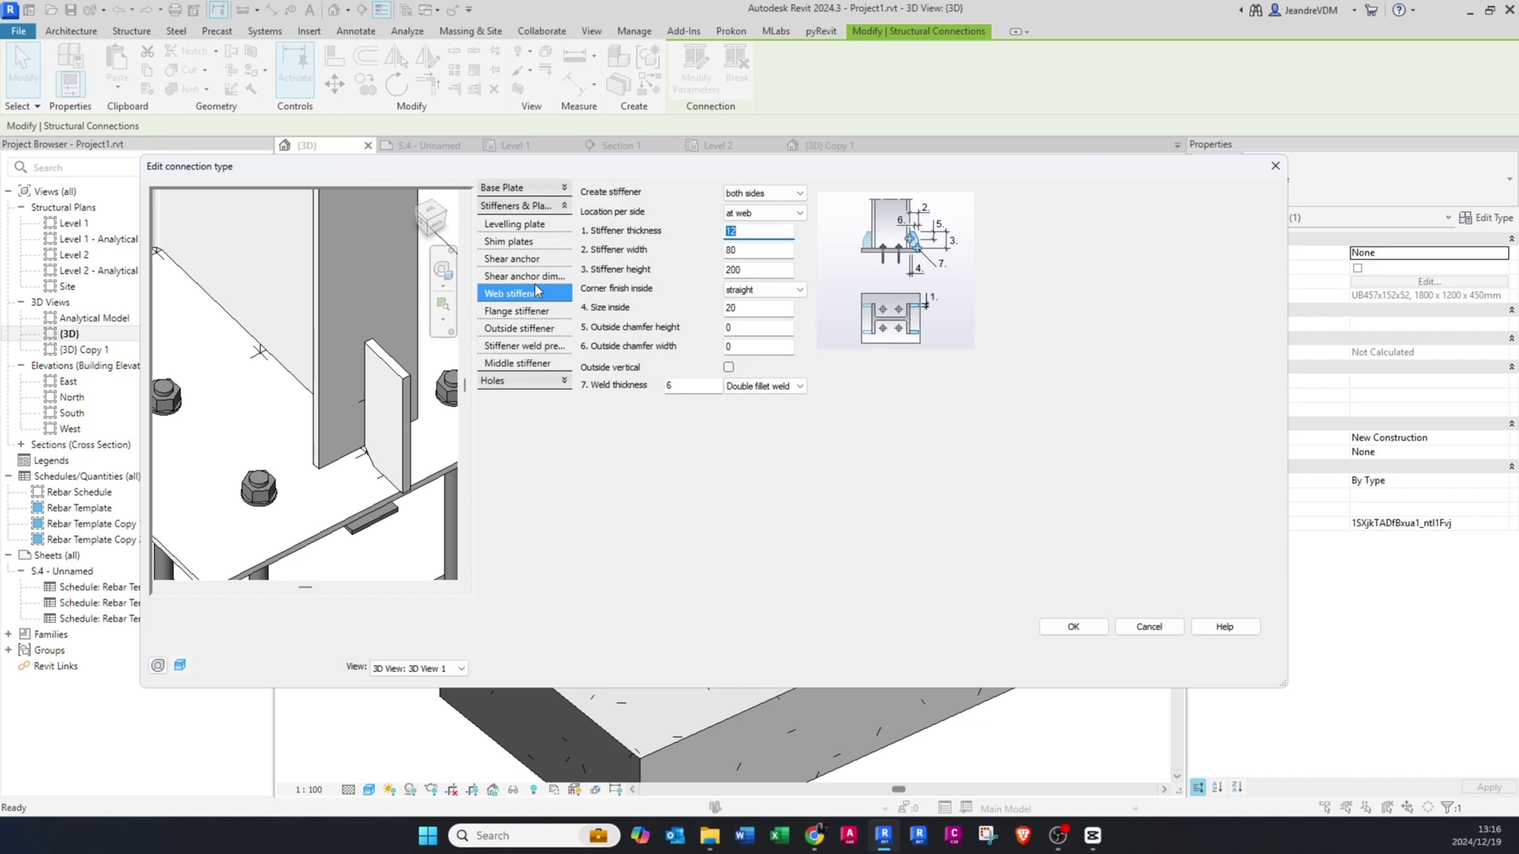
Remove the web stiffeners by setting their creation option to none.
click(763, 193)
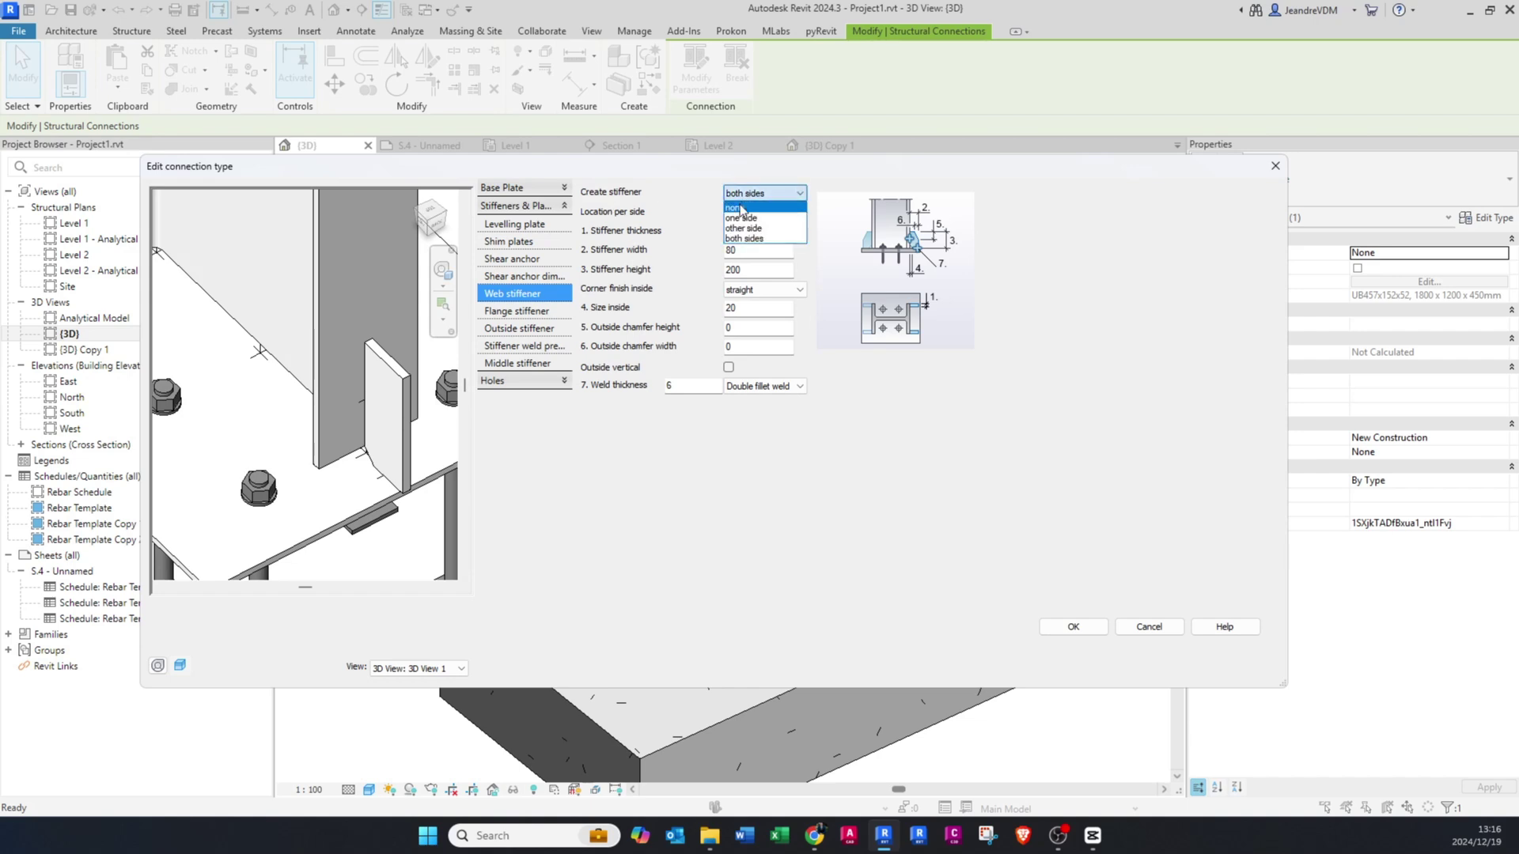
click(740, 223)
scroll(304, 387, down, 4)
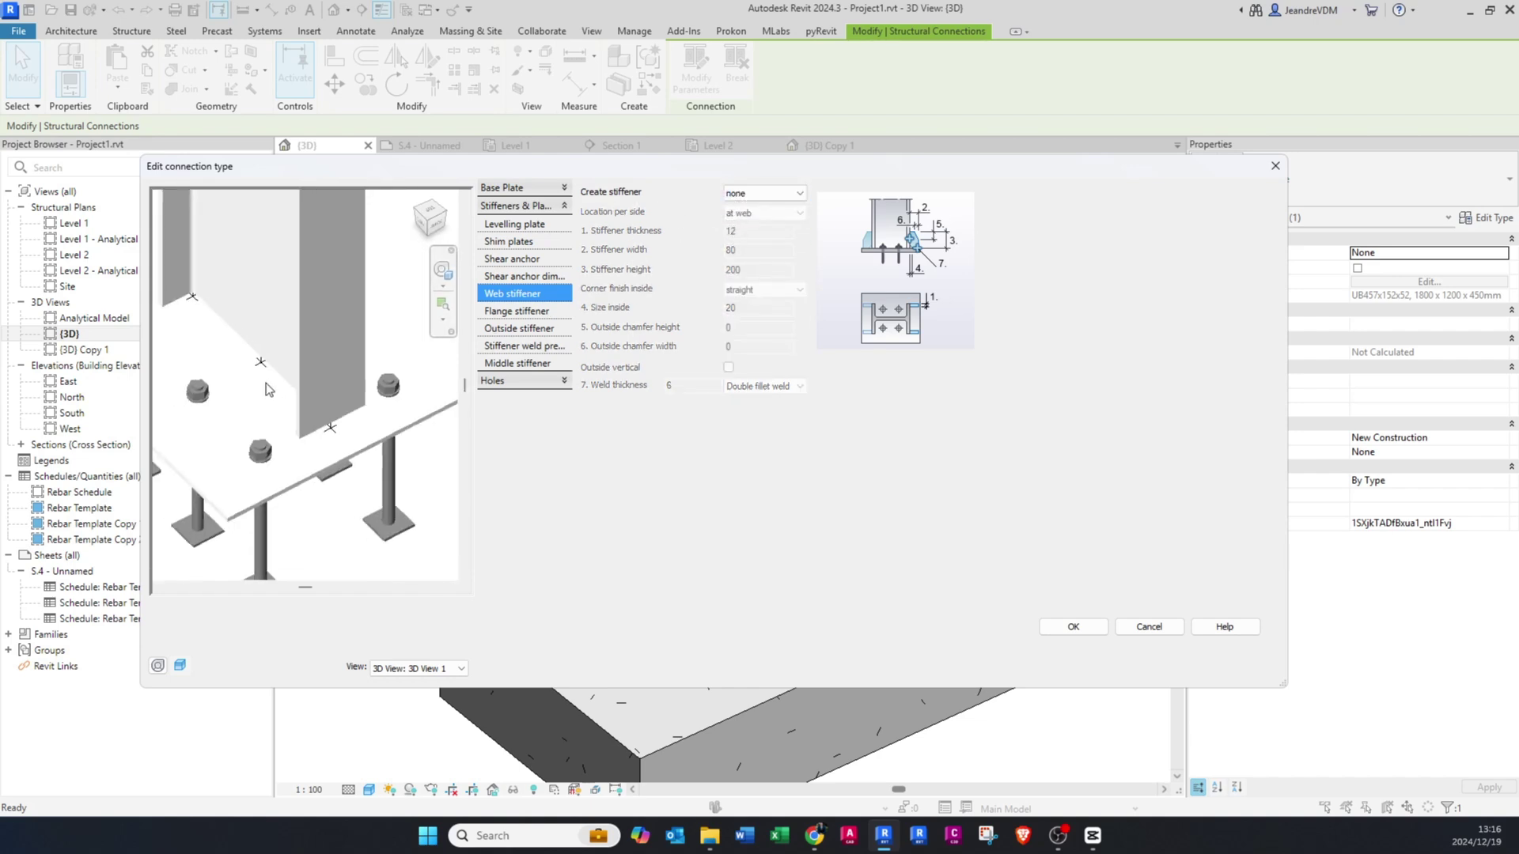
Try flange stiffeners on both sides of the column and set their creation back to none.
click(498, 313)
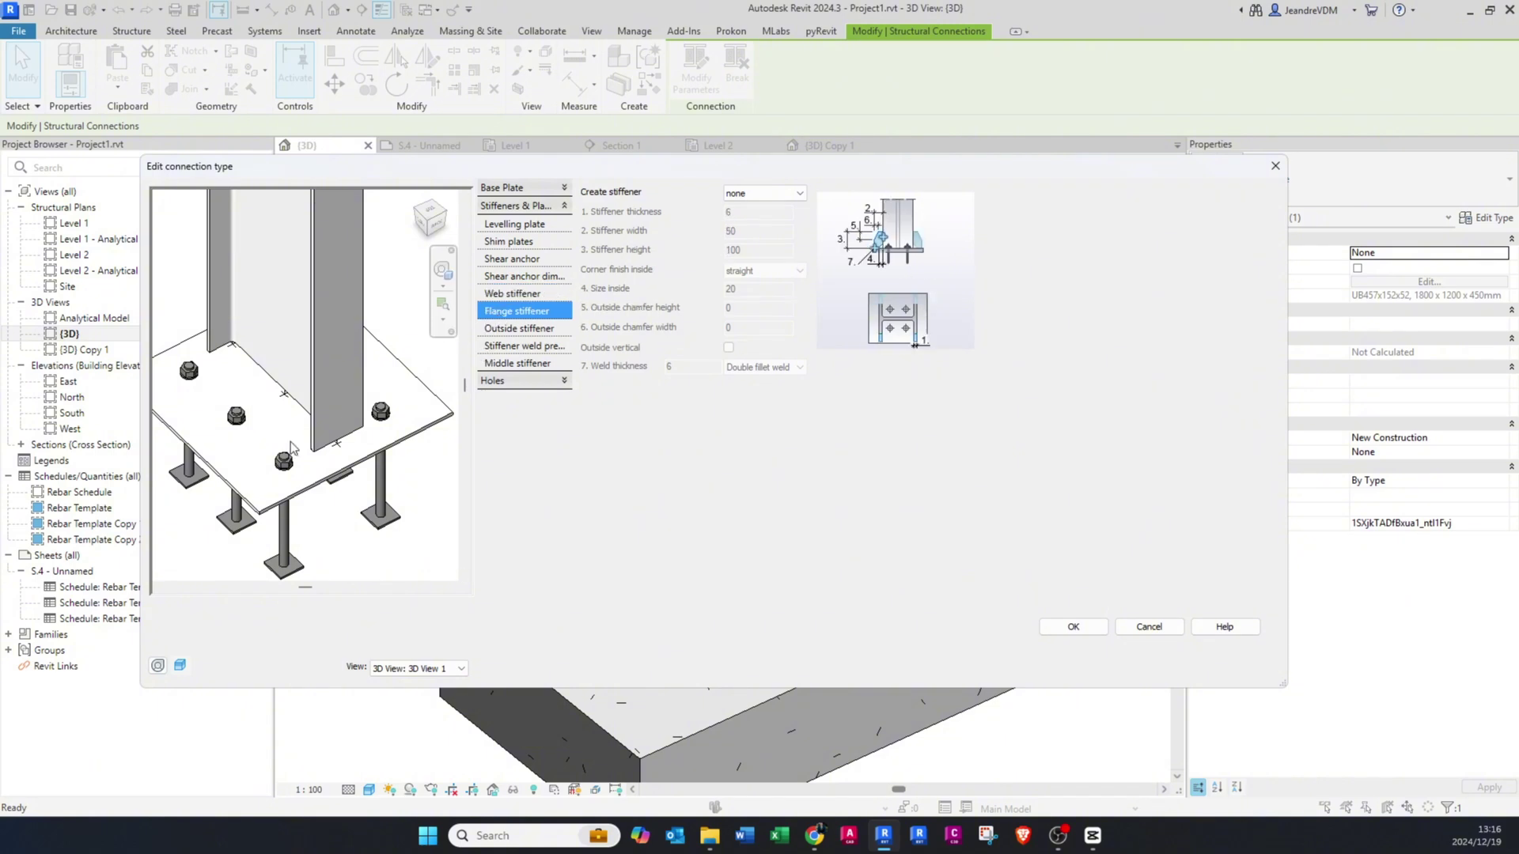
click(764, 193)
click(747, 238)
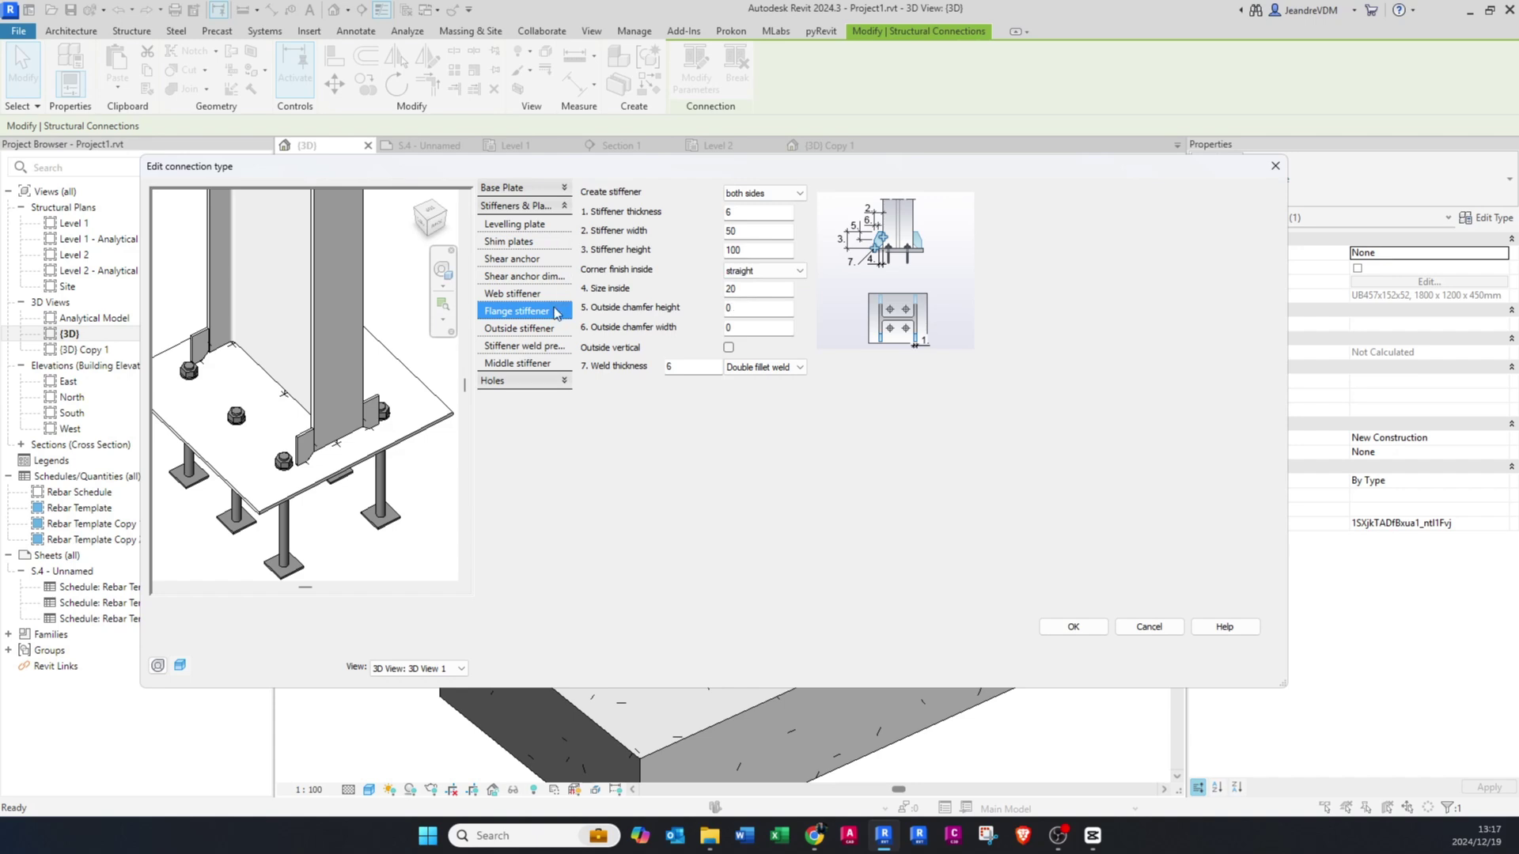
click(538, 330)
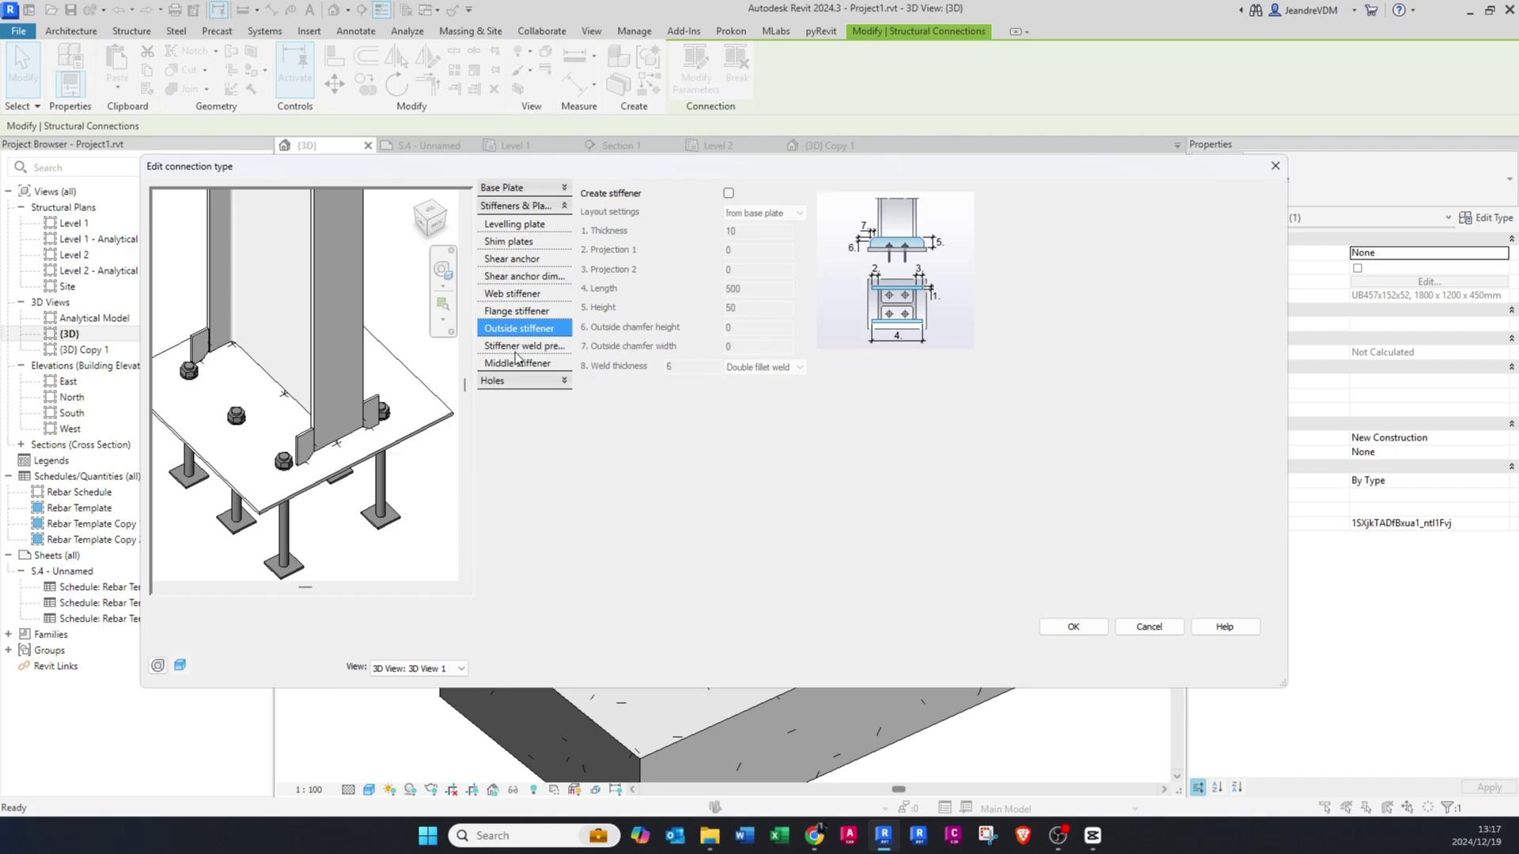
click(522, 315)
click(759, 193)
click(741, 215)
Try outside stiffeners on the base plate, inspect them in the preview, and disable them again.
click(522, 328)
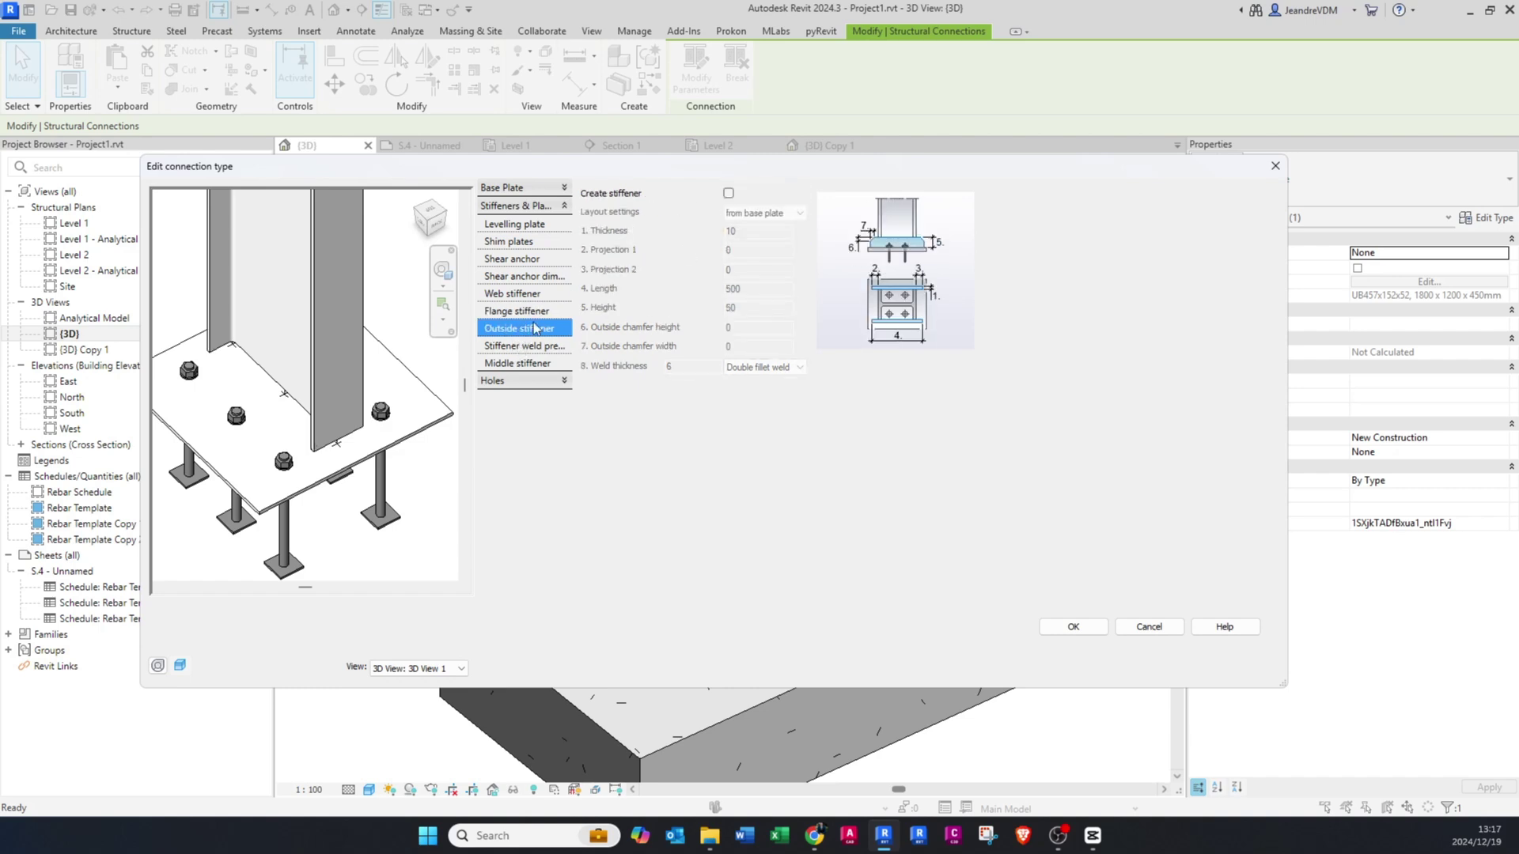
click(729, 193)
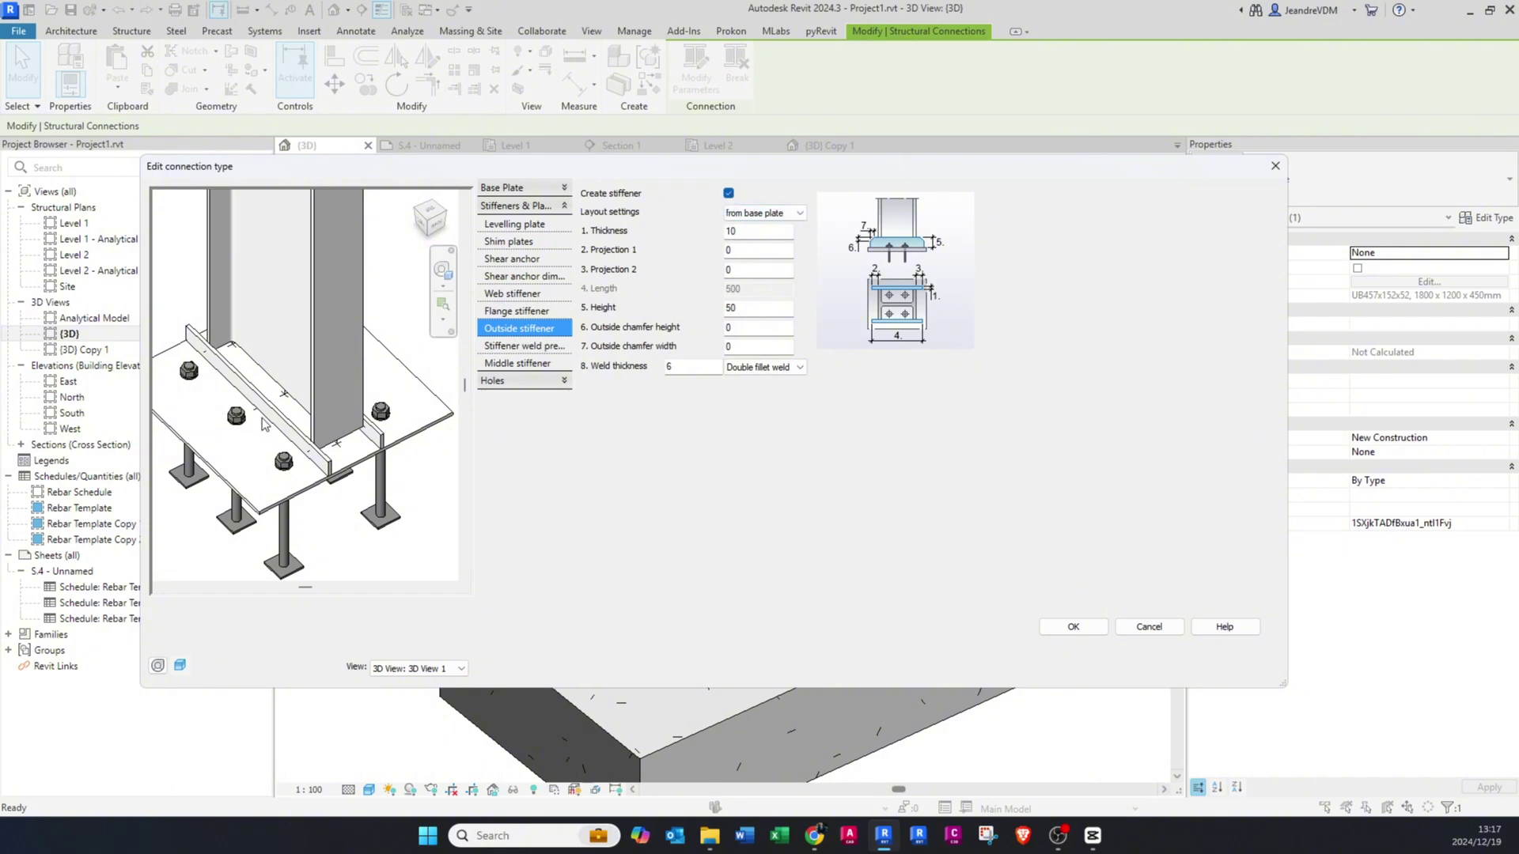
drag(304, 424, 320, 475)
drag(282, 408, 309, 435)
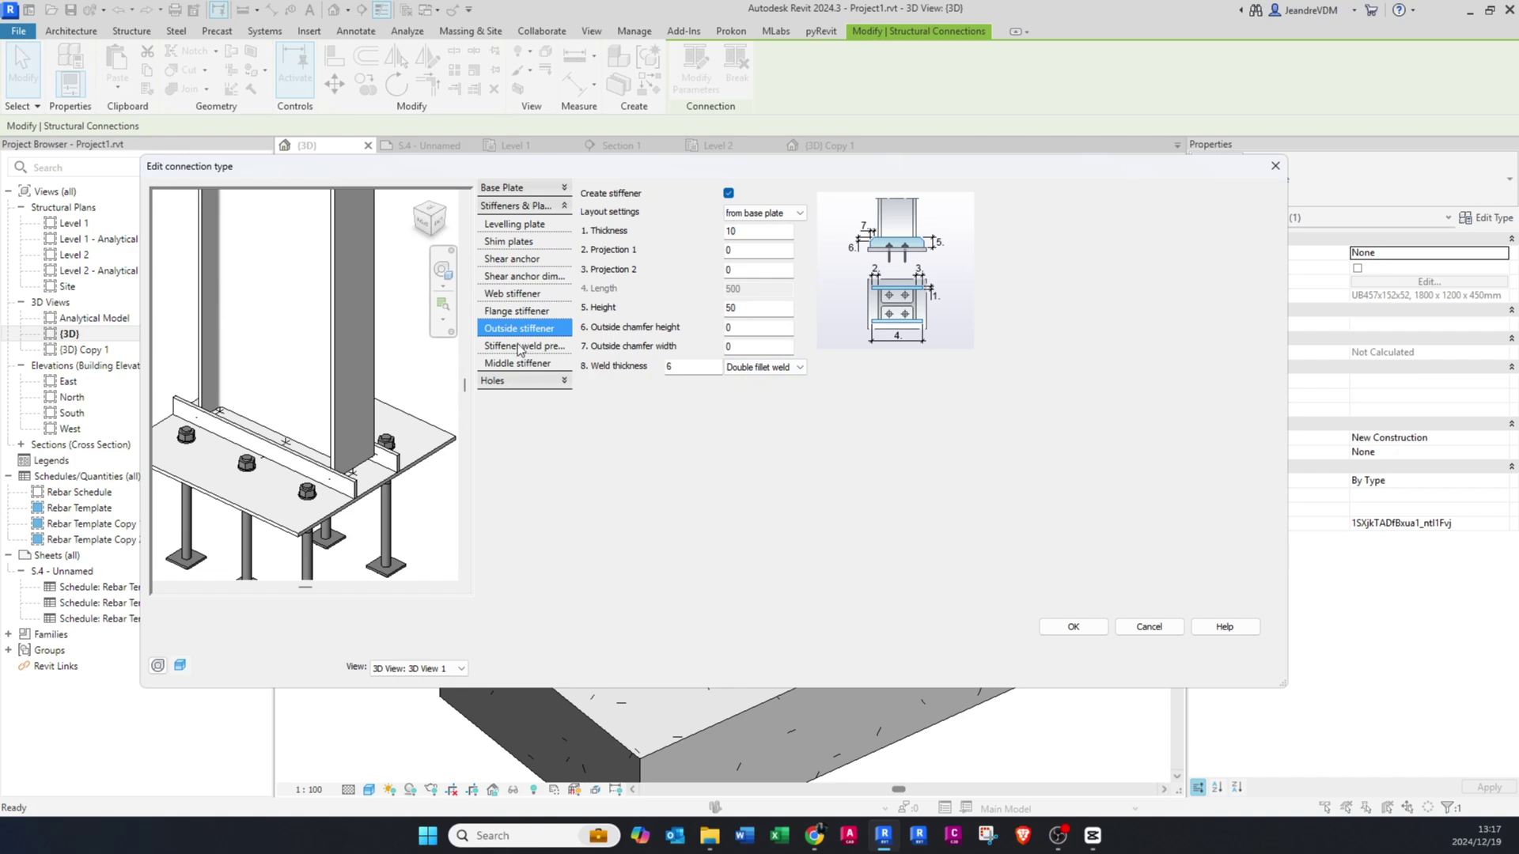
click(729, 193)
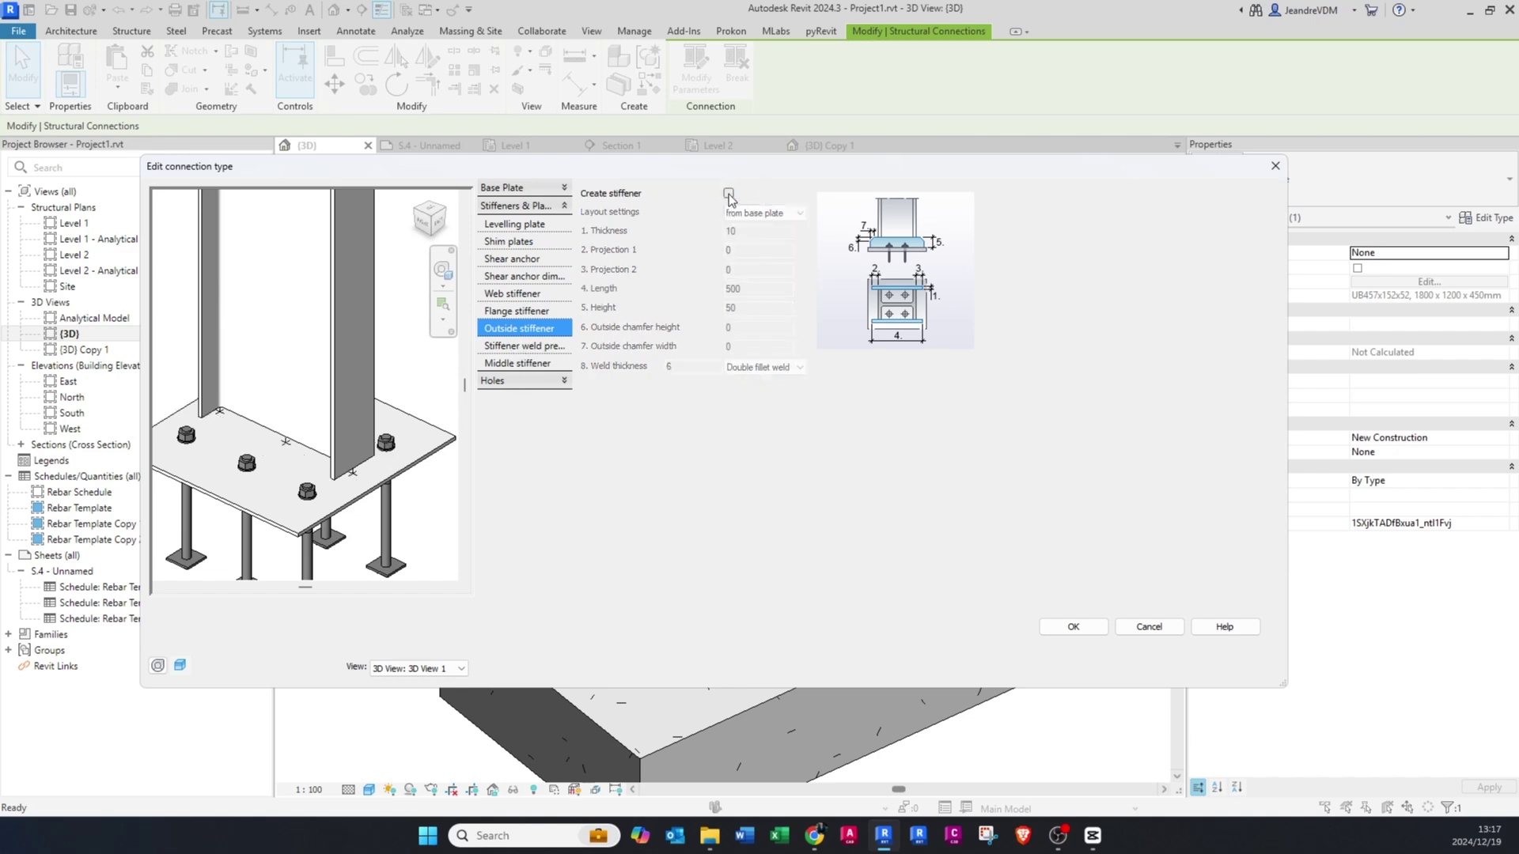
Review the galvanising hole, grout hole and punch mark settings, and accept the base plate connection parameters and type properties.
click(564, 382)
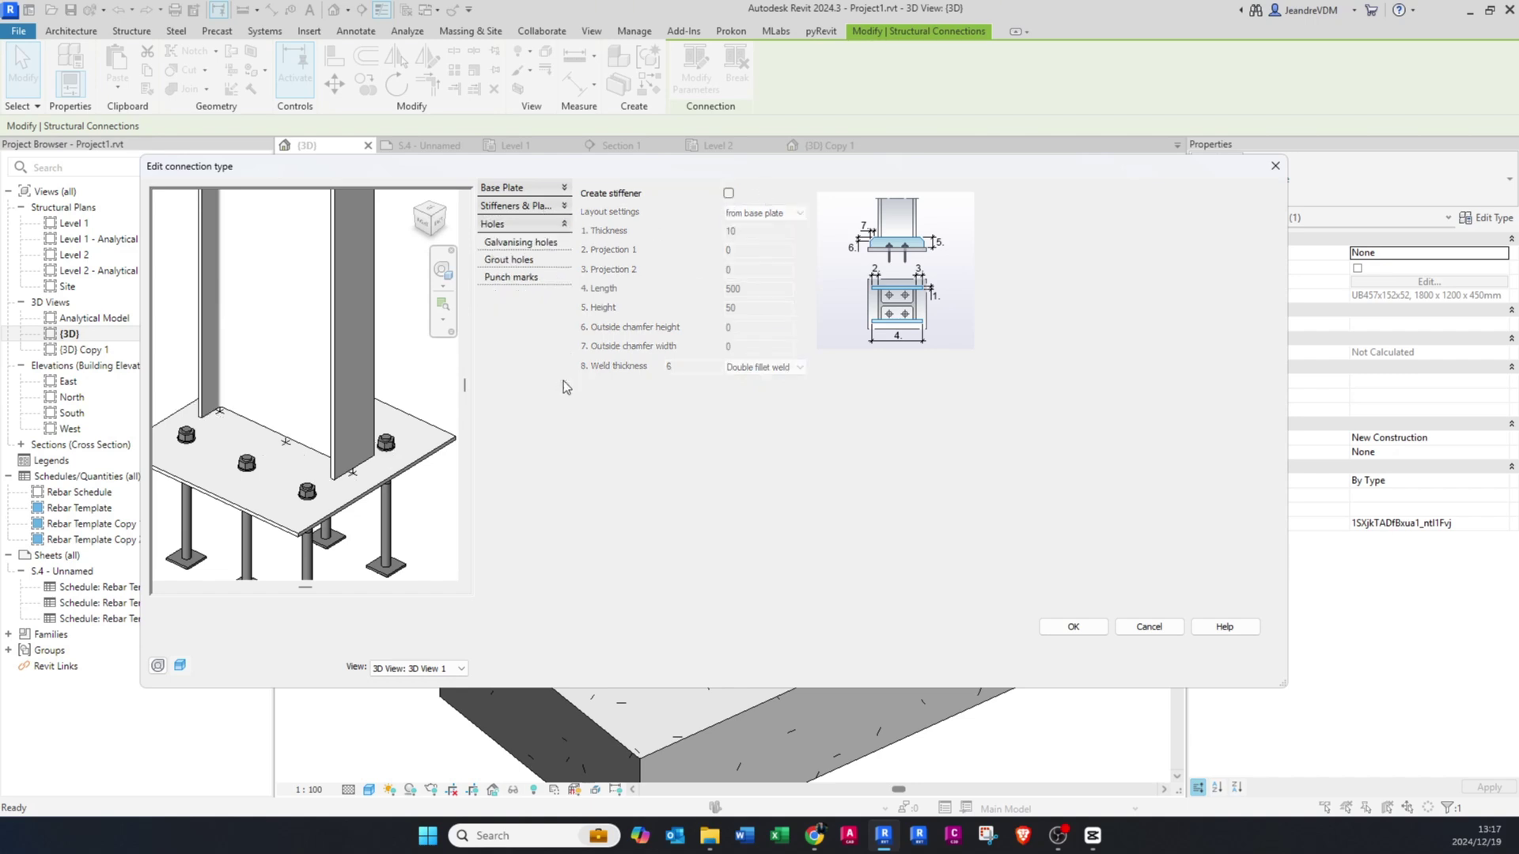
click(514, 243)
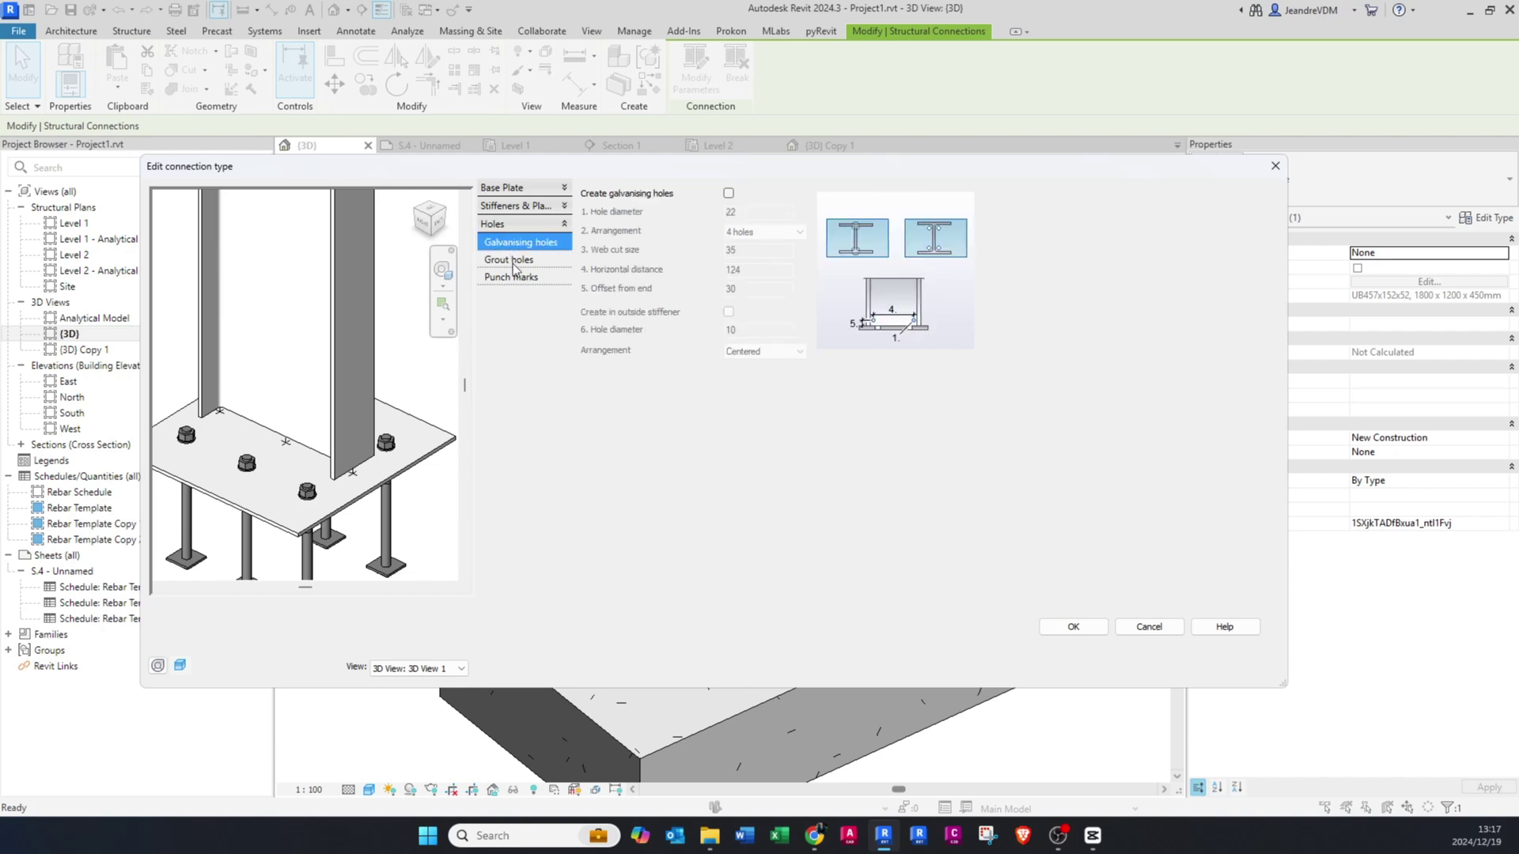
click(514, 261)
click(515, 278)
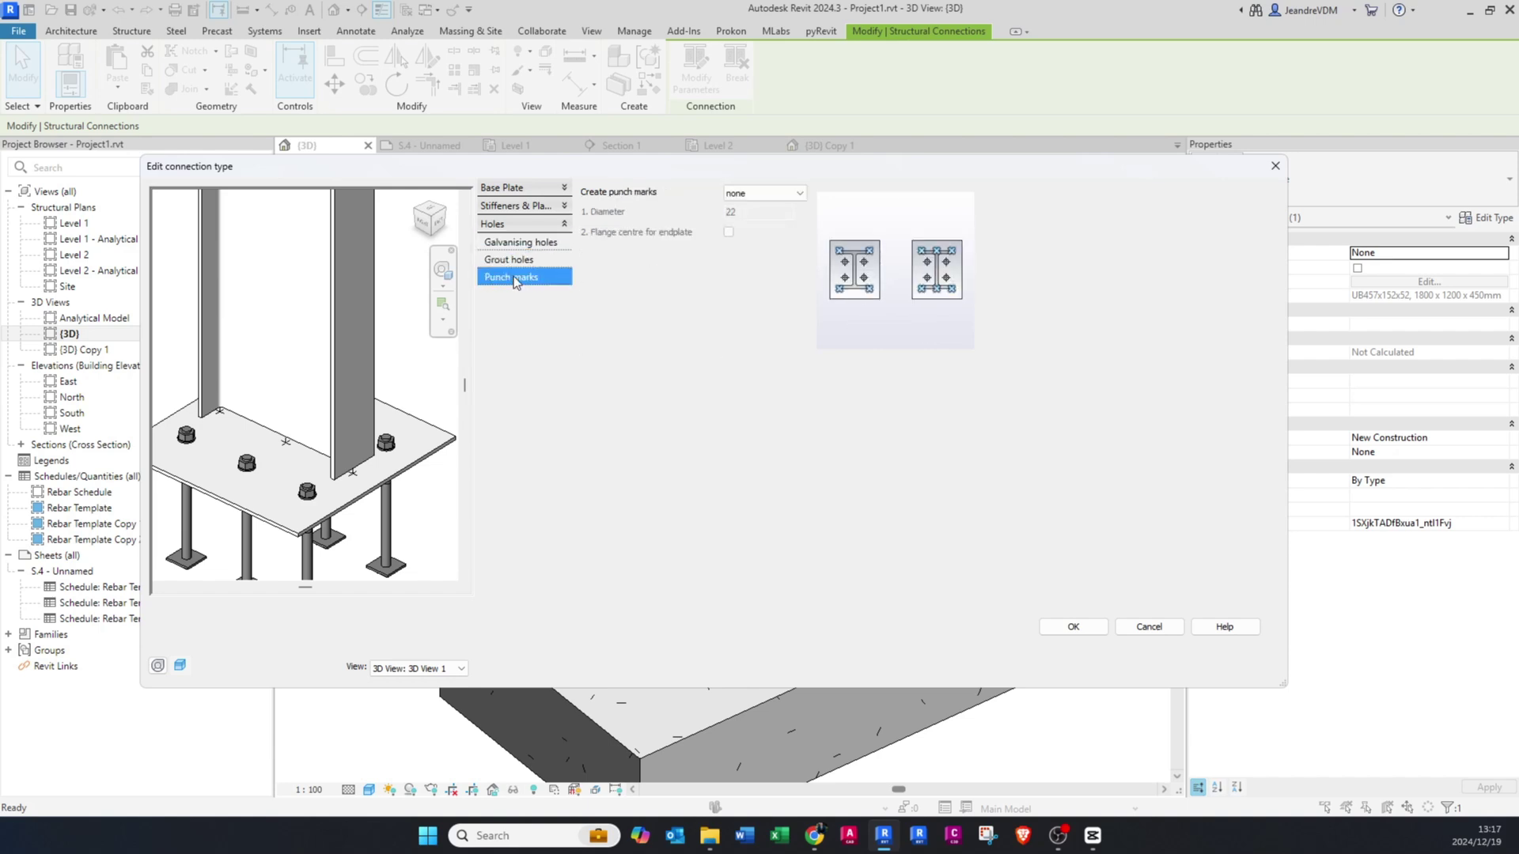
click(1073, 629)
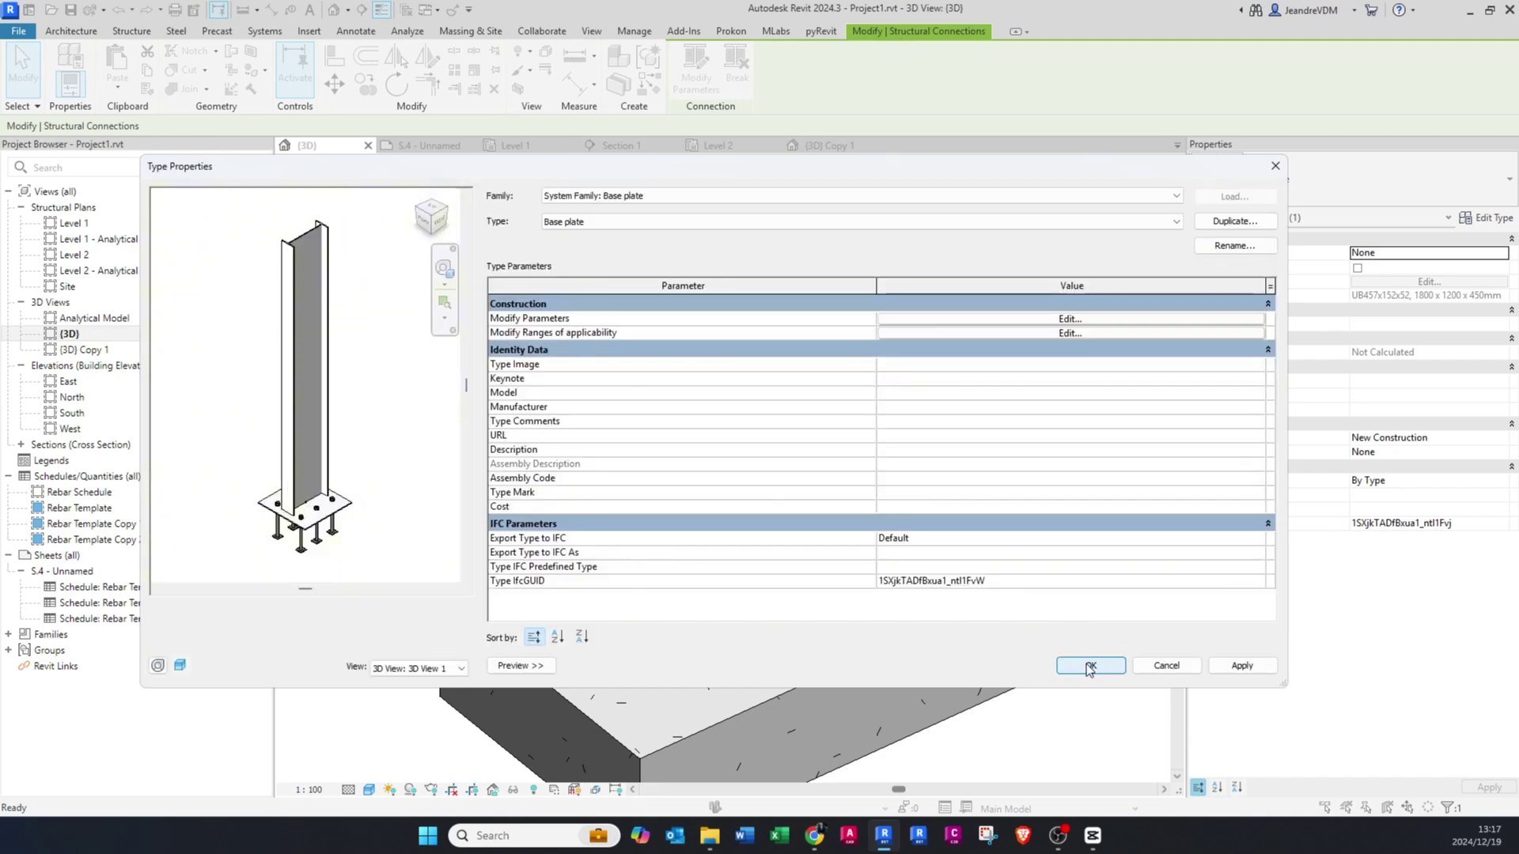
click(1090, 666)
key(Escape)
Examine the base plate and its embedded anchors on the foundation from several angles.
mouse_move(755, 669)
shift+middle_down()
mouse_move(783, 659)
mouse_move(732, 648)
mouse_move(839, 645)
mouse_move(813, 643)
shift+middle_up()
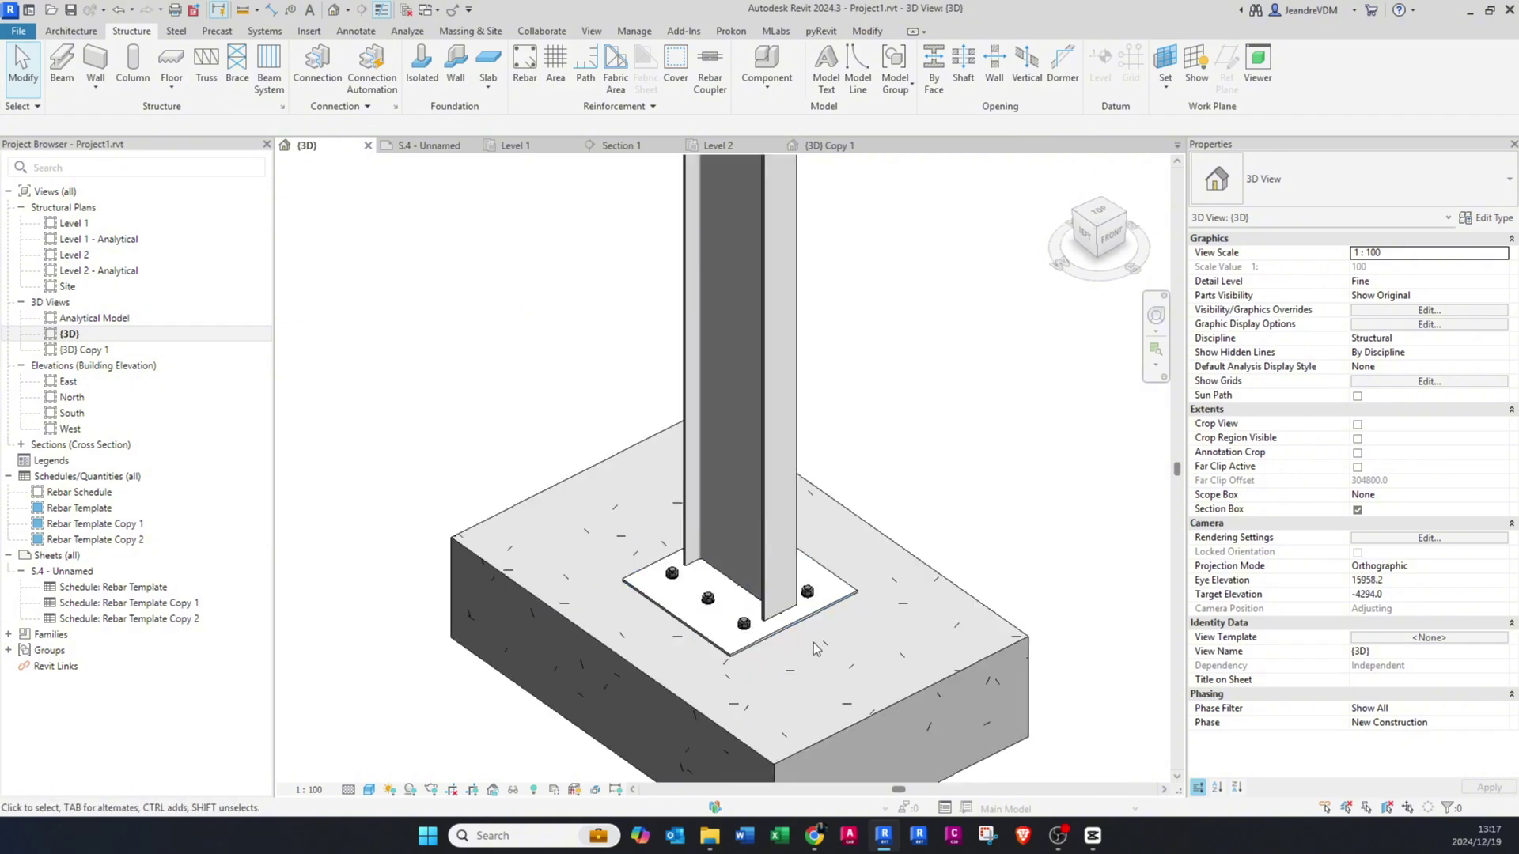
scroll(814, 642, up, 5)
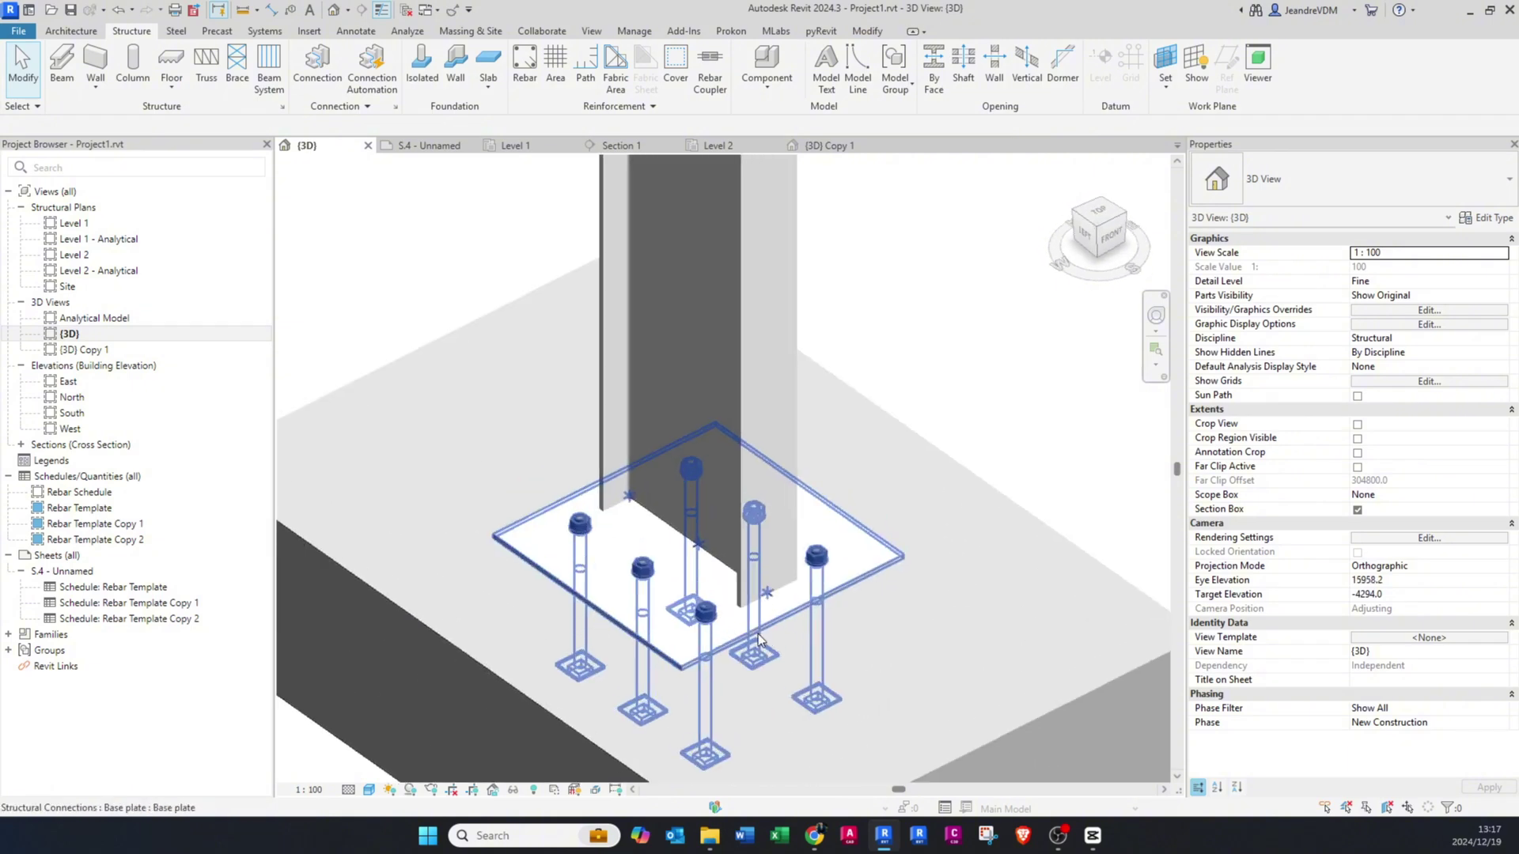
click(758, 634)
shift+middle_drag(758, 634, 753, 629)
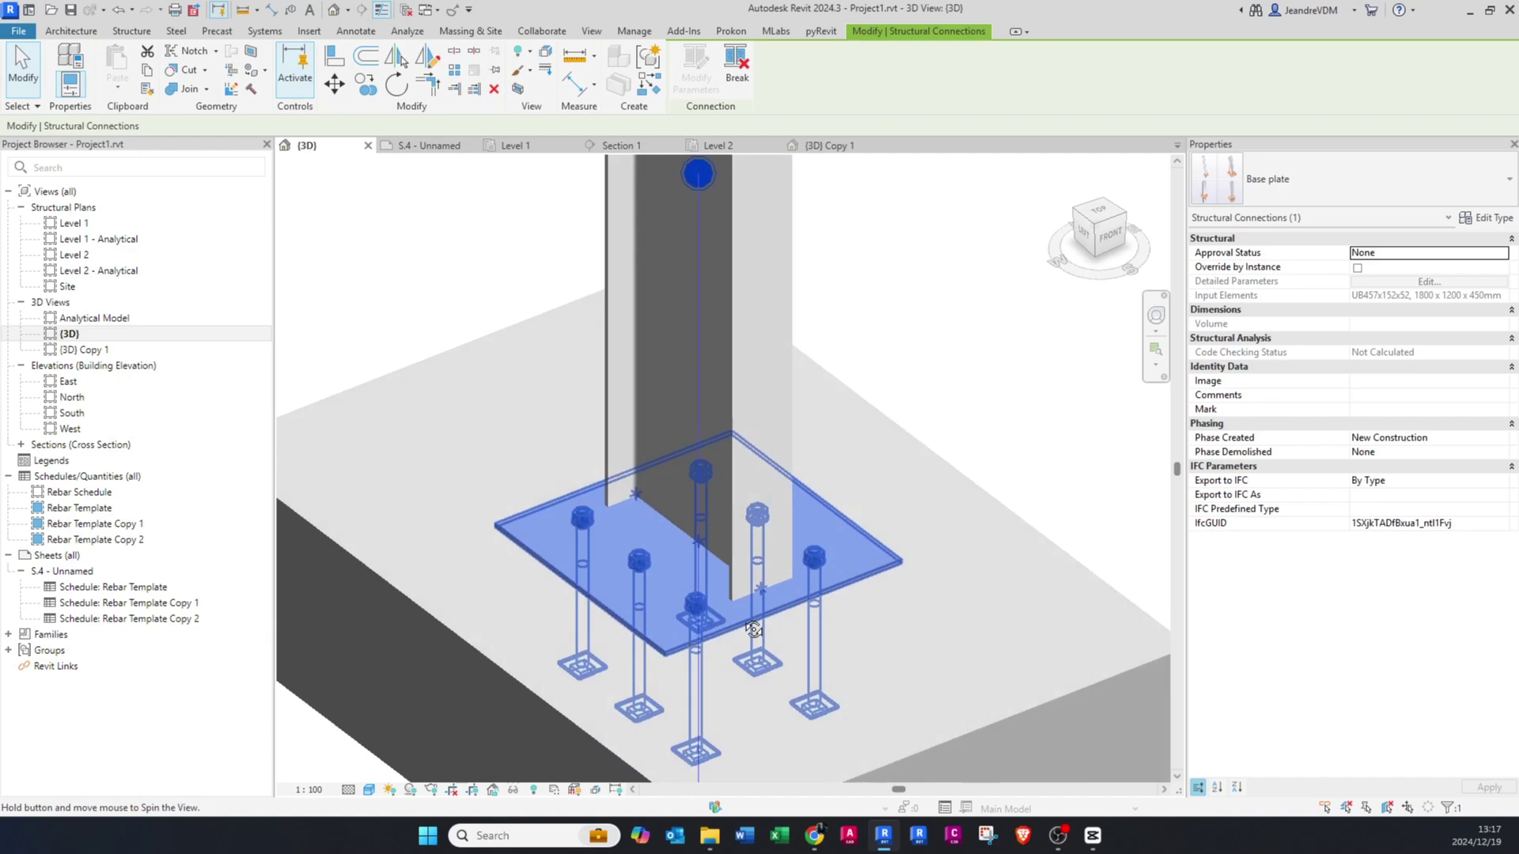
key(Escape)
scroll(623, 609, down, 6)
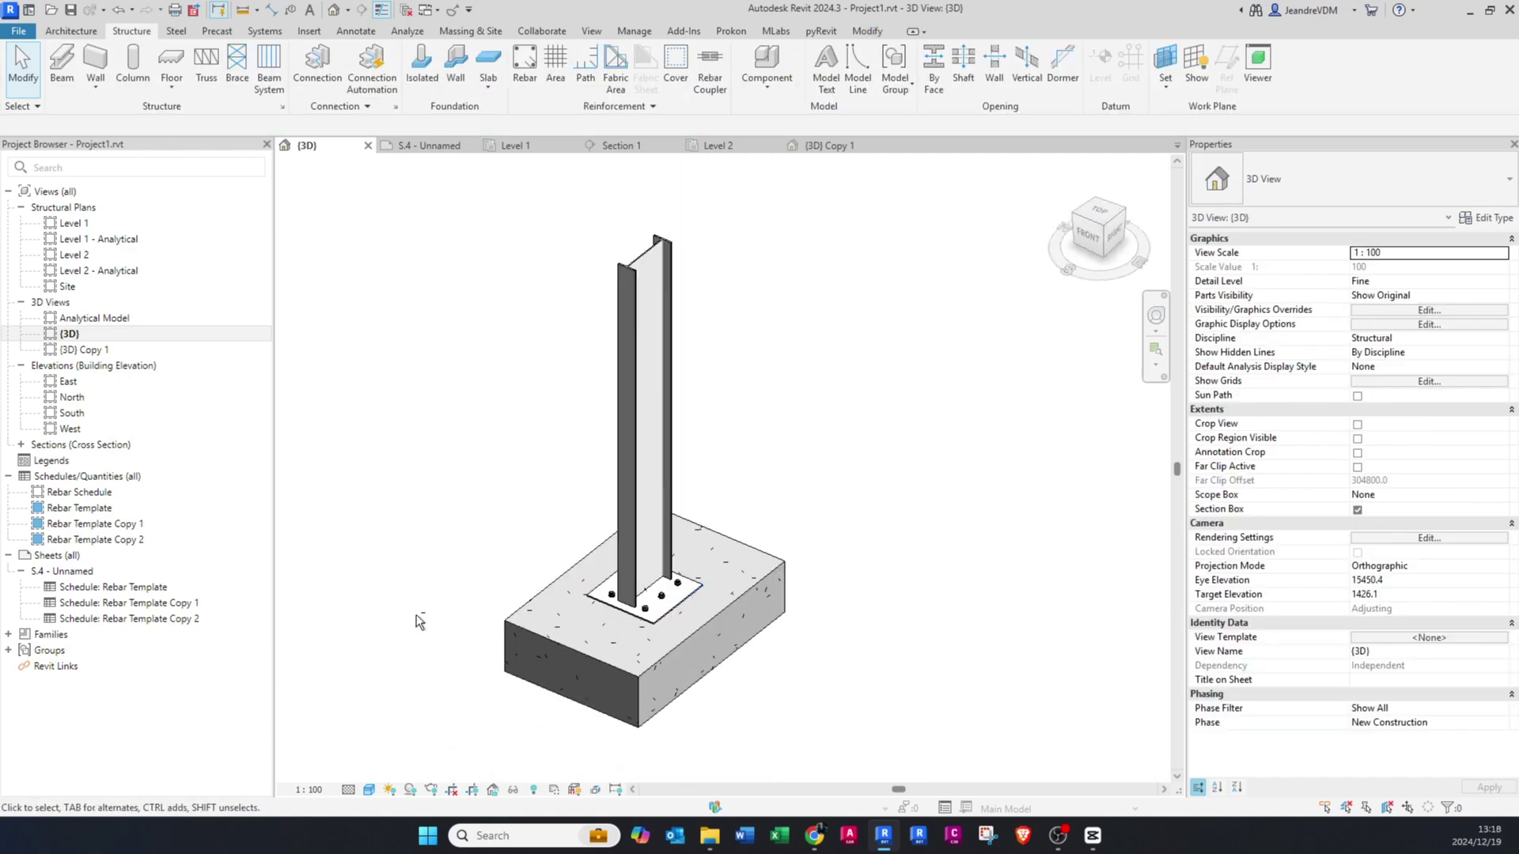
scroll(629, 625, up, 4)
shift+middle_drag(629, 626, 621, 623)
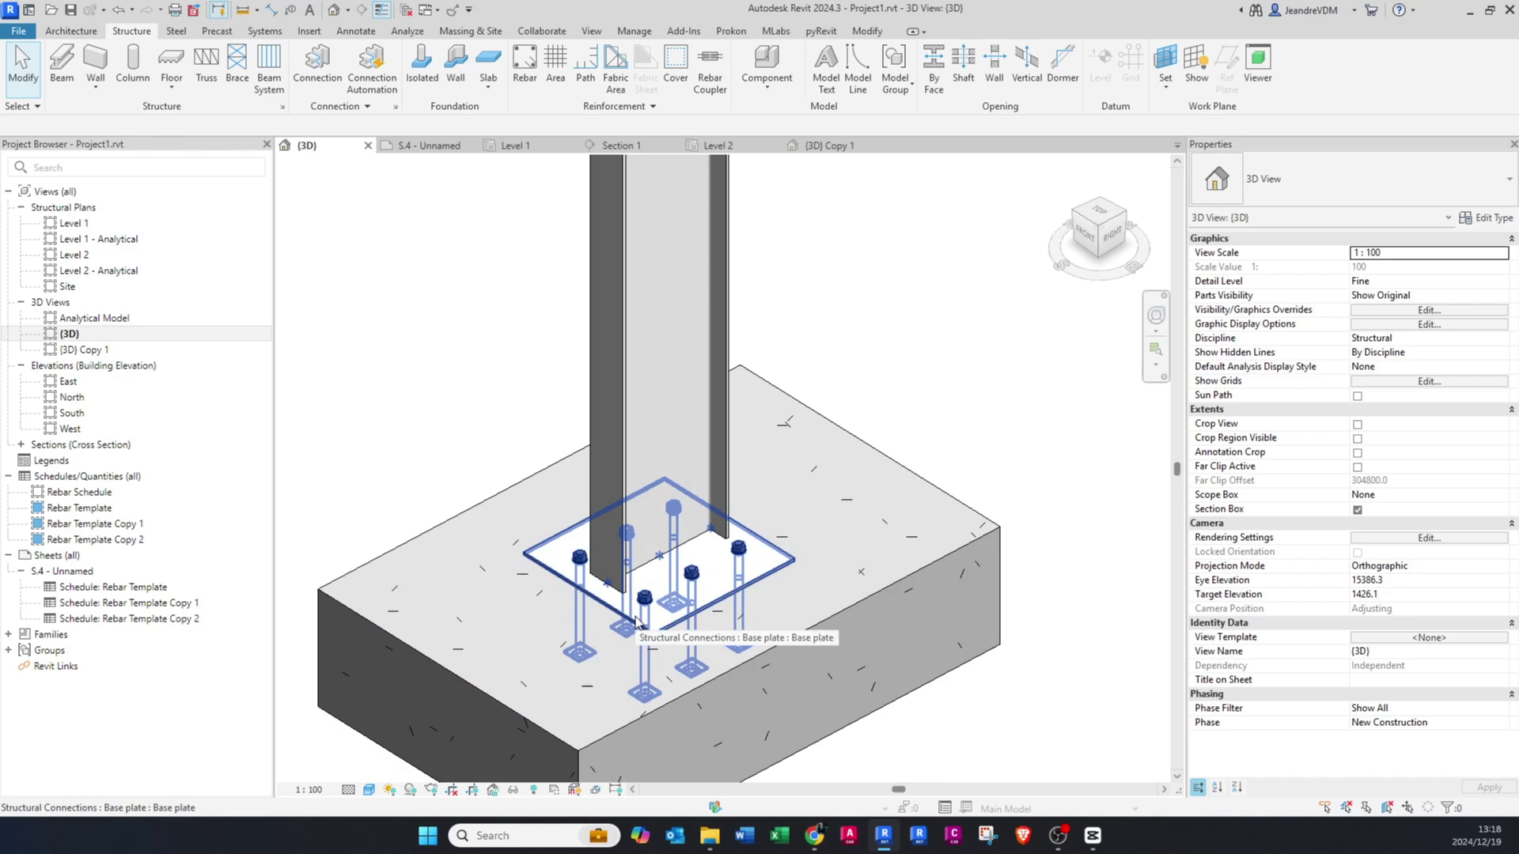
Duplicate the base plate connection type under the name Column 1.
click(635, 621)
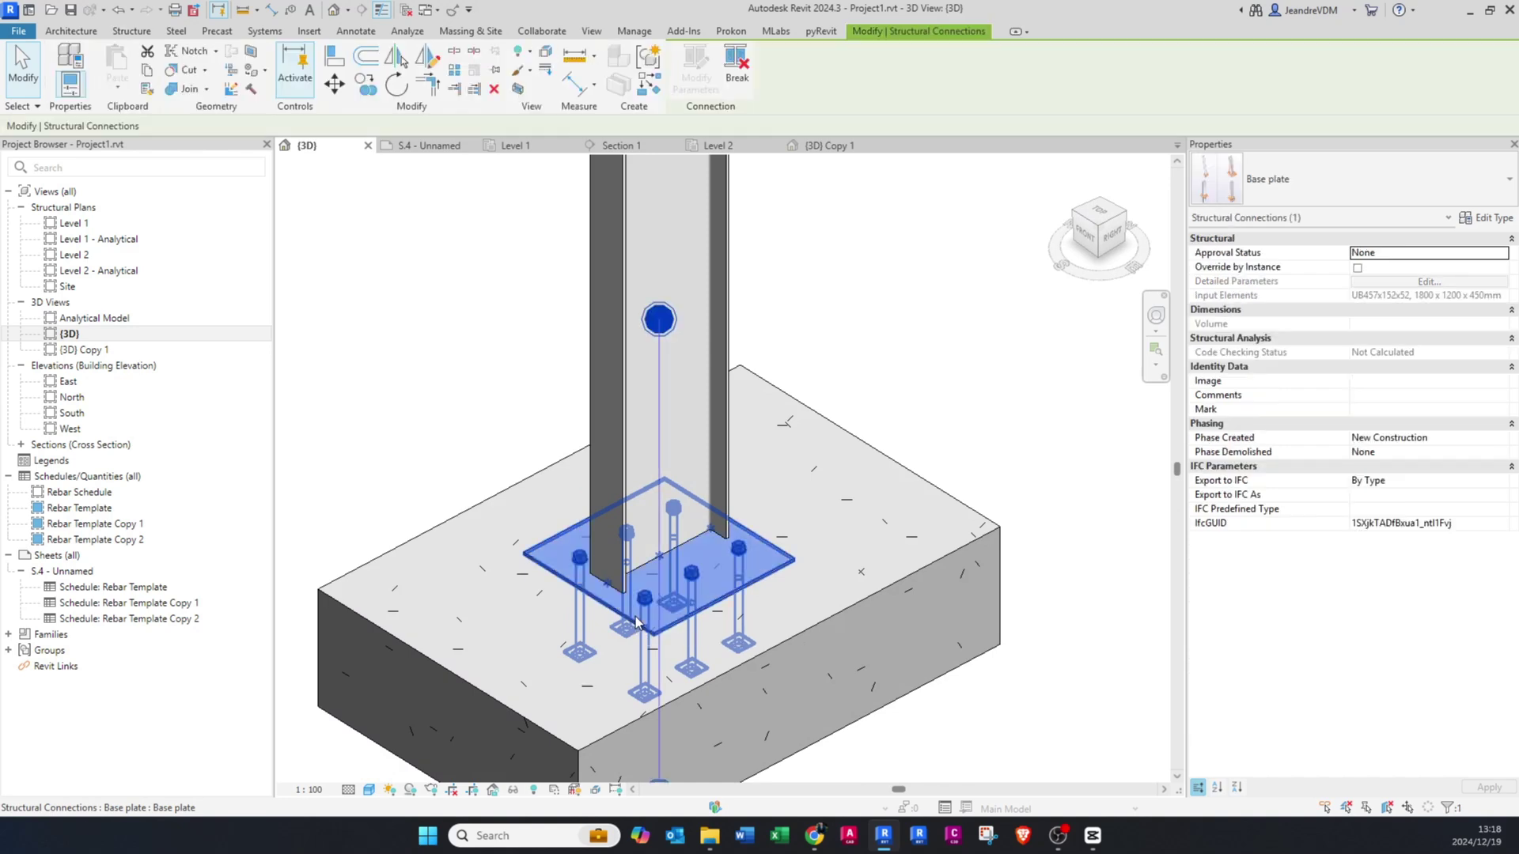
click(1311, 169)
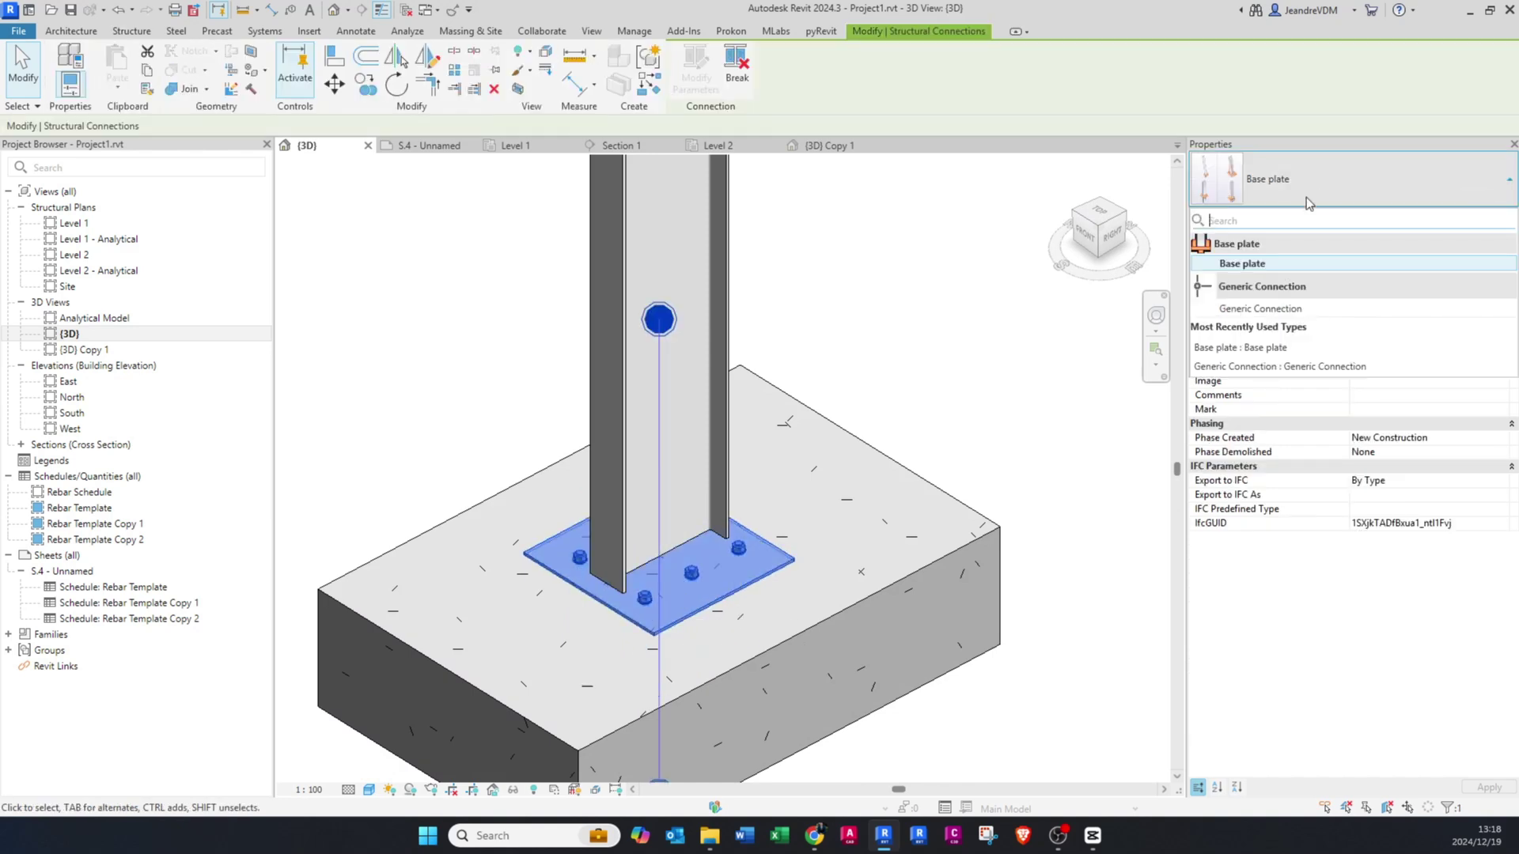
click(1248, 263)
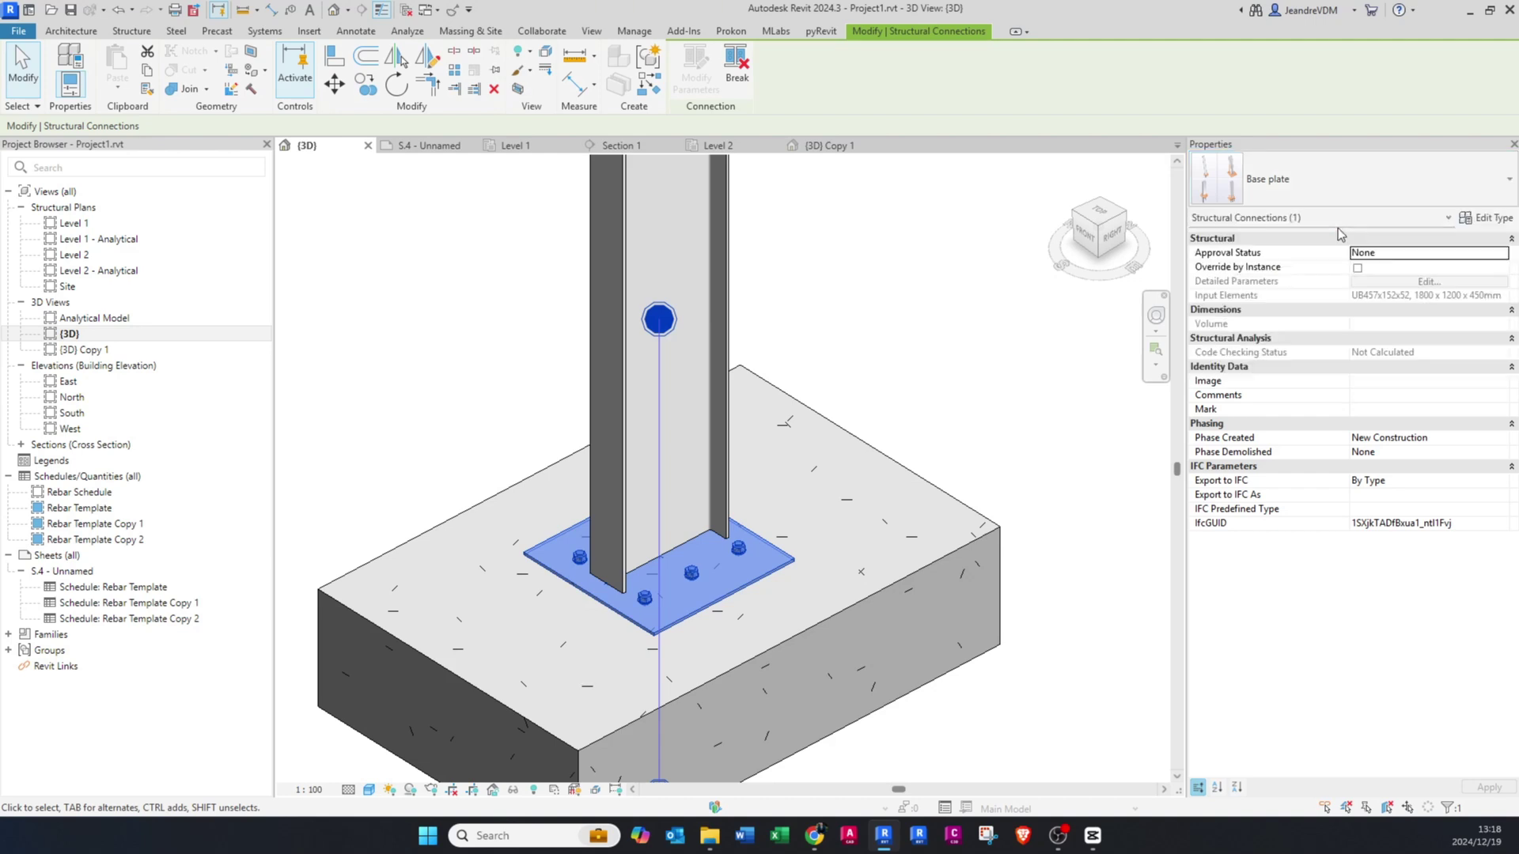
click(1487, 217)
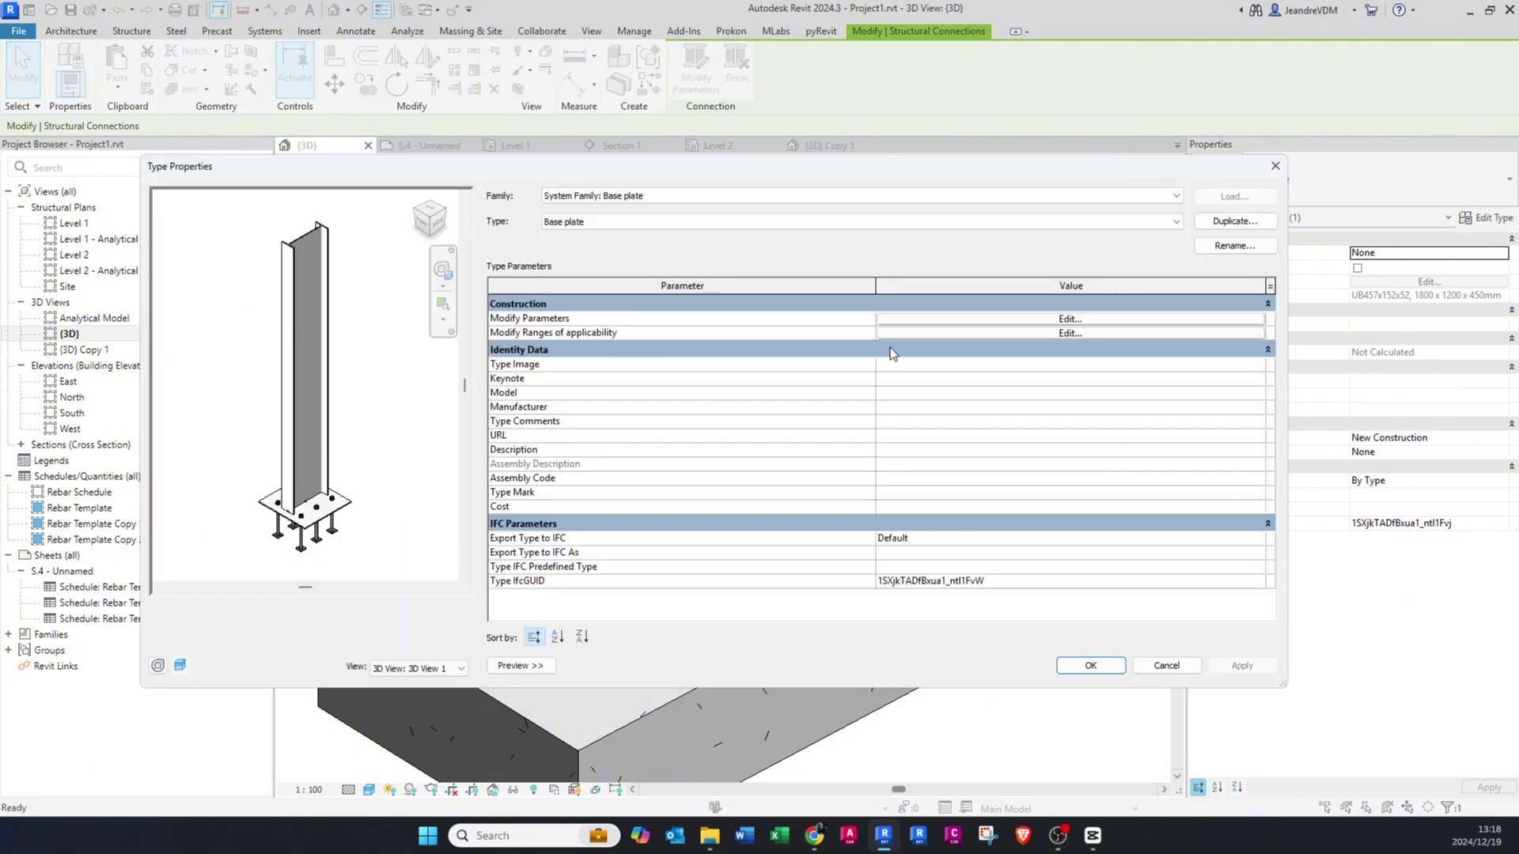
click(1238, 247)
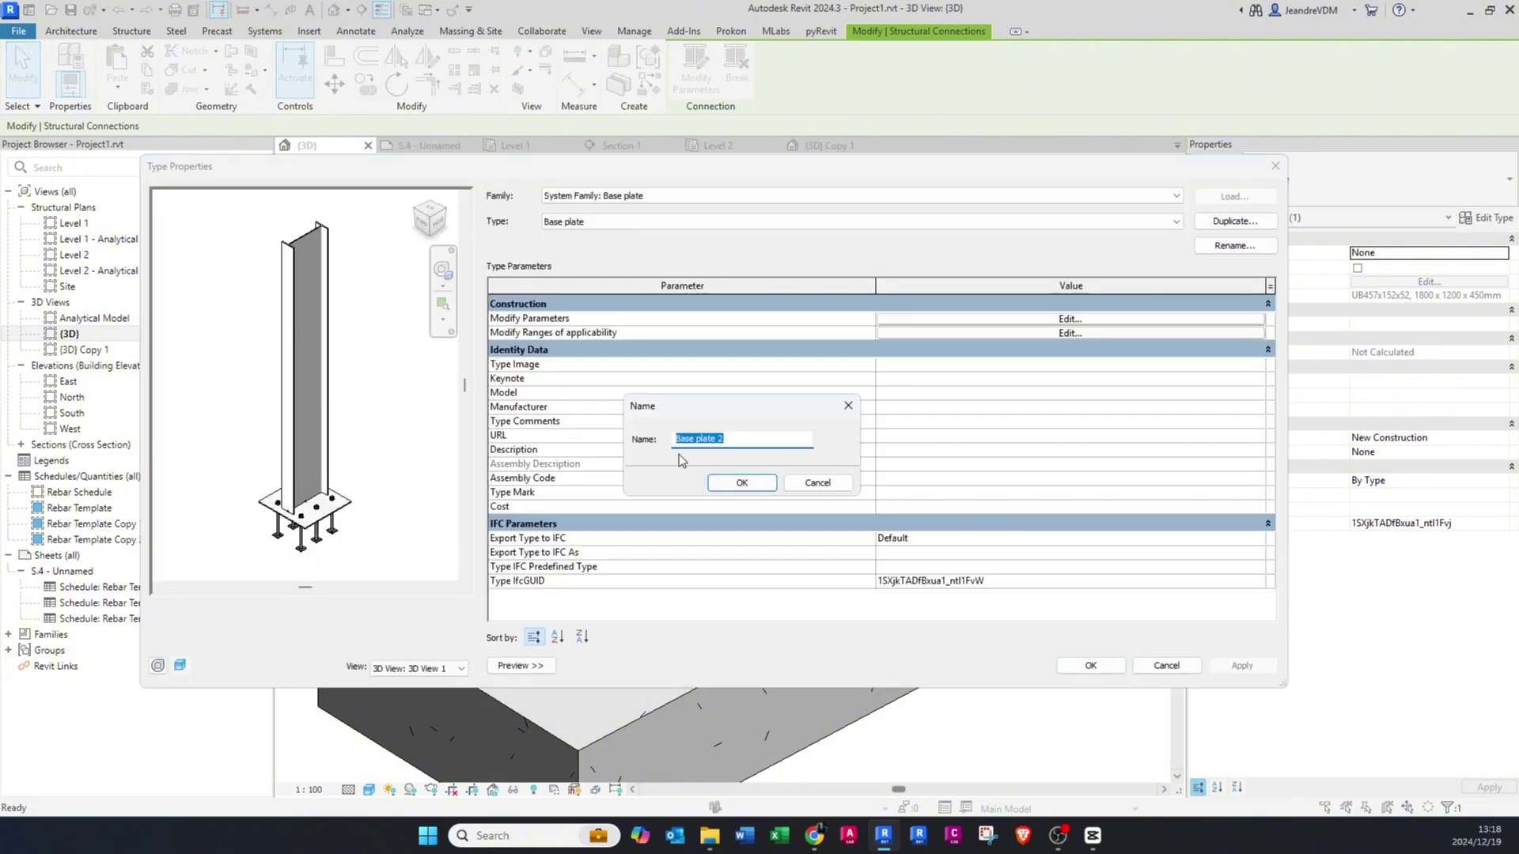
text(Column 1)
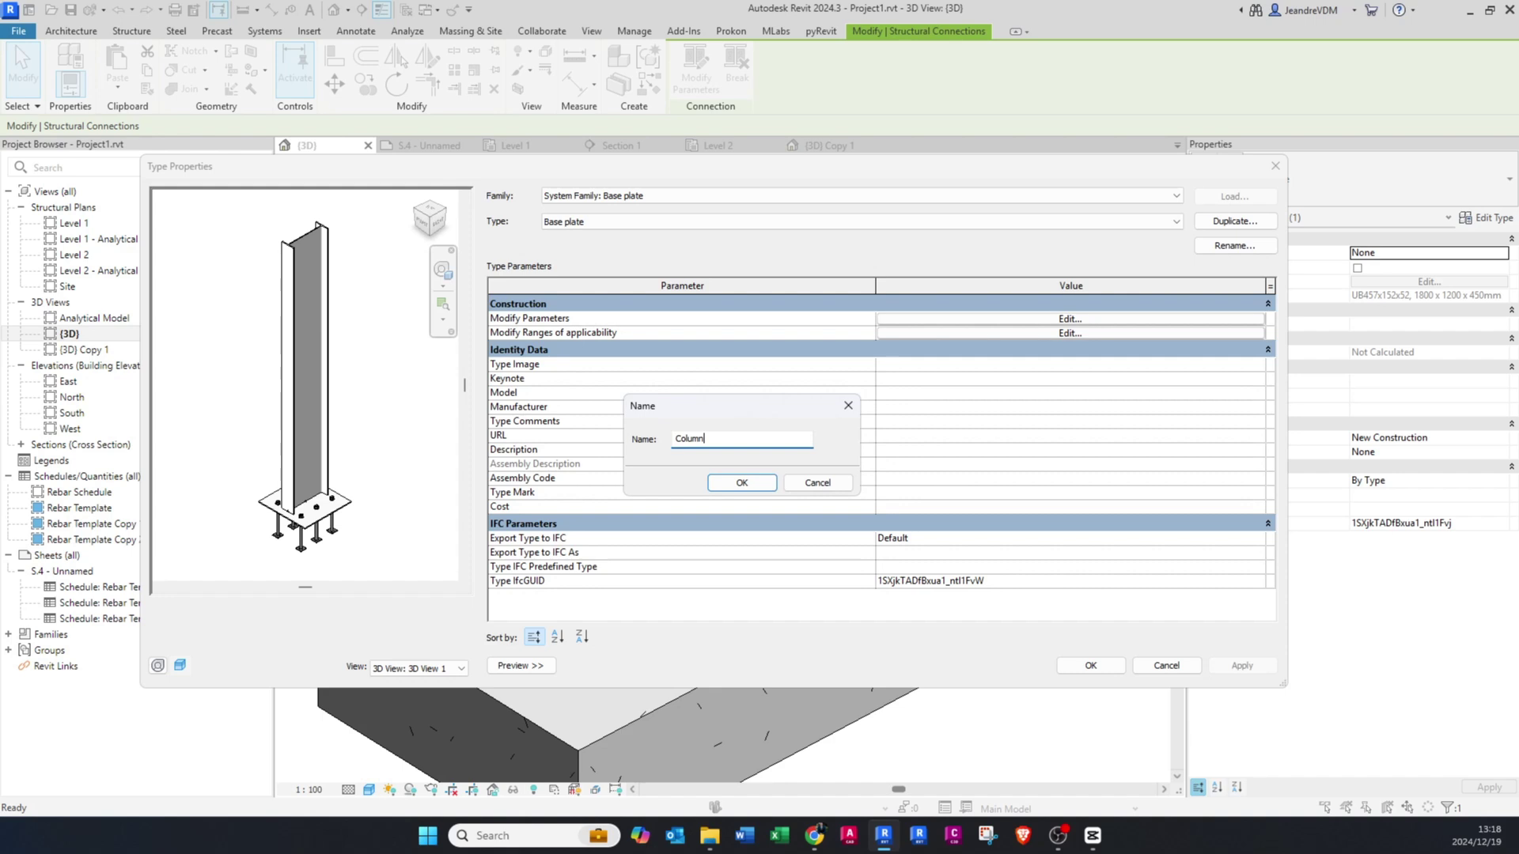
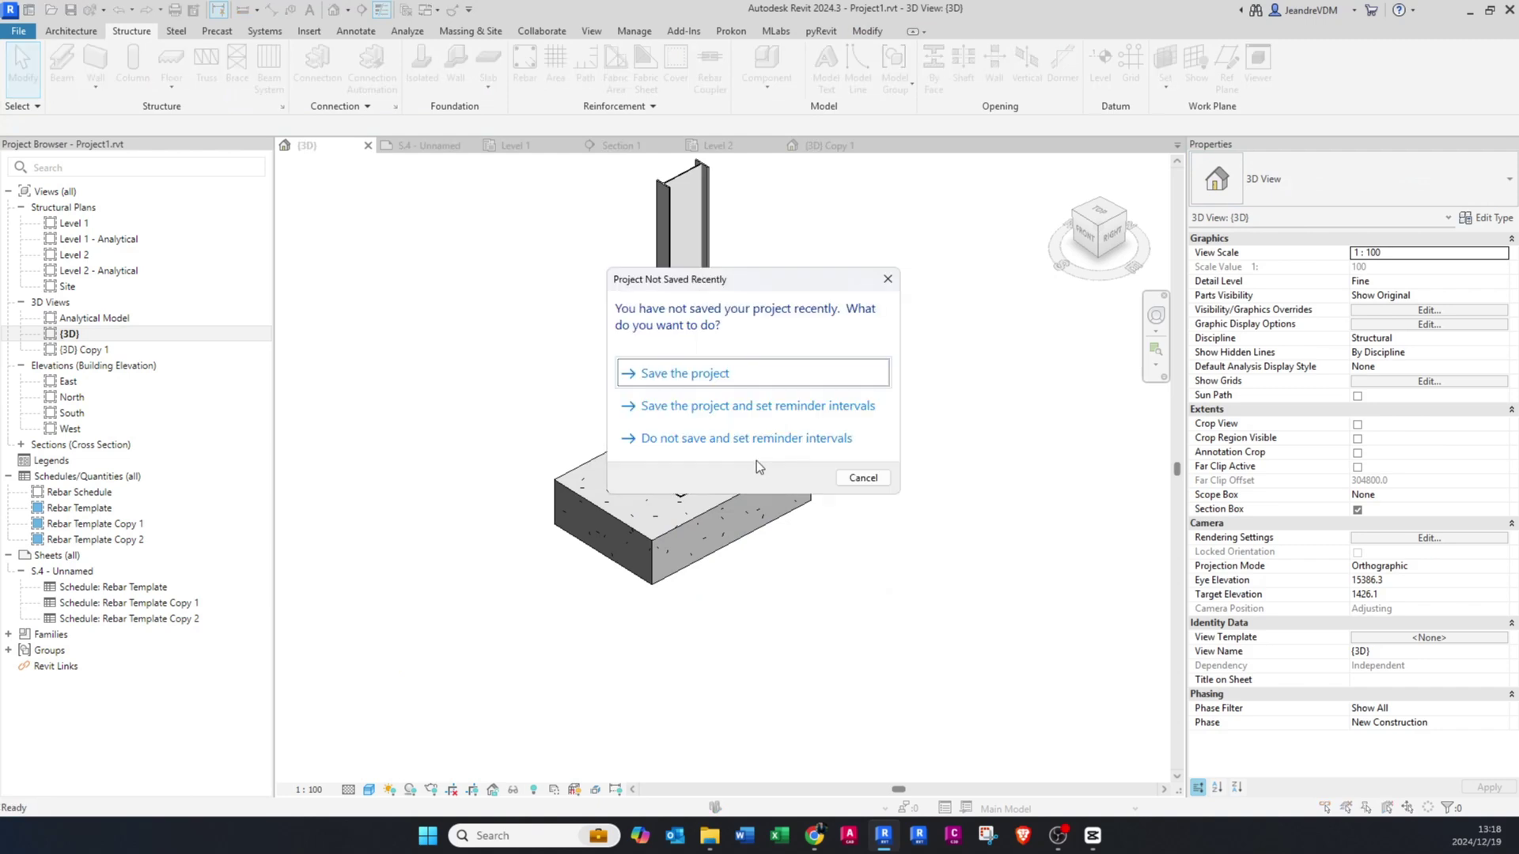
Dismiss the save reminder and copy the steel column with its footing about 1700 mm to the side of the original.
click(756, 460)
click(771, 477)
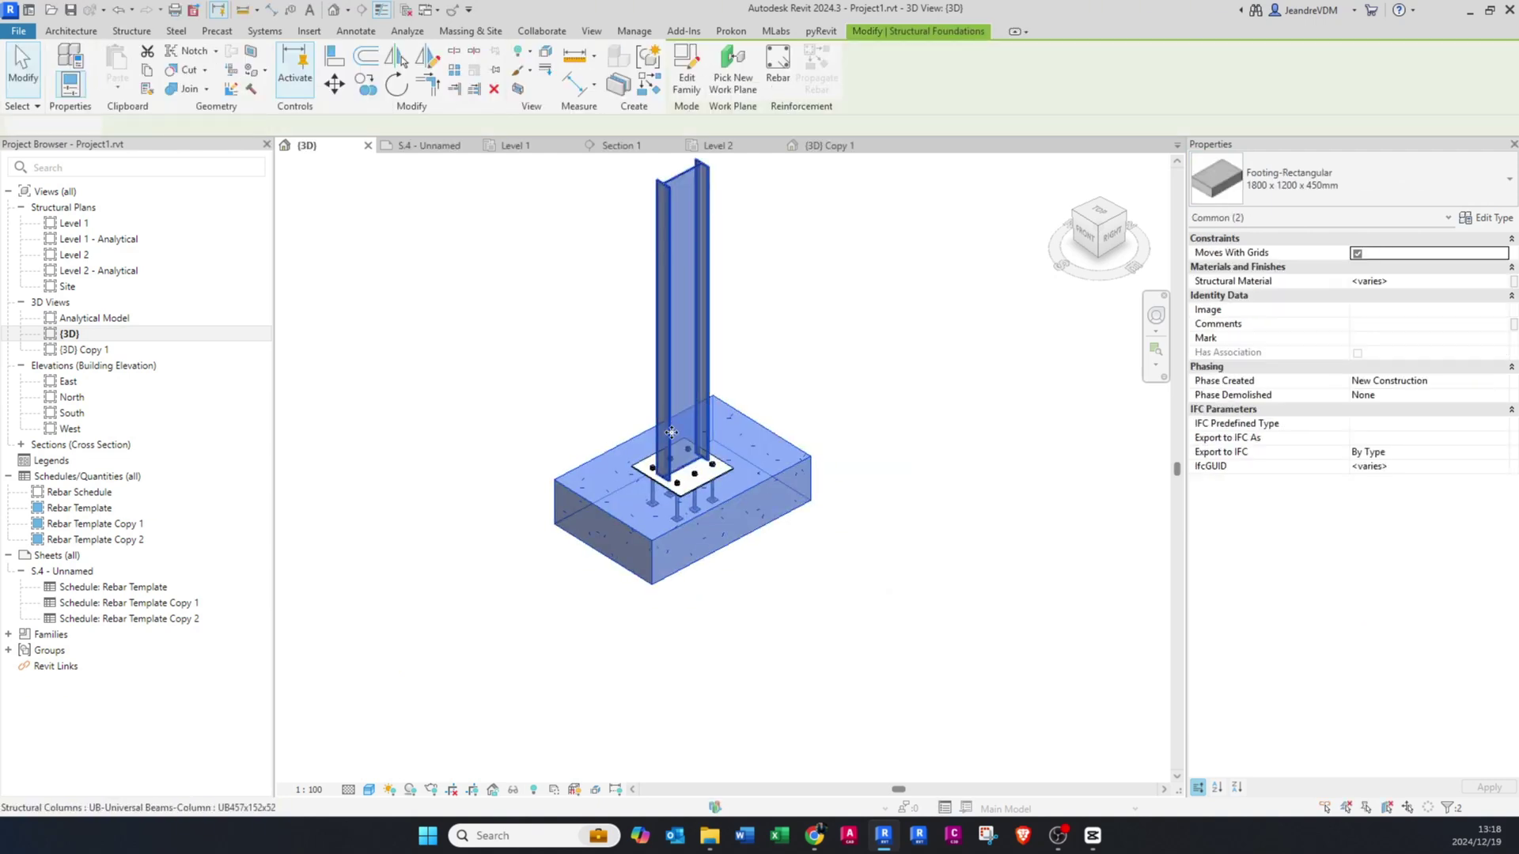
ctrl+click(673, 444)
key(c)
key(o)
click(685, 481)
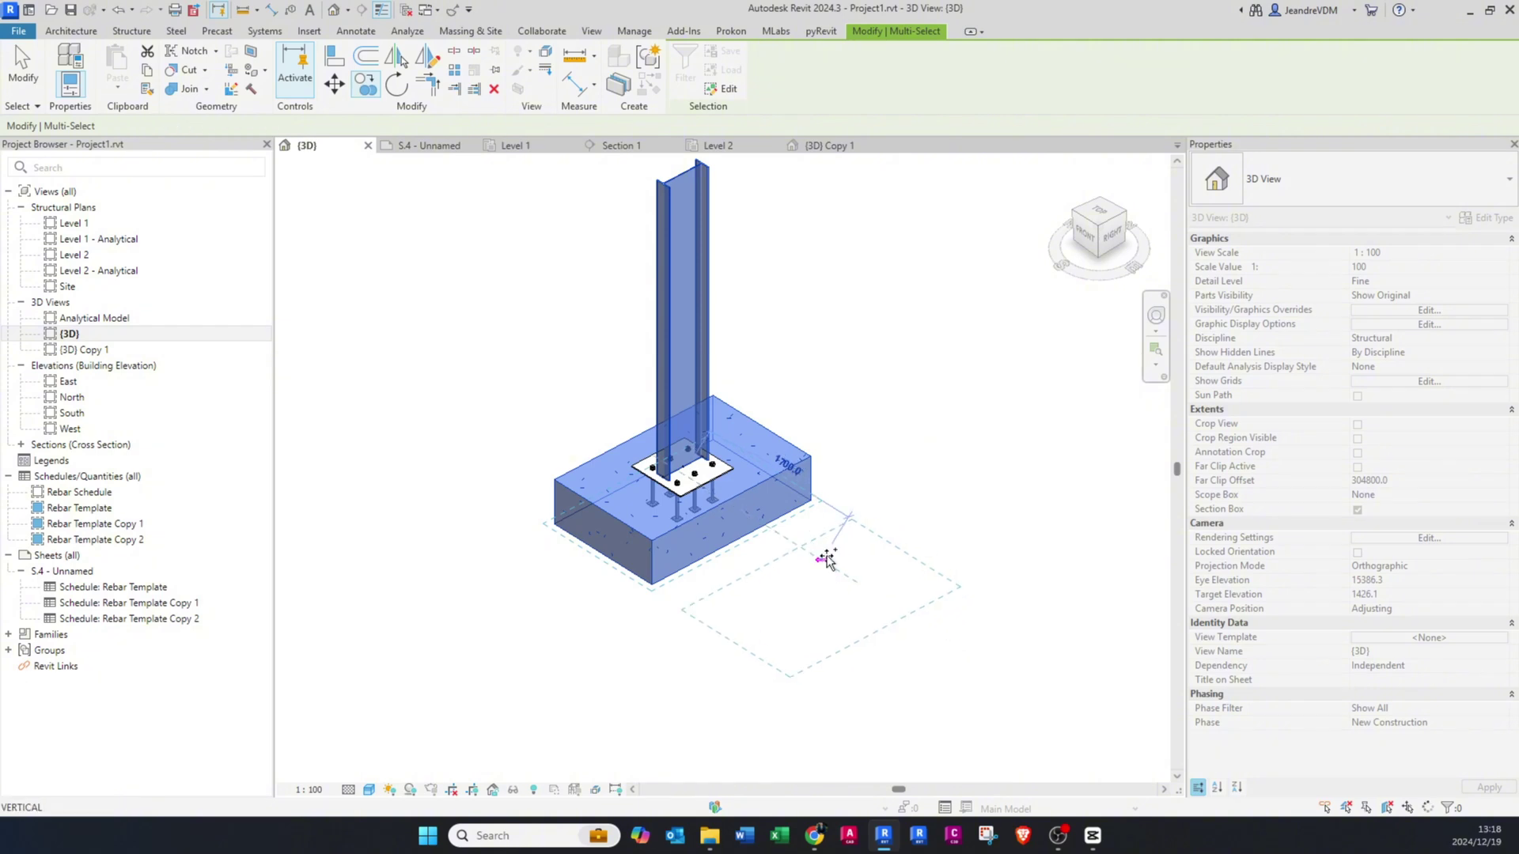
click(827, 559)
key(Escape)
scroll(878, 567, up, 2)
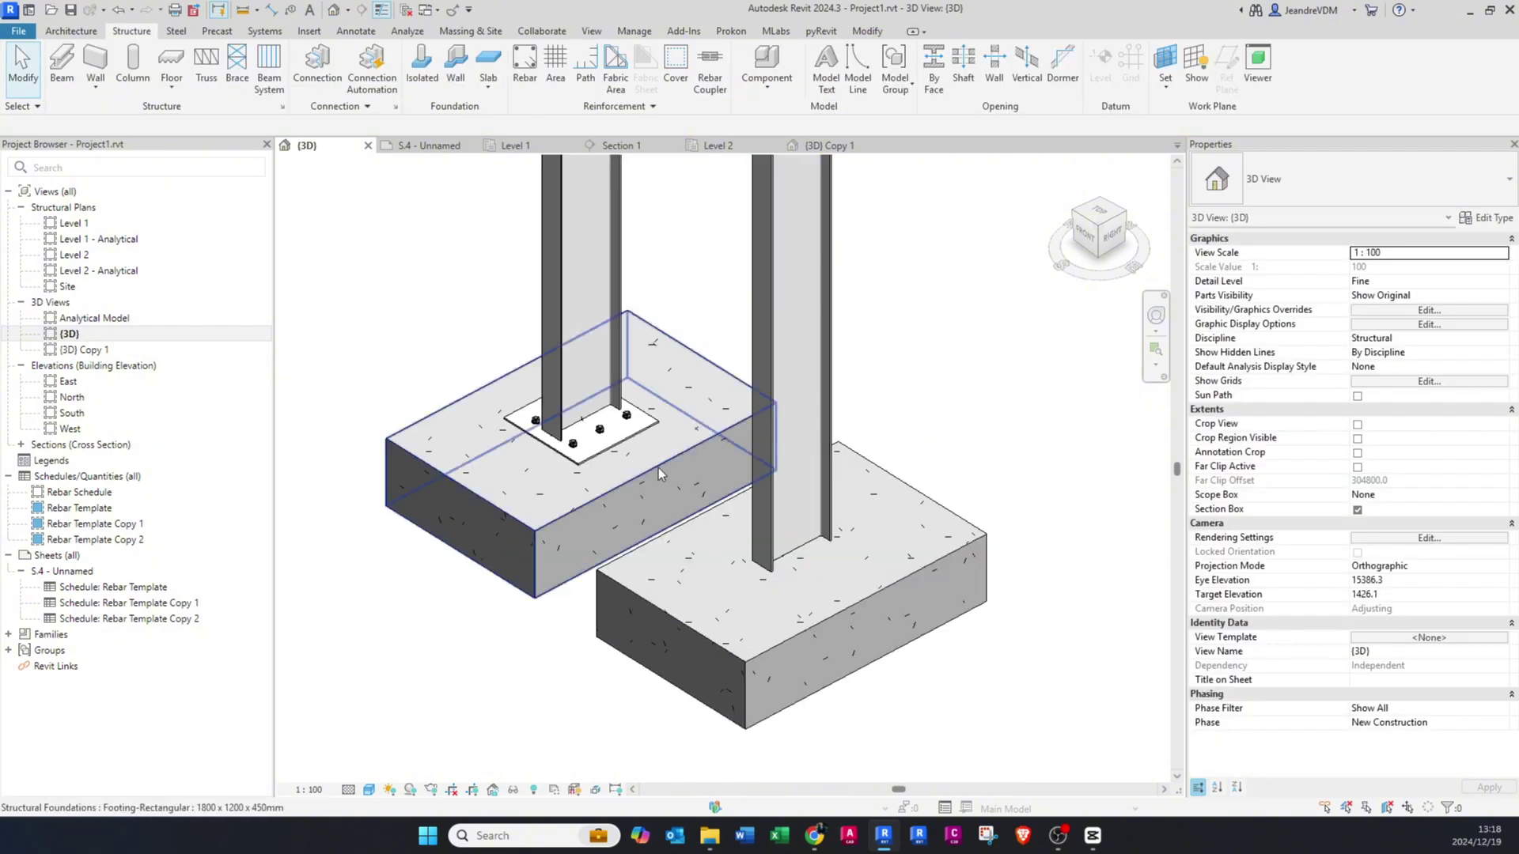
Create a similar Column 1 base plate connection between the copied column and its footing.
click(606, 453)
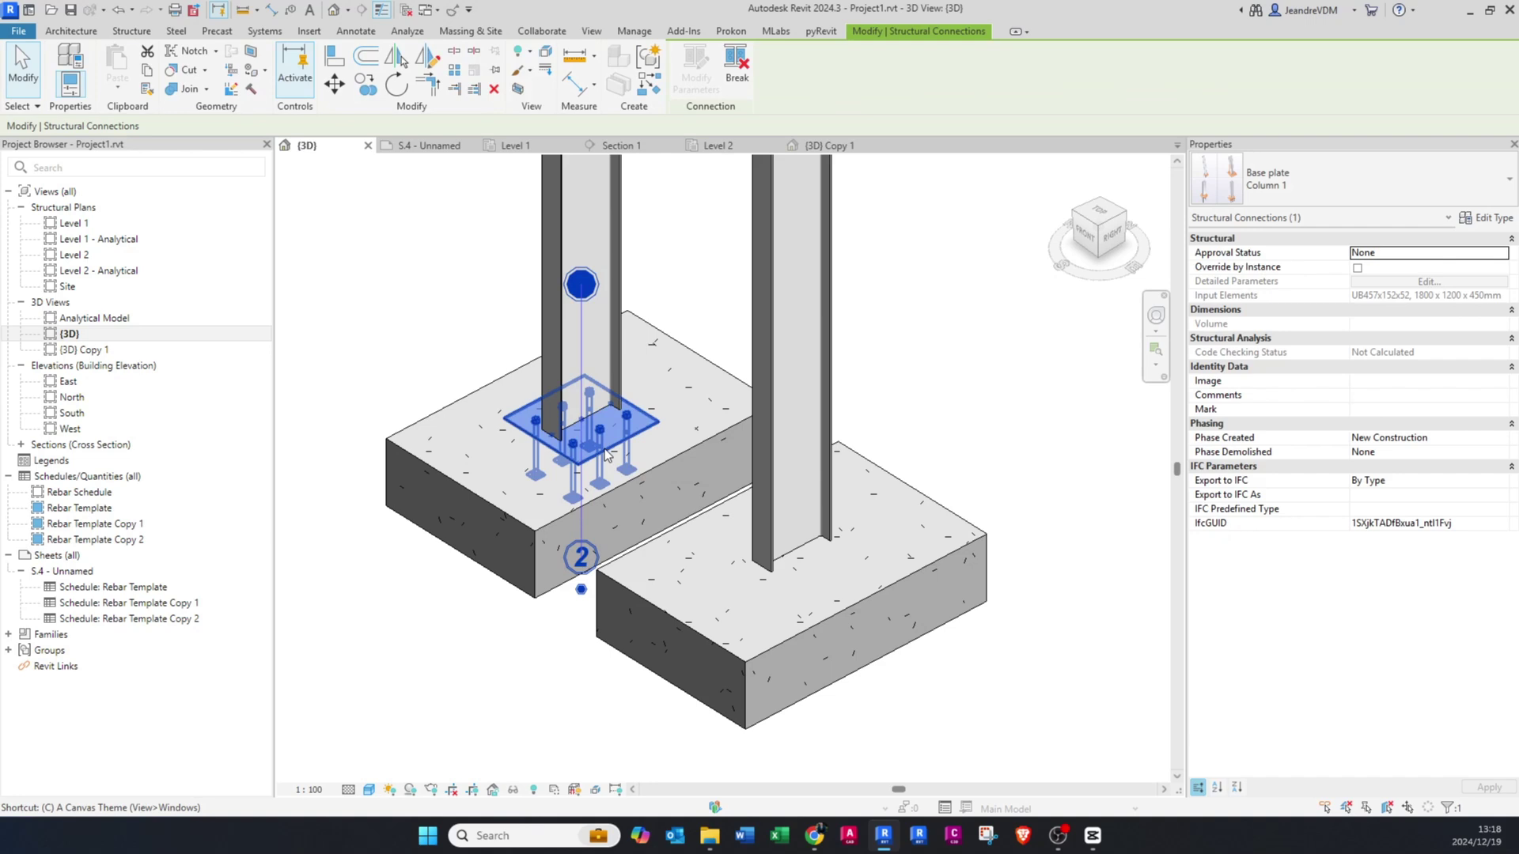
key(c)
key(s)
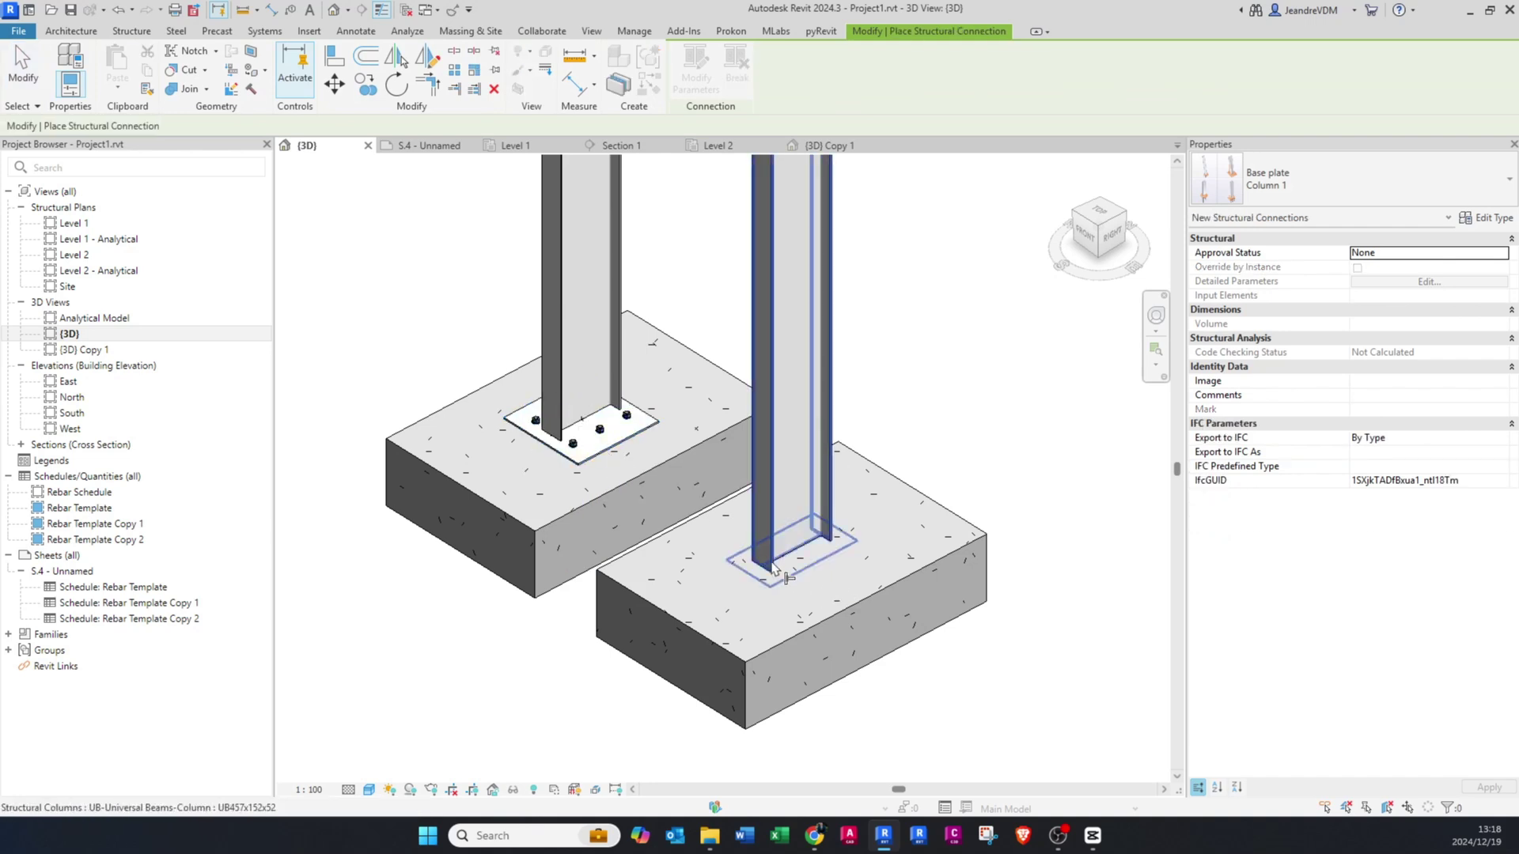
click(774, 568)
ctrl+click(803, 652)
key(Return)
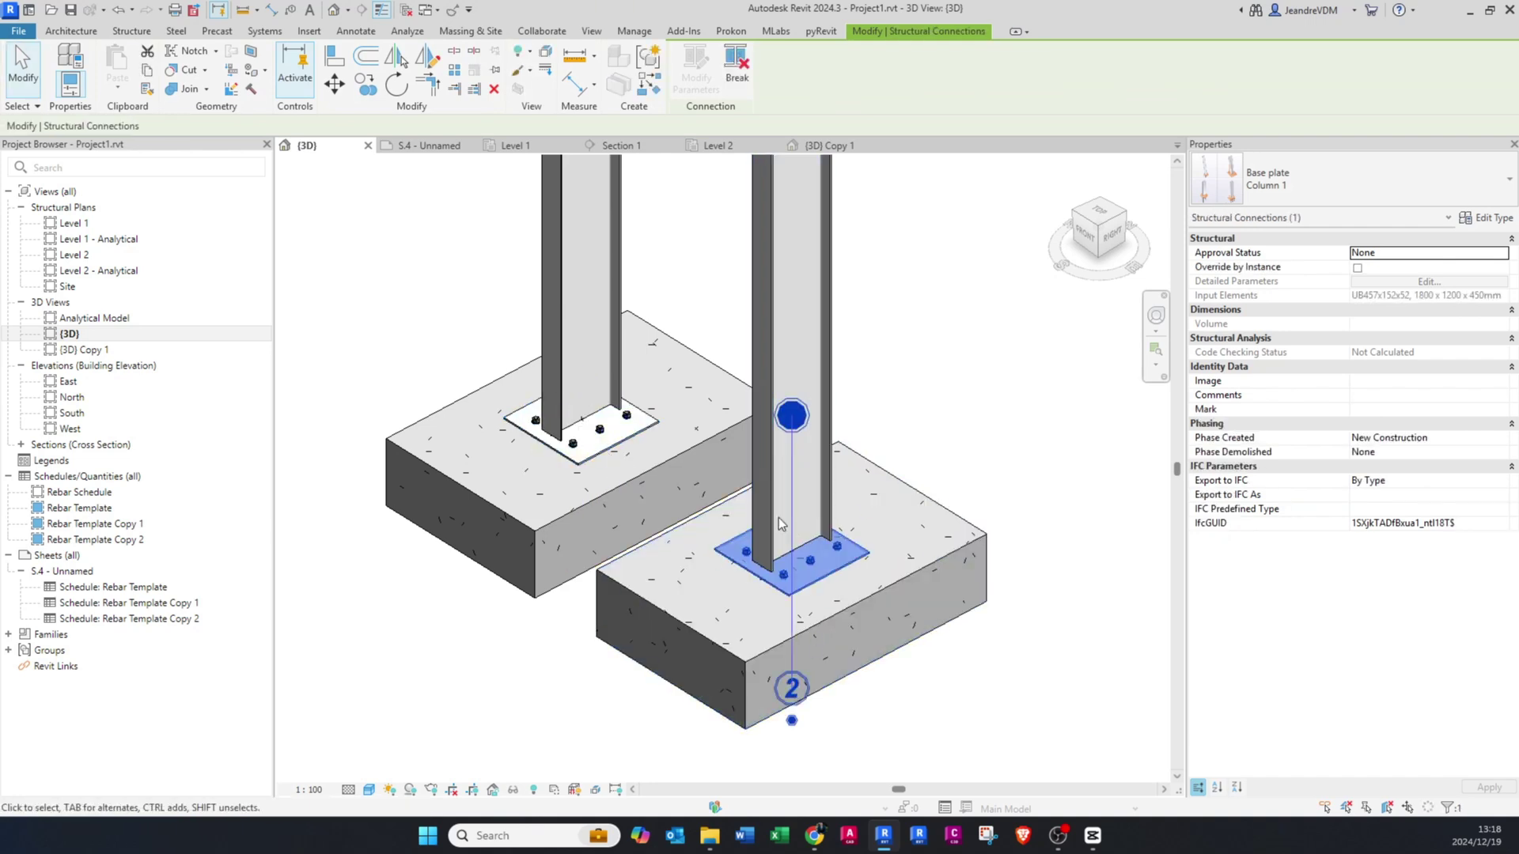
Duplicate the new connection's Column 1 type under the name Column 2.
scroll(819, 571, up, 3)
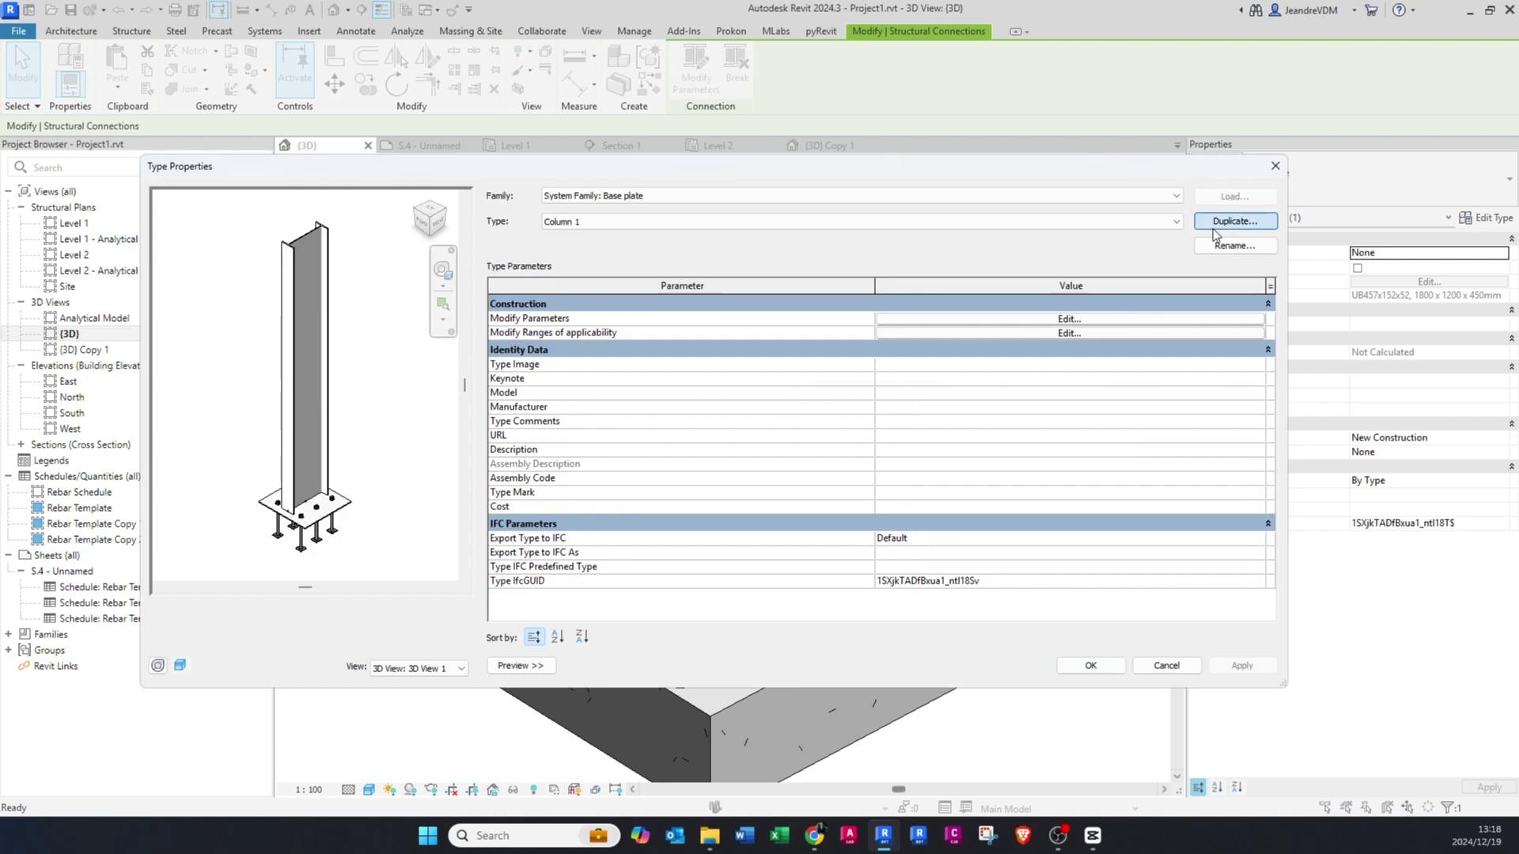
click(1214, 225)
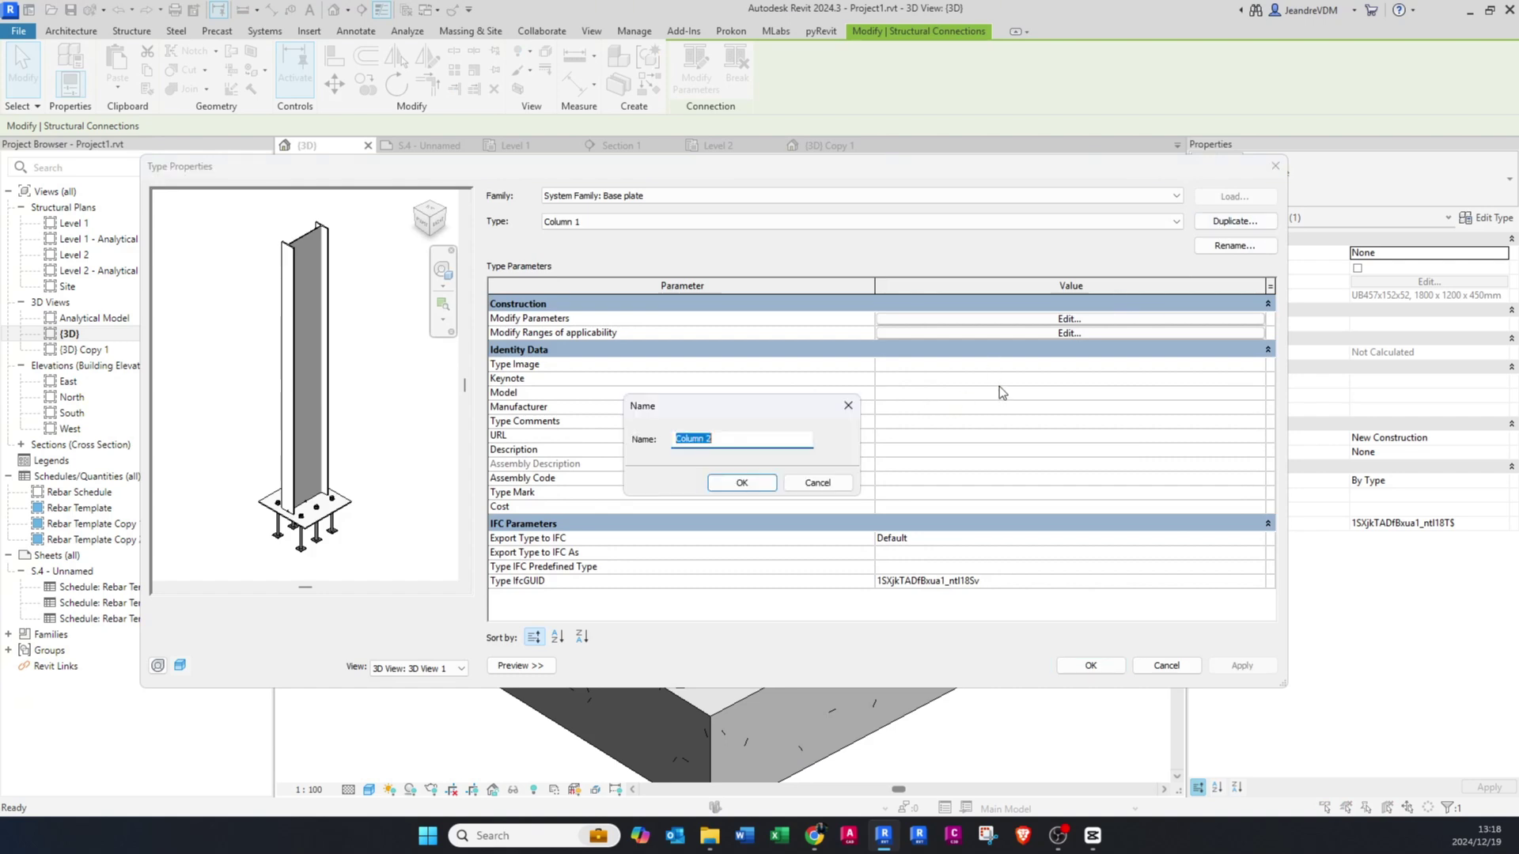
click(741, 485)
Open the Column 2 connection parameters and review the plate dimensions, anchor, washer plate and anchor layout settings.
click(1069, 333)
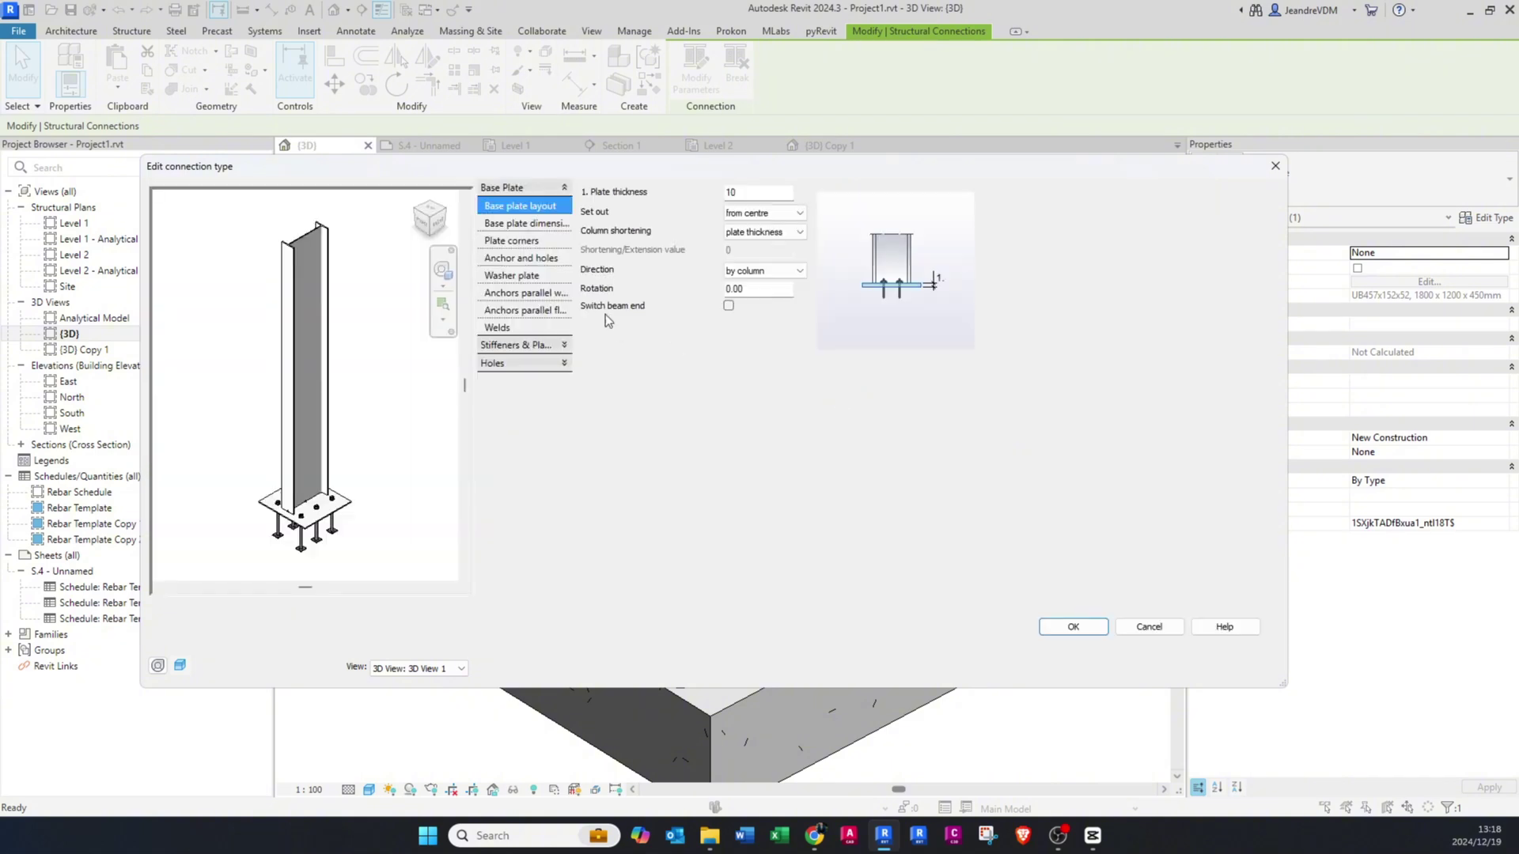
click(528, 223)
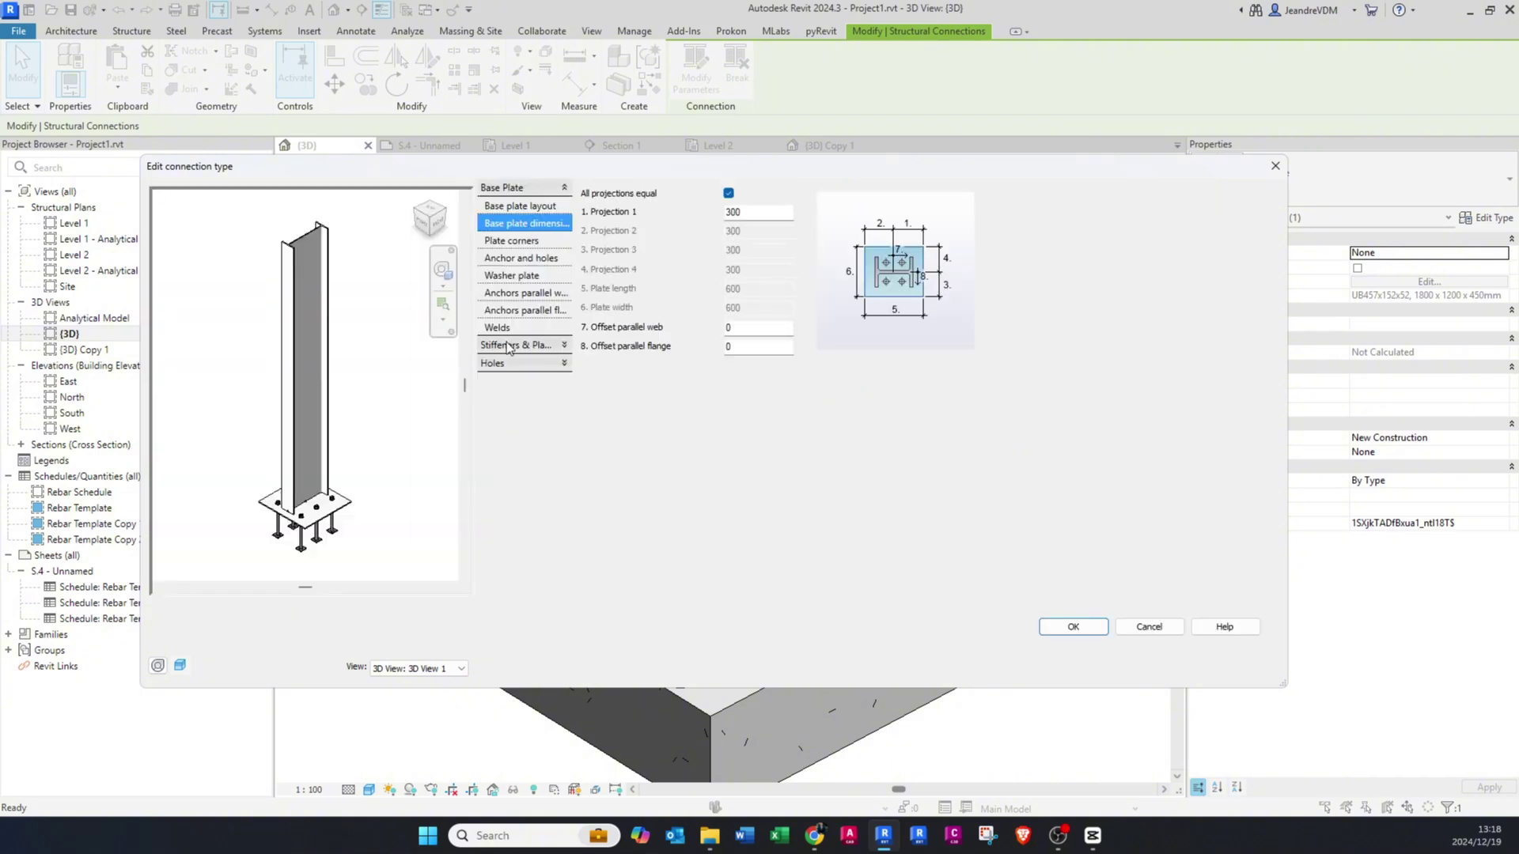
click(511, 259)
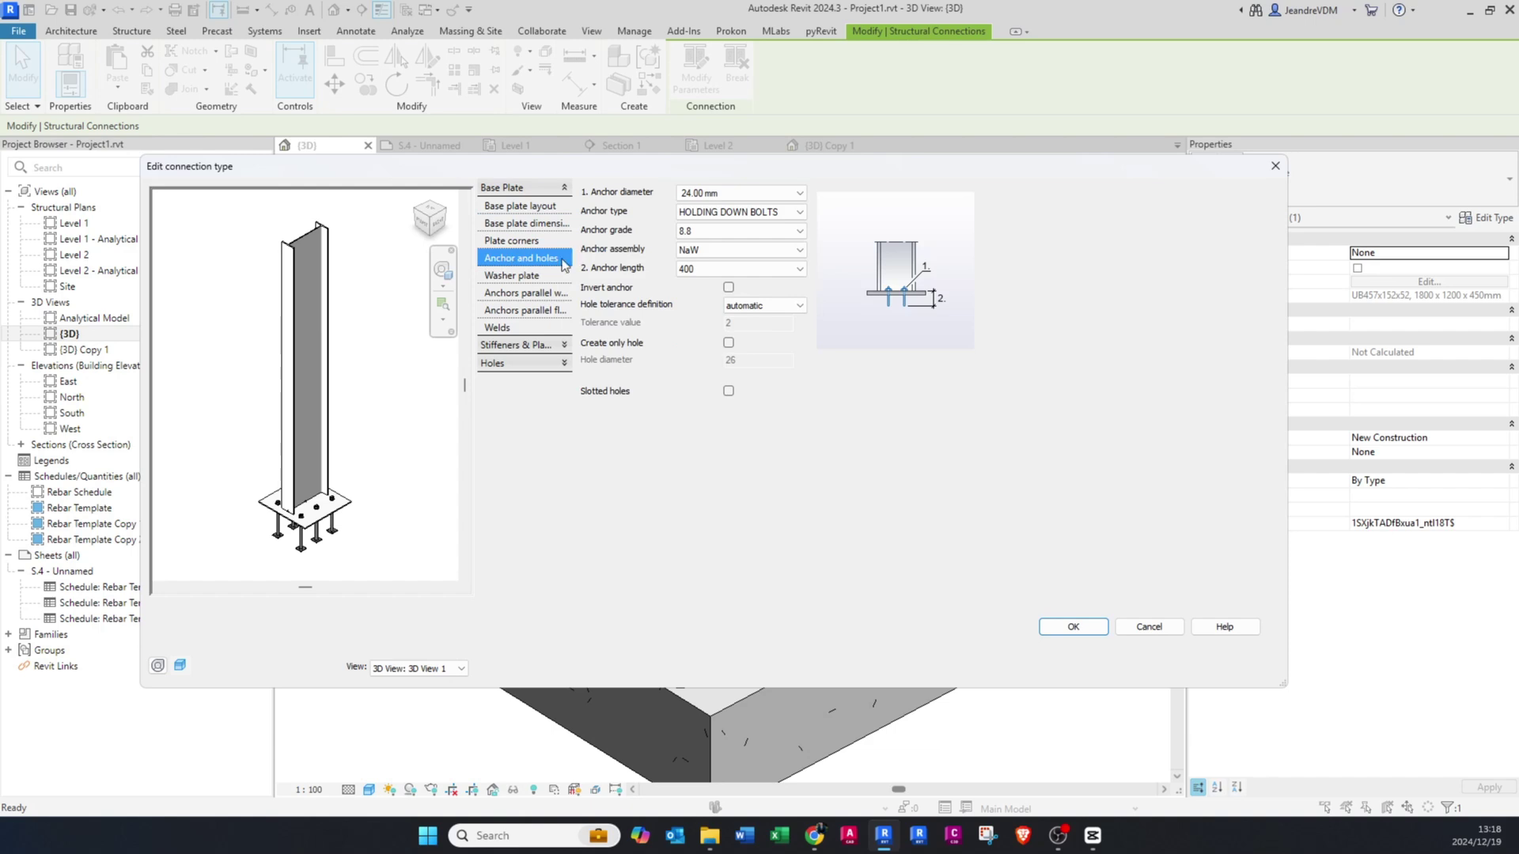
click(518, 279)
click(515, 294)
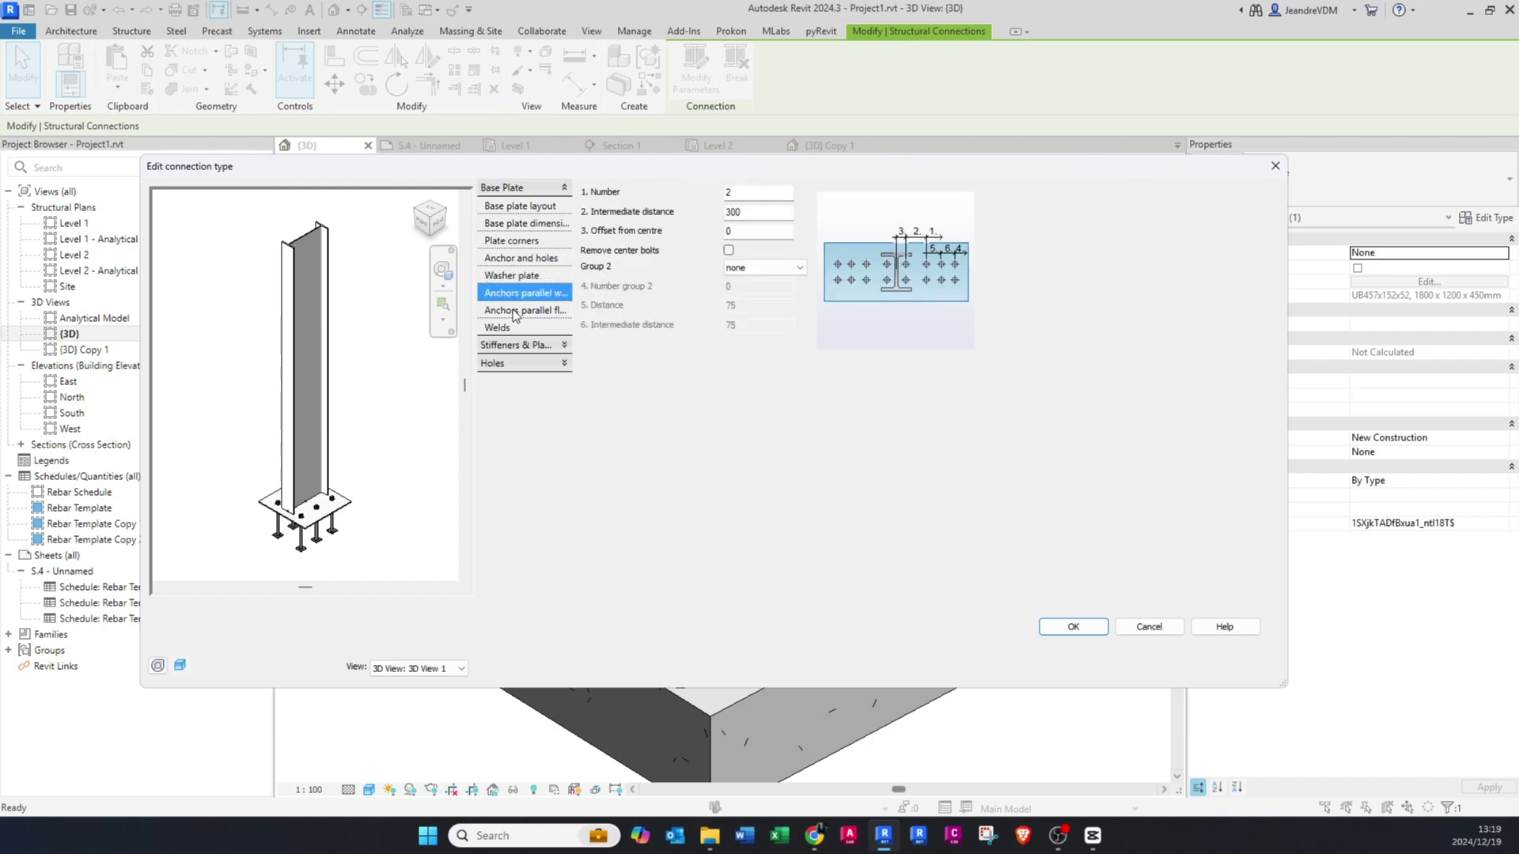
click(515, 312)
Try 3 anchors parallel to the web with an intermediate distance of 150 and inspect them in the preview.
click(518, 293)
double_click(714, 194)
text(3)
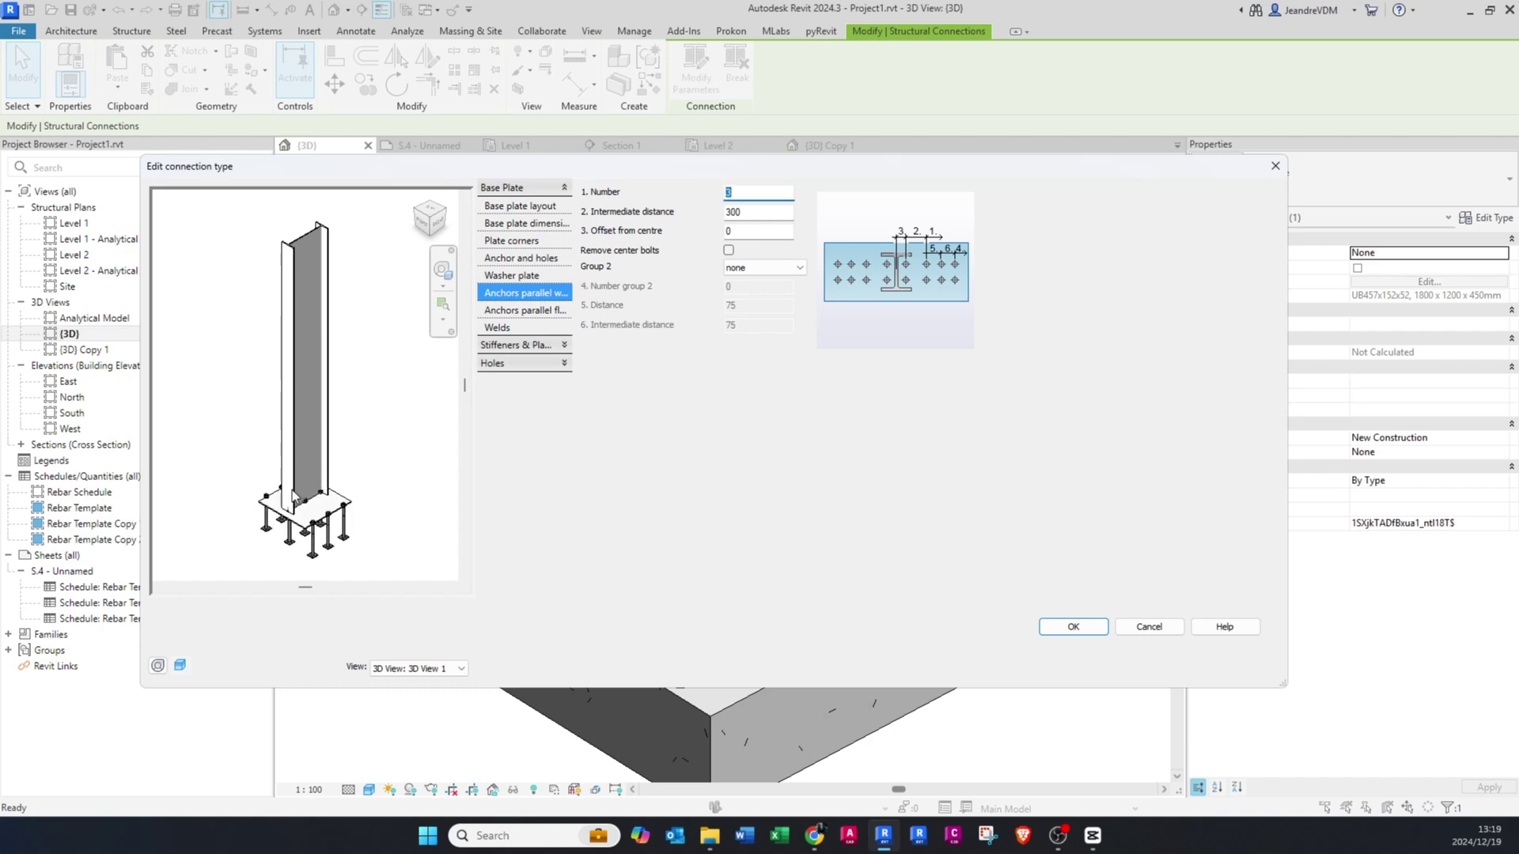
scroll(293, 500, up, 5)
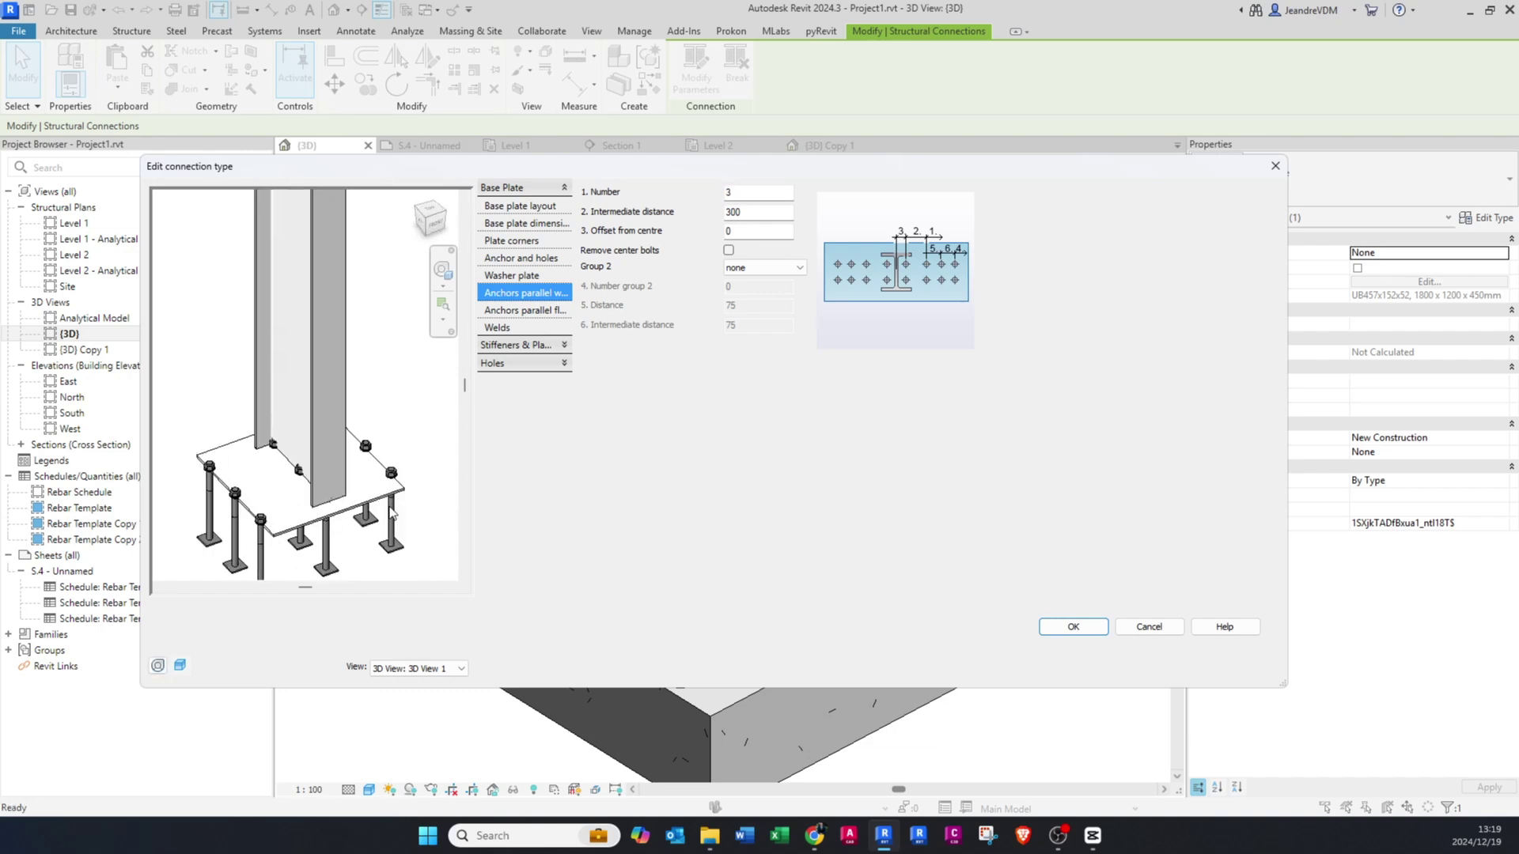
double_click(763, 209)
text(150)
key(Return)
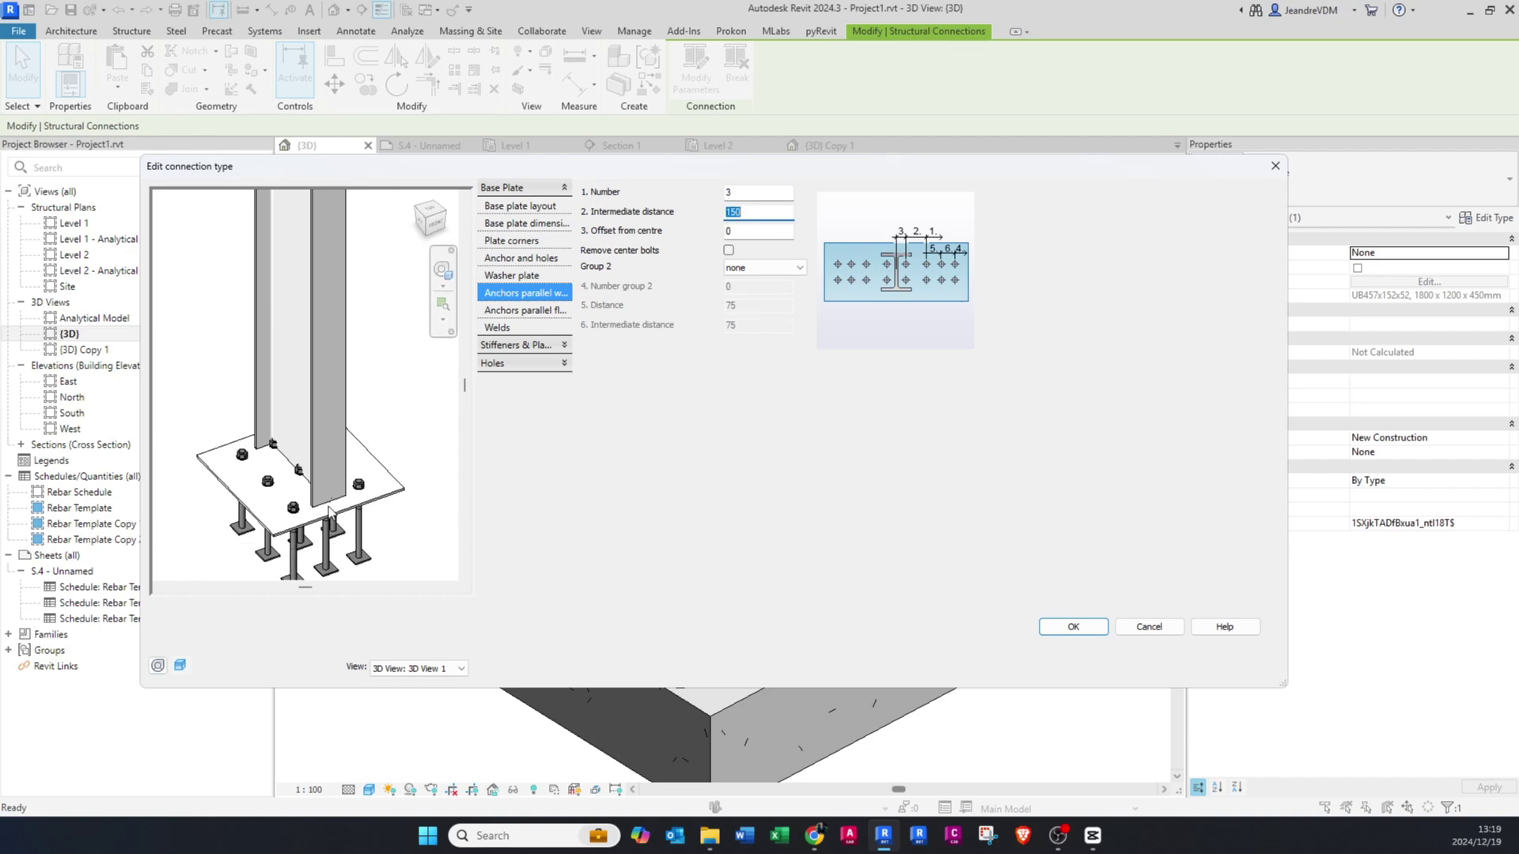
mouse_move(318, 507)
shift+middle_down()
mouse_move(234, 509)
mouse_move(348, 512)
shift+middle_up()
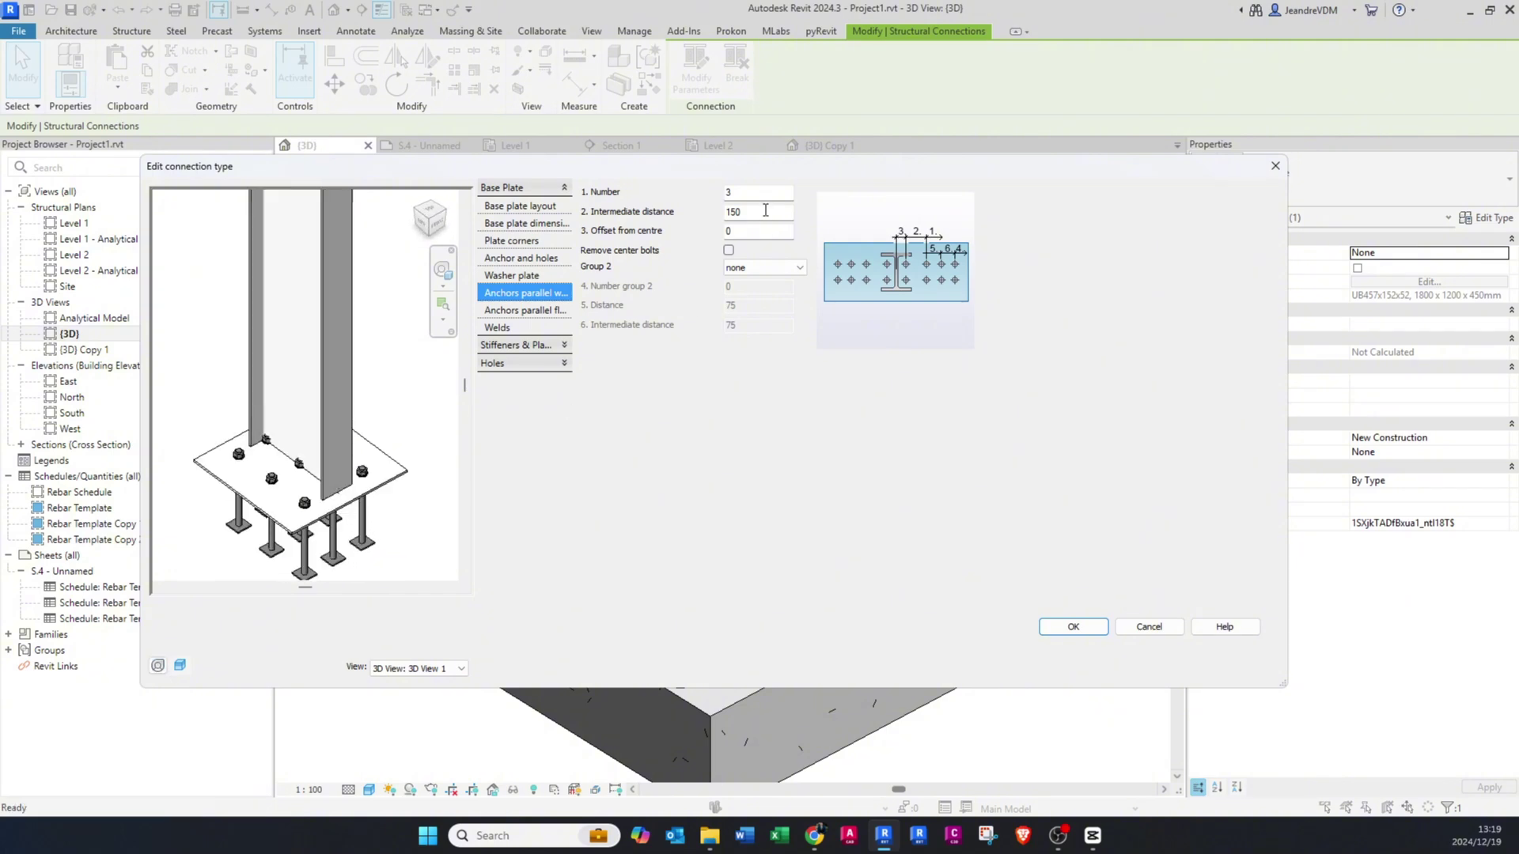
Set the anchors parallel to the web to number 2 with an intermediate distance of 200.
drag(753, 193, 712, 210)
text(2)
key(Return)
text(200)
key(Return)
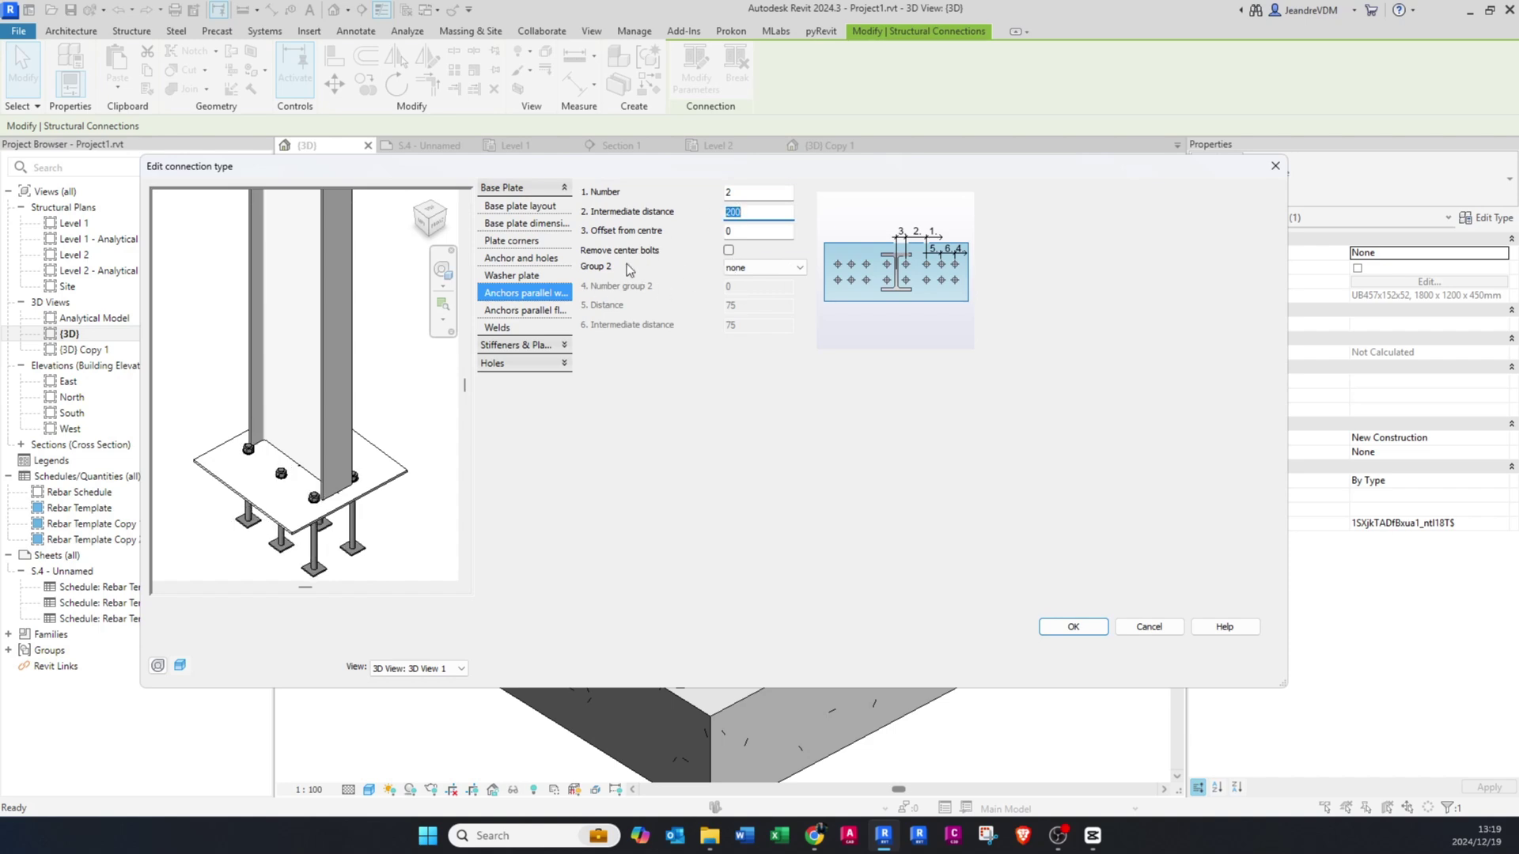
Add a second anchor group on both sides parallel to the web at a distance of 150 and apply the Column 2 connection changes.
click(761, 268)
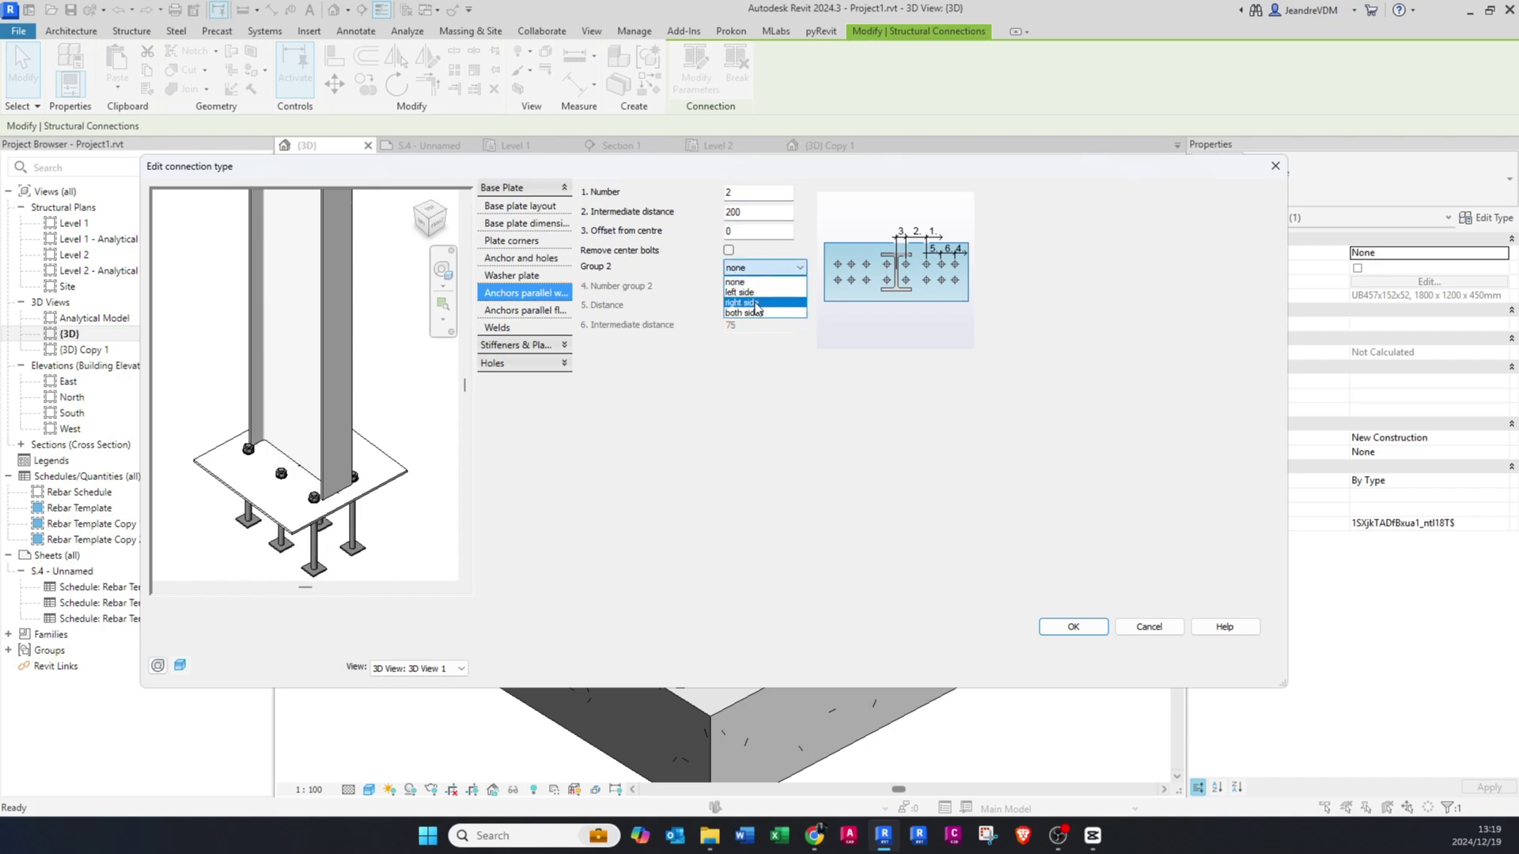
click(756, 302)
click(763, 267)
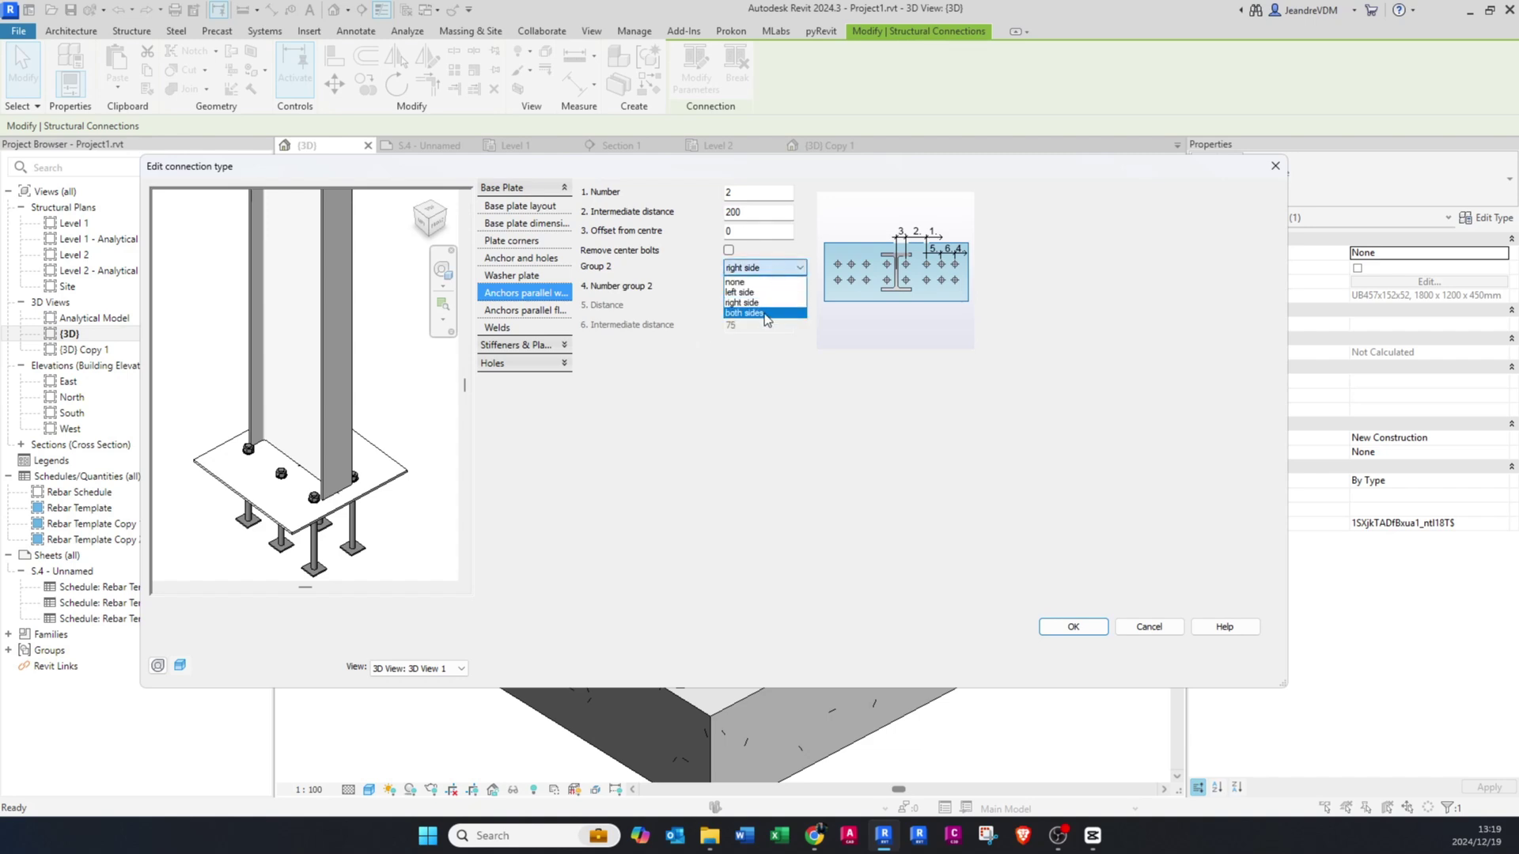
click(758, 319)
click(737, 287)
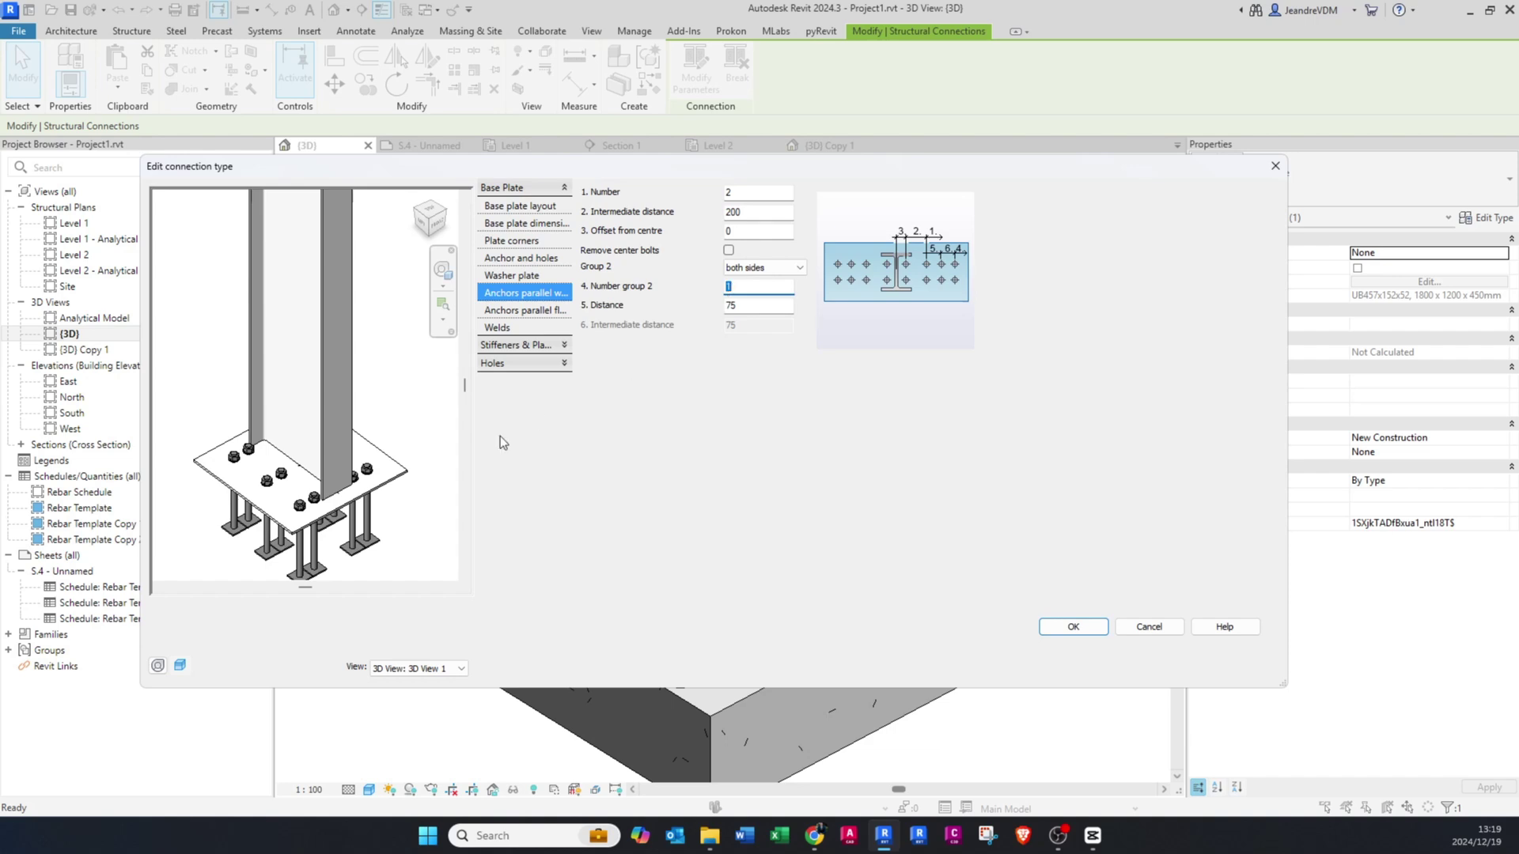
key(Tab)
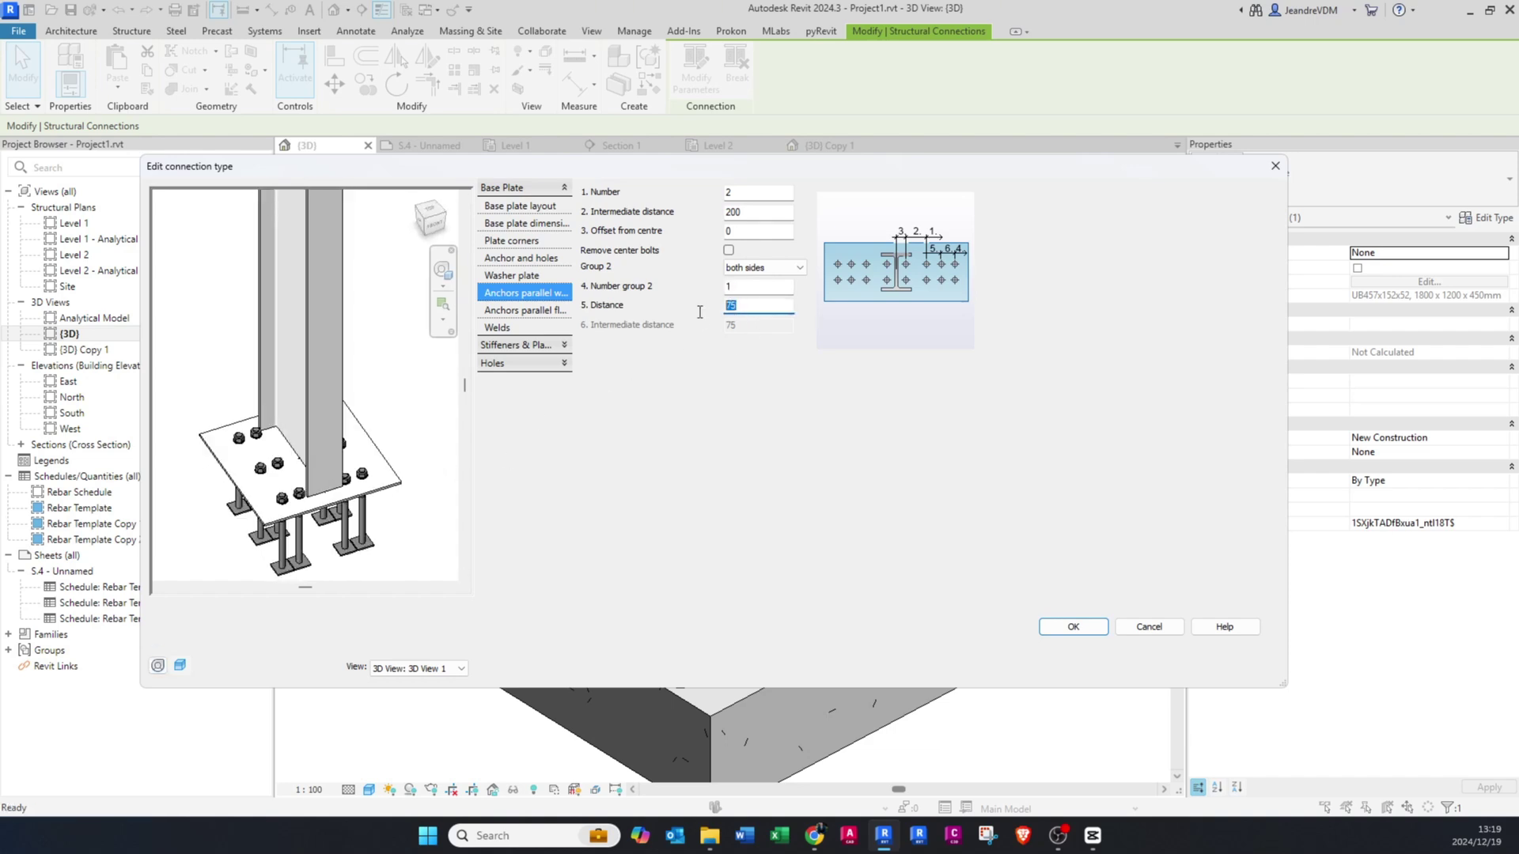
text(150)
key(Return)
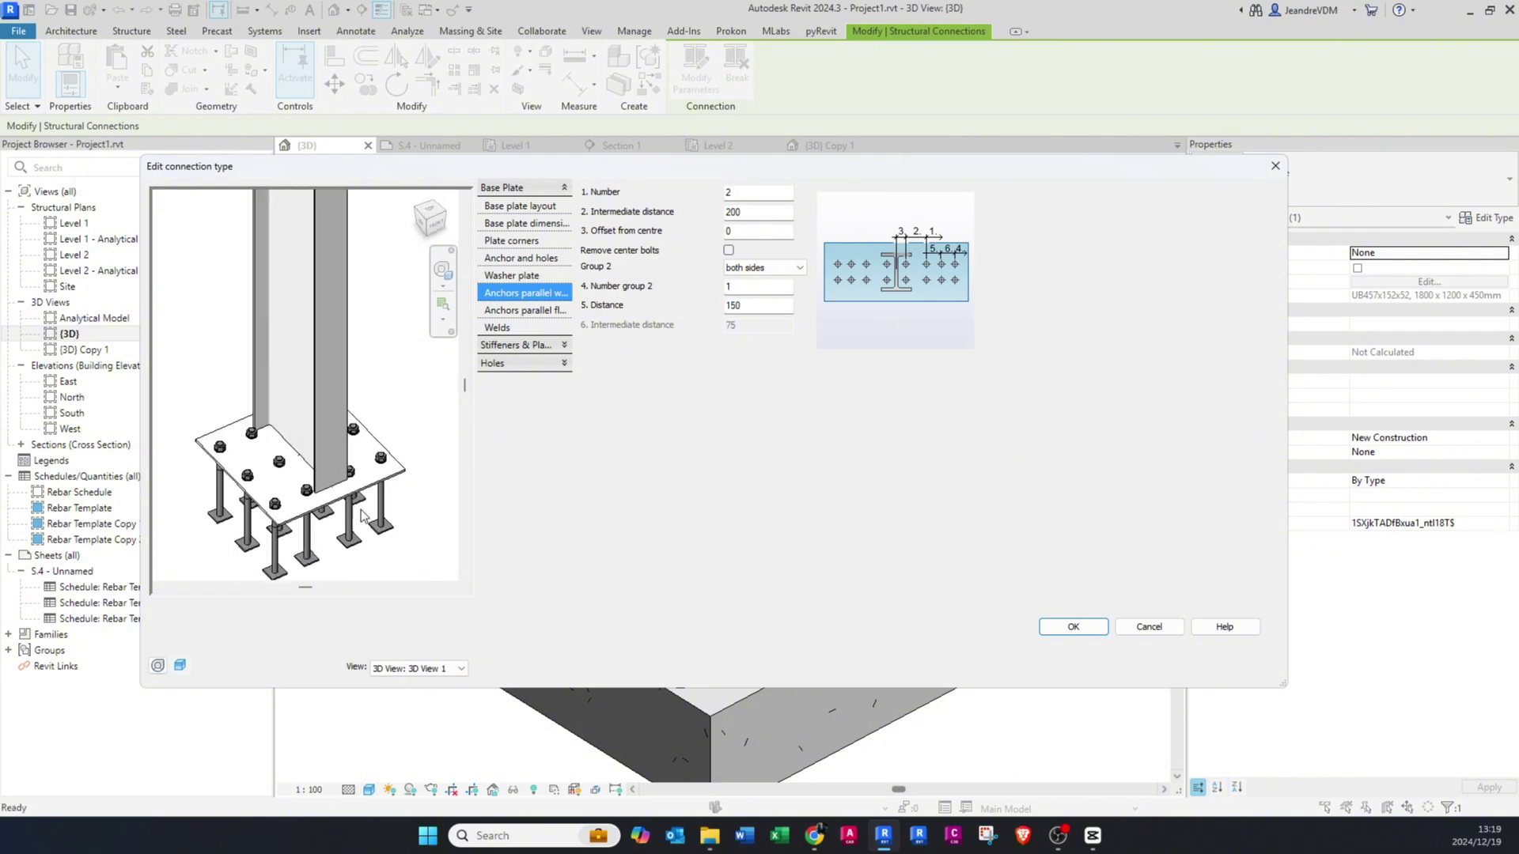
click(1072, 629)
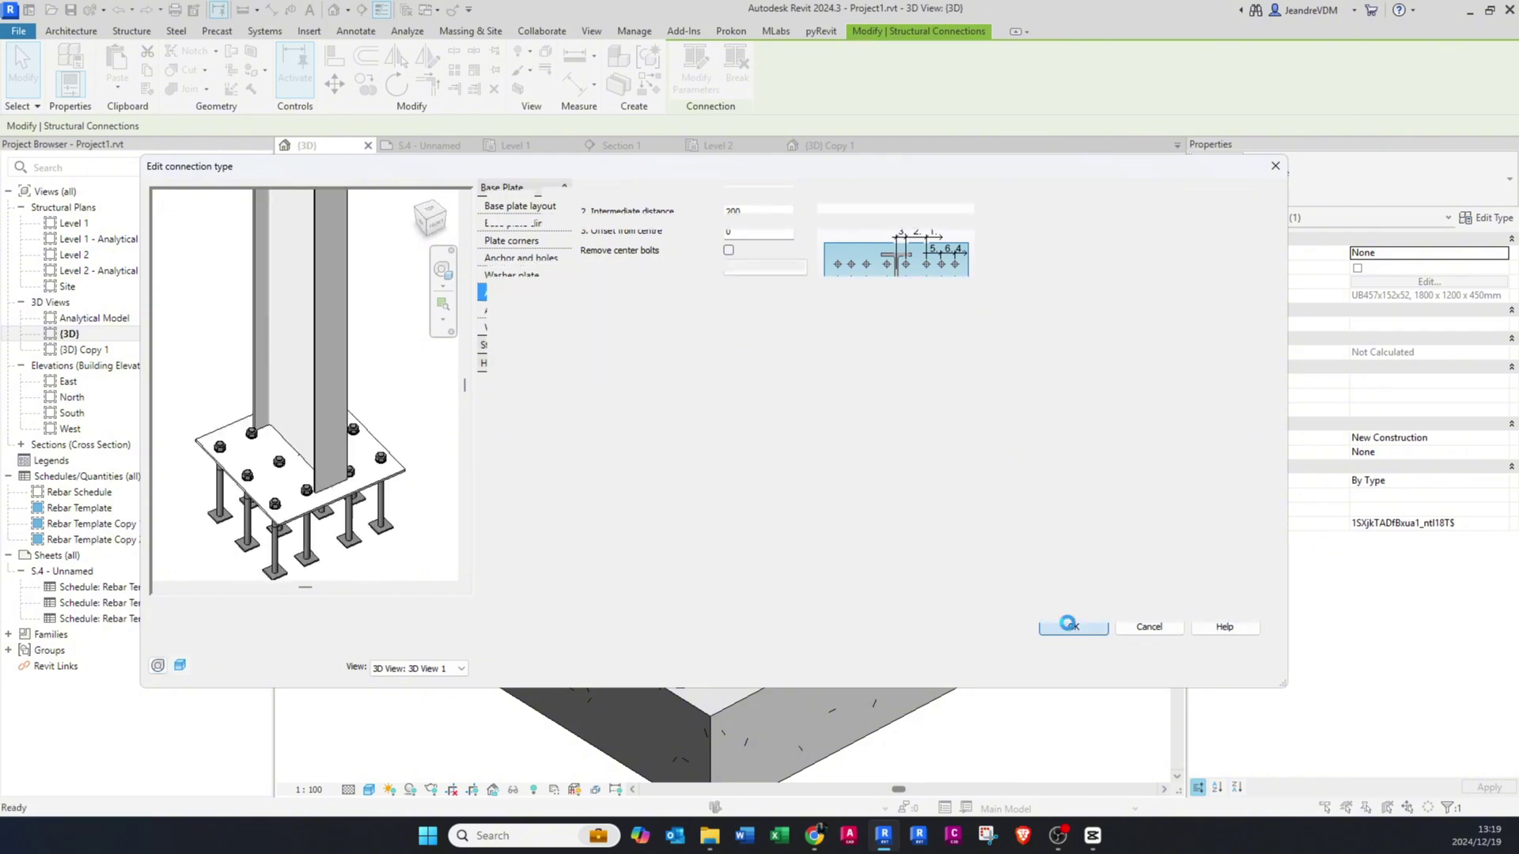
click(1090, 667)
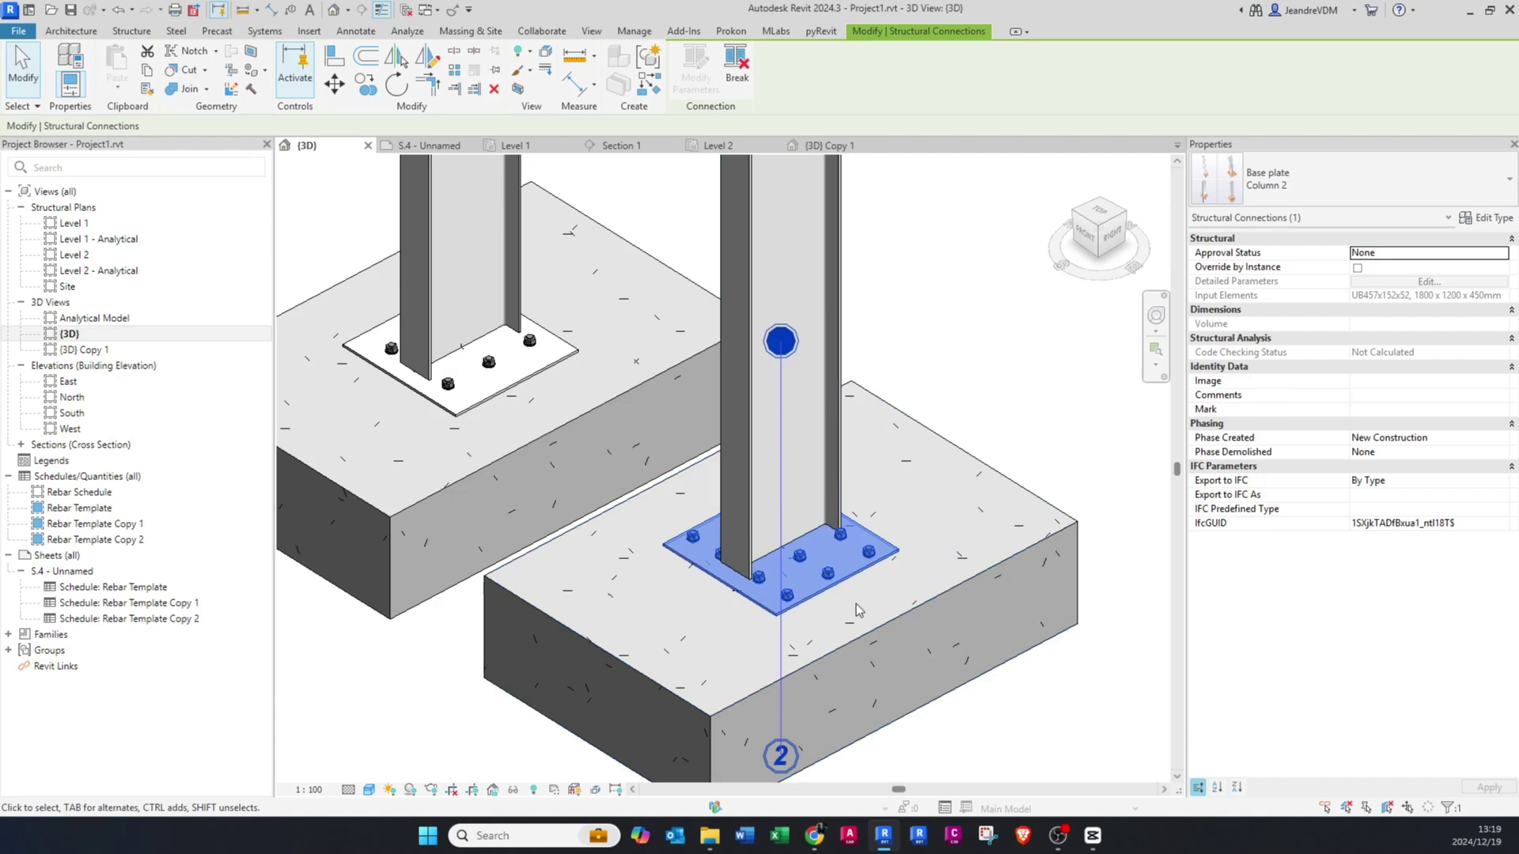
key(Escape)
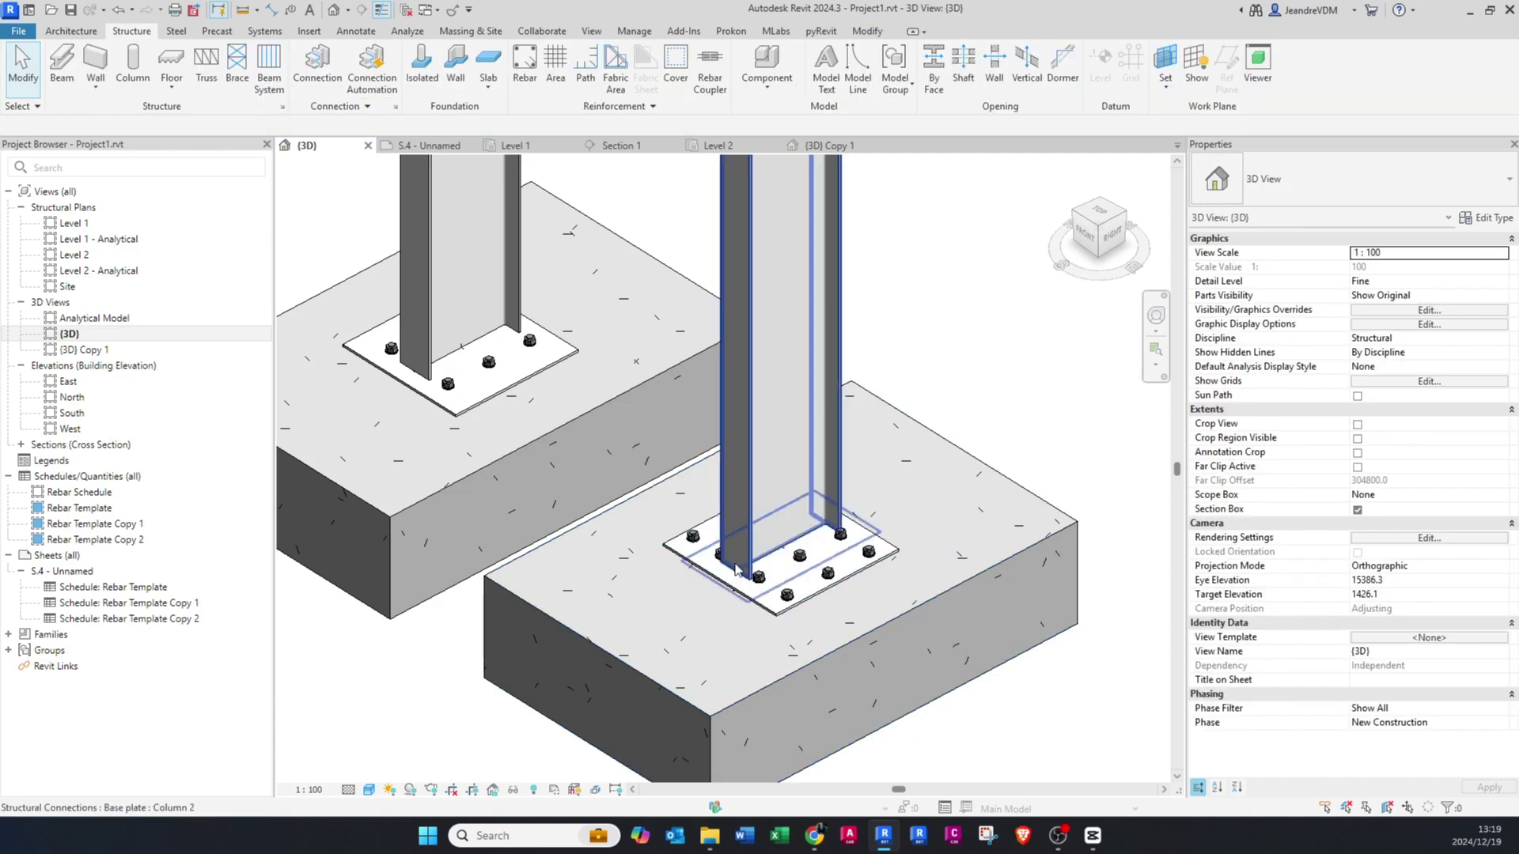
Try the Column 2 type on the rear column's base plate connection and compare it with the front column's base plate.
click(799, 589)
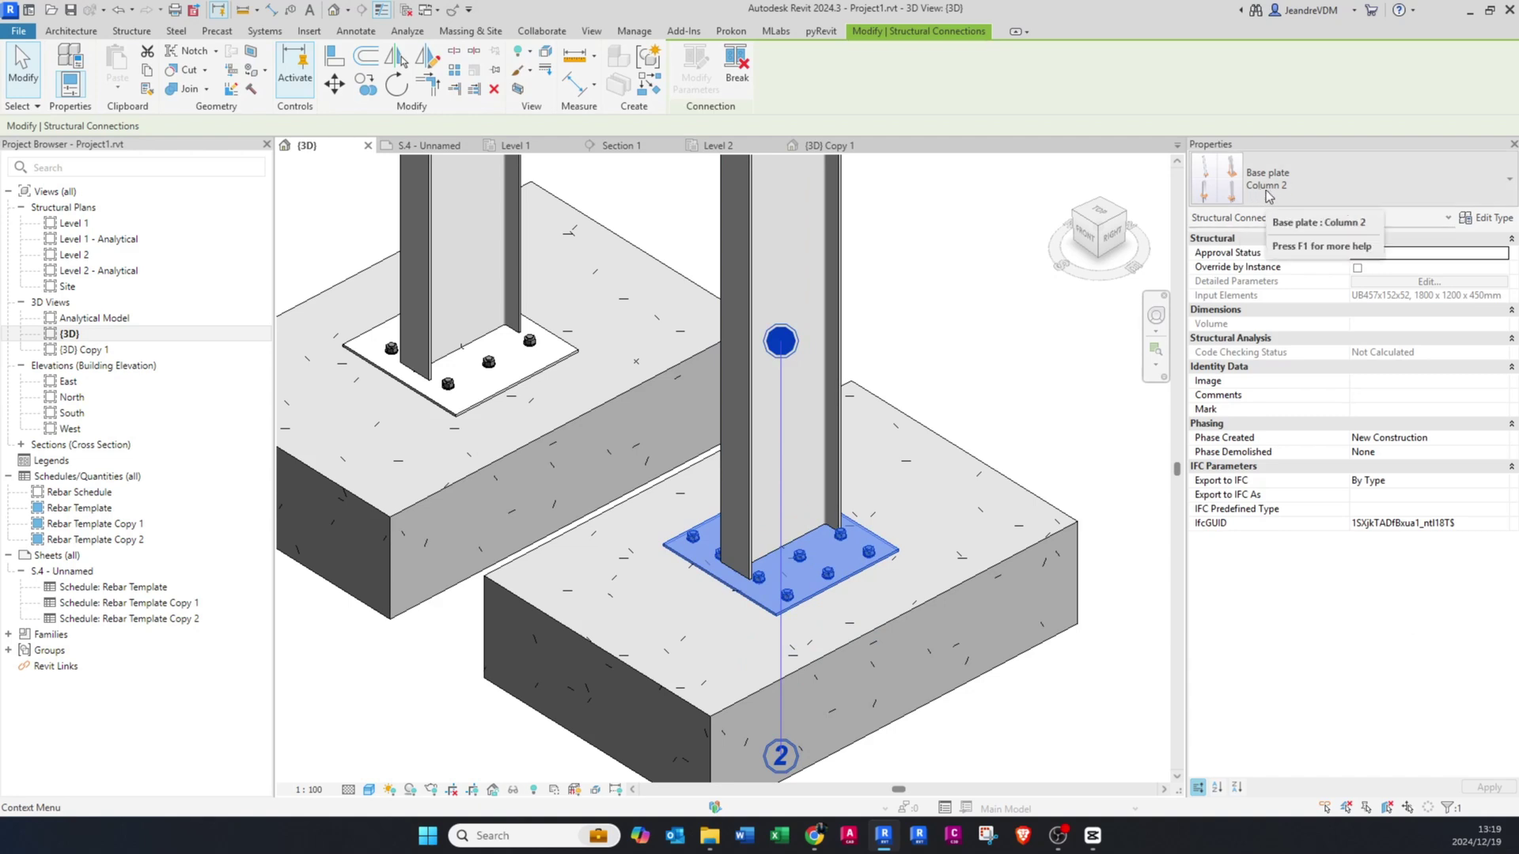
key(Escape)
click(564, 367)
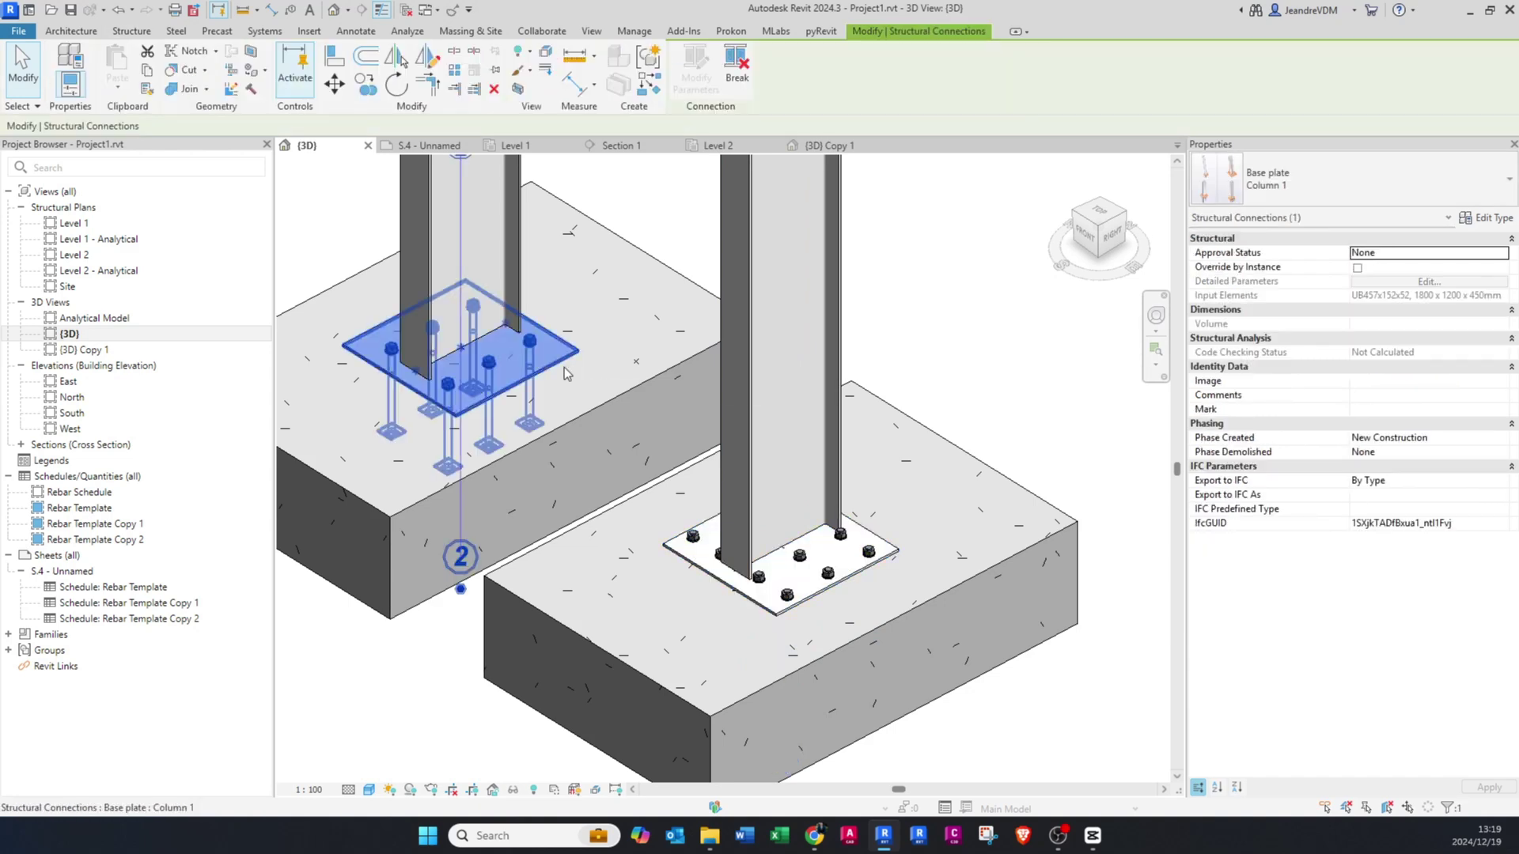
click(1340, 174)
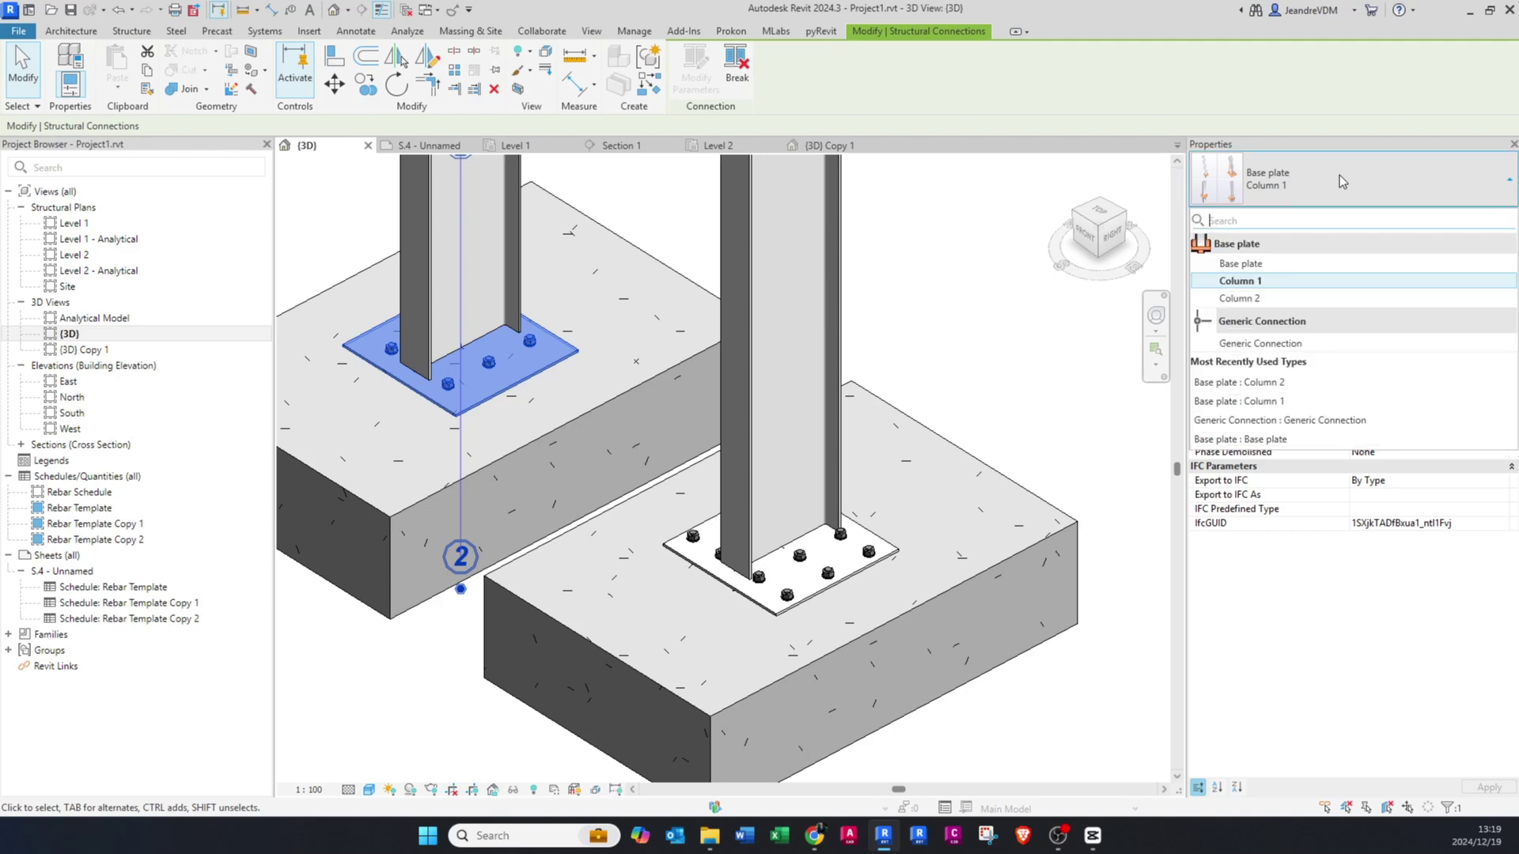
click(1240, 298)
key(Escape)
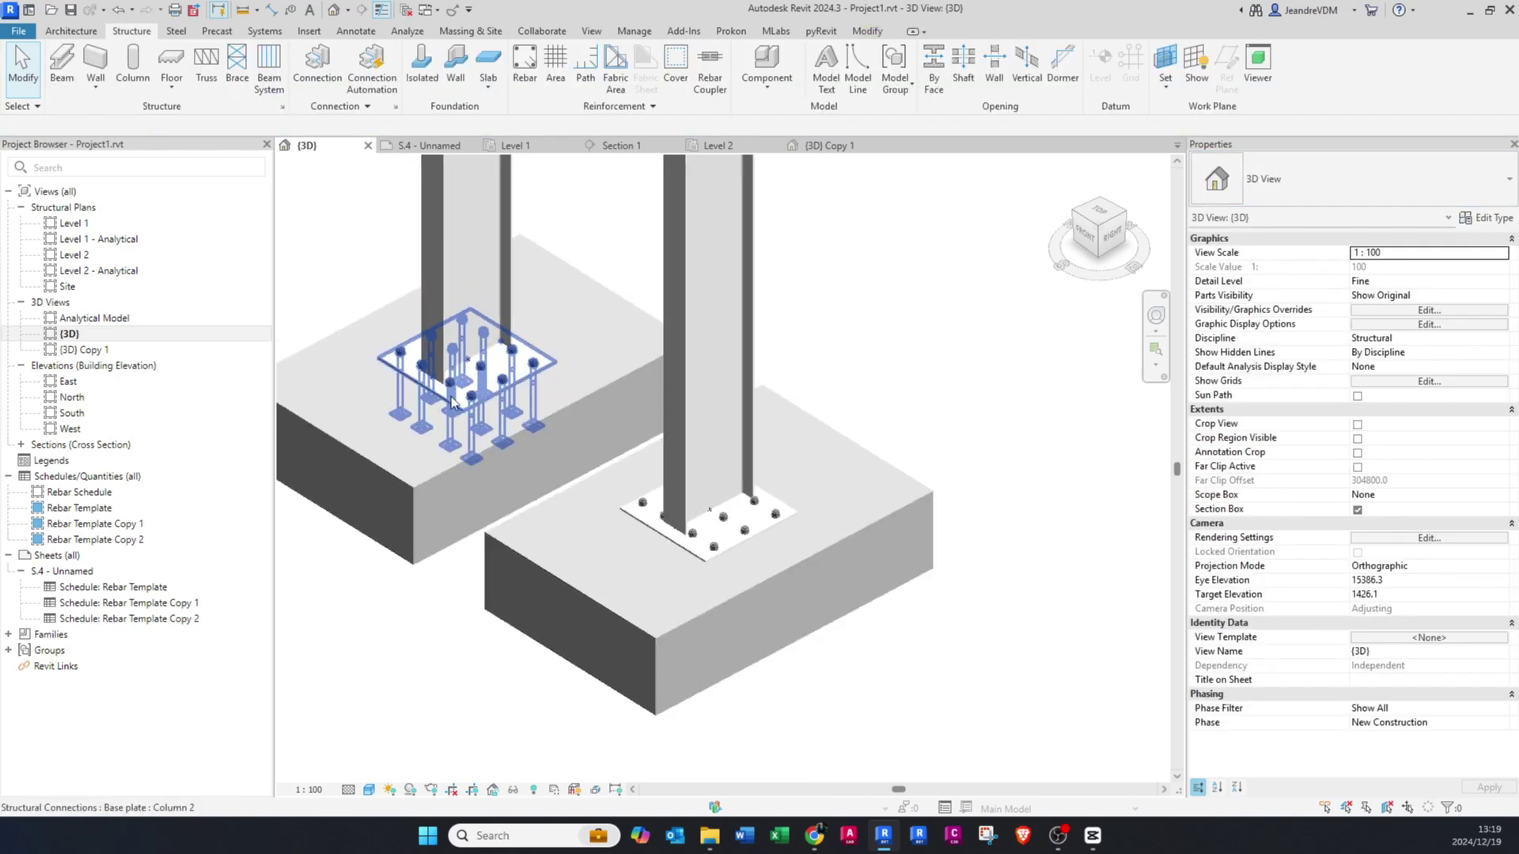
shift+middle_drag(453, 402, 649, 487)
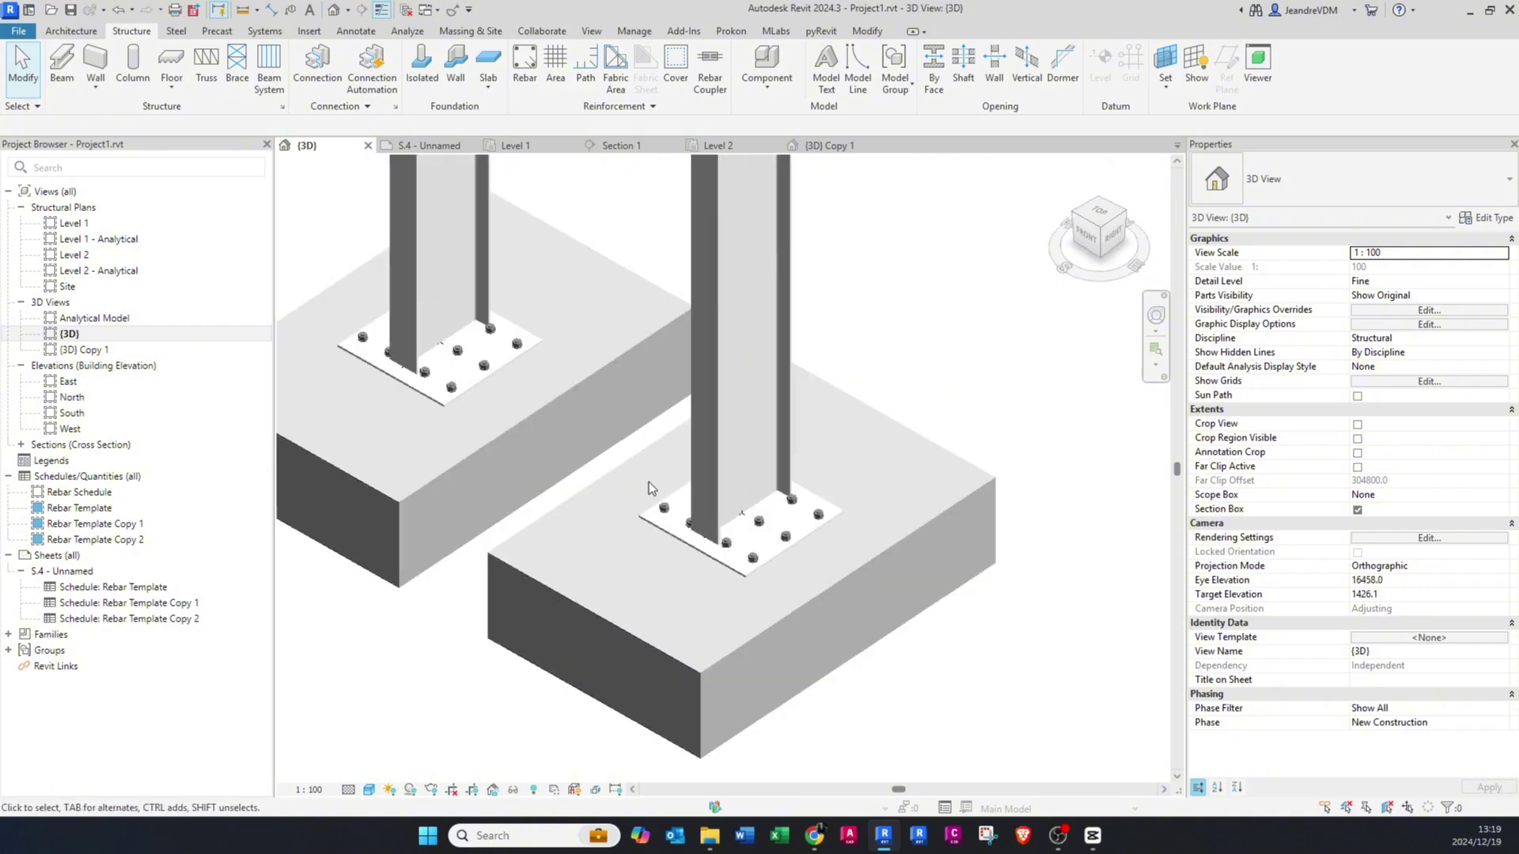
click(666, 522)
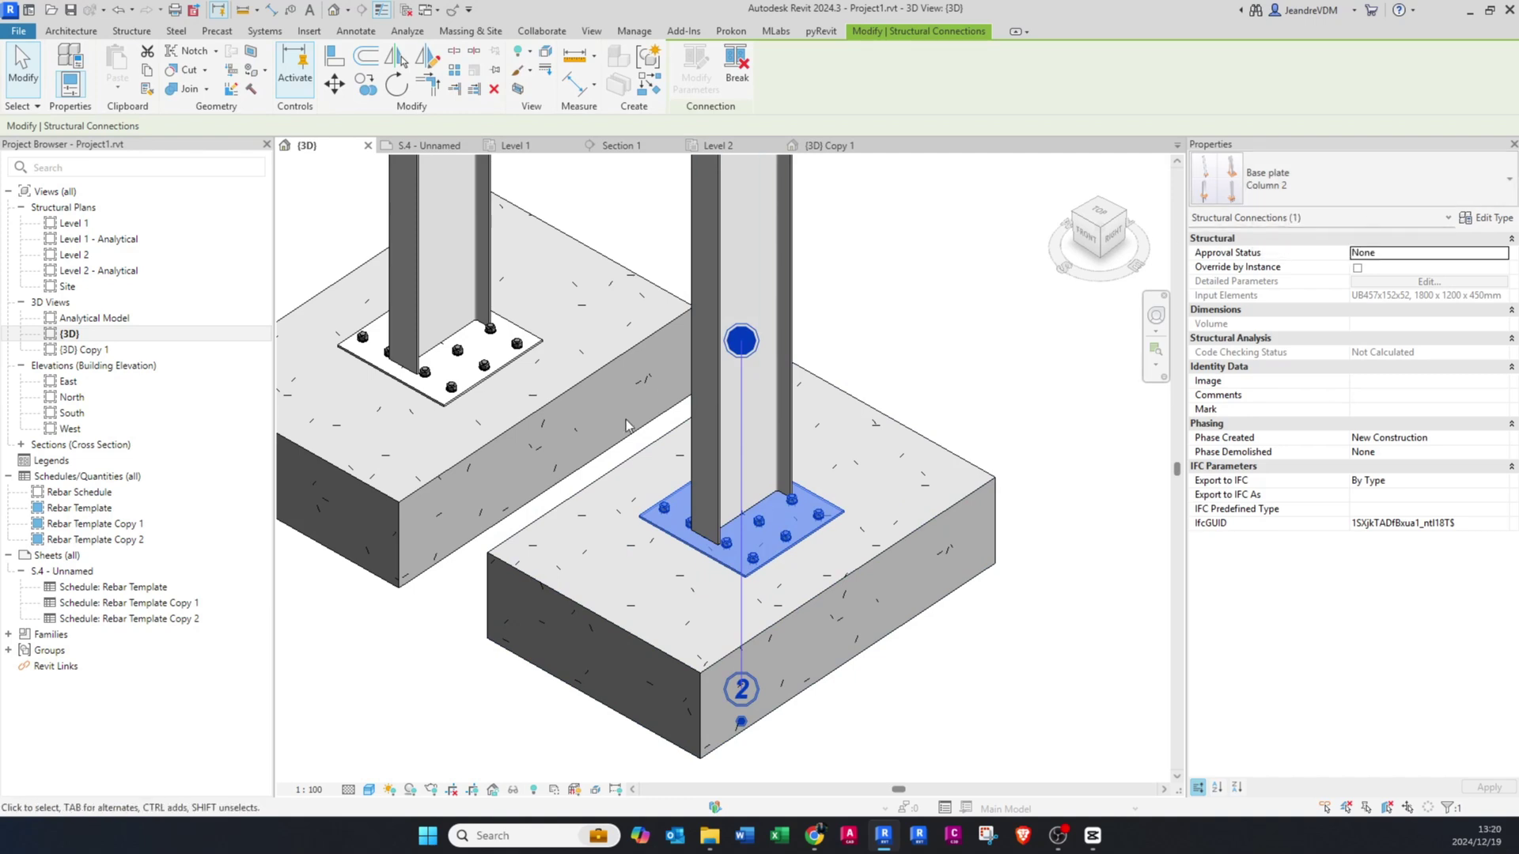
Set the rear column's base plate connection to the Column 1 type and clear the selection.
click(443, 356)
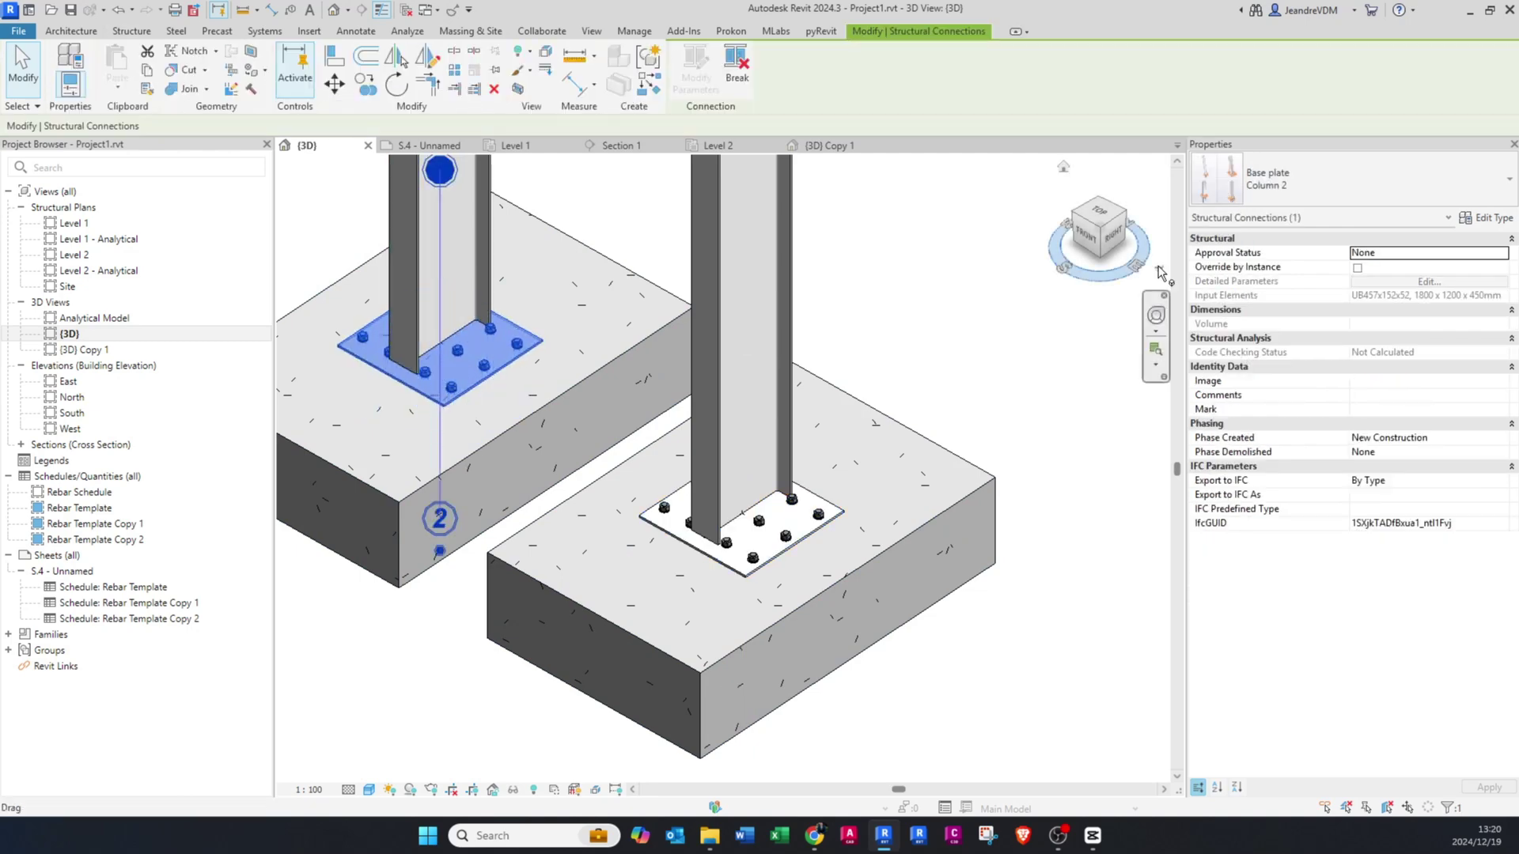
click(1314, 187)
click(1291, 283)
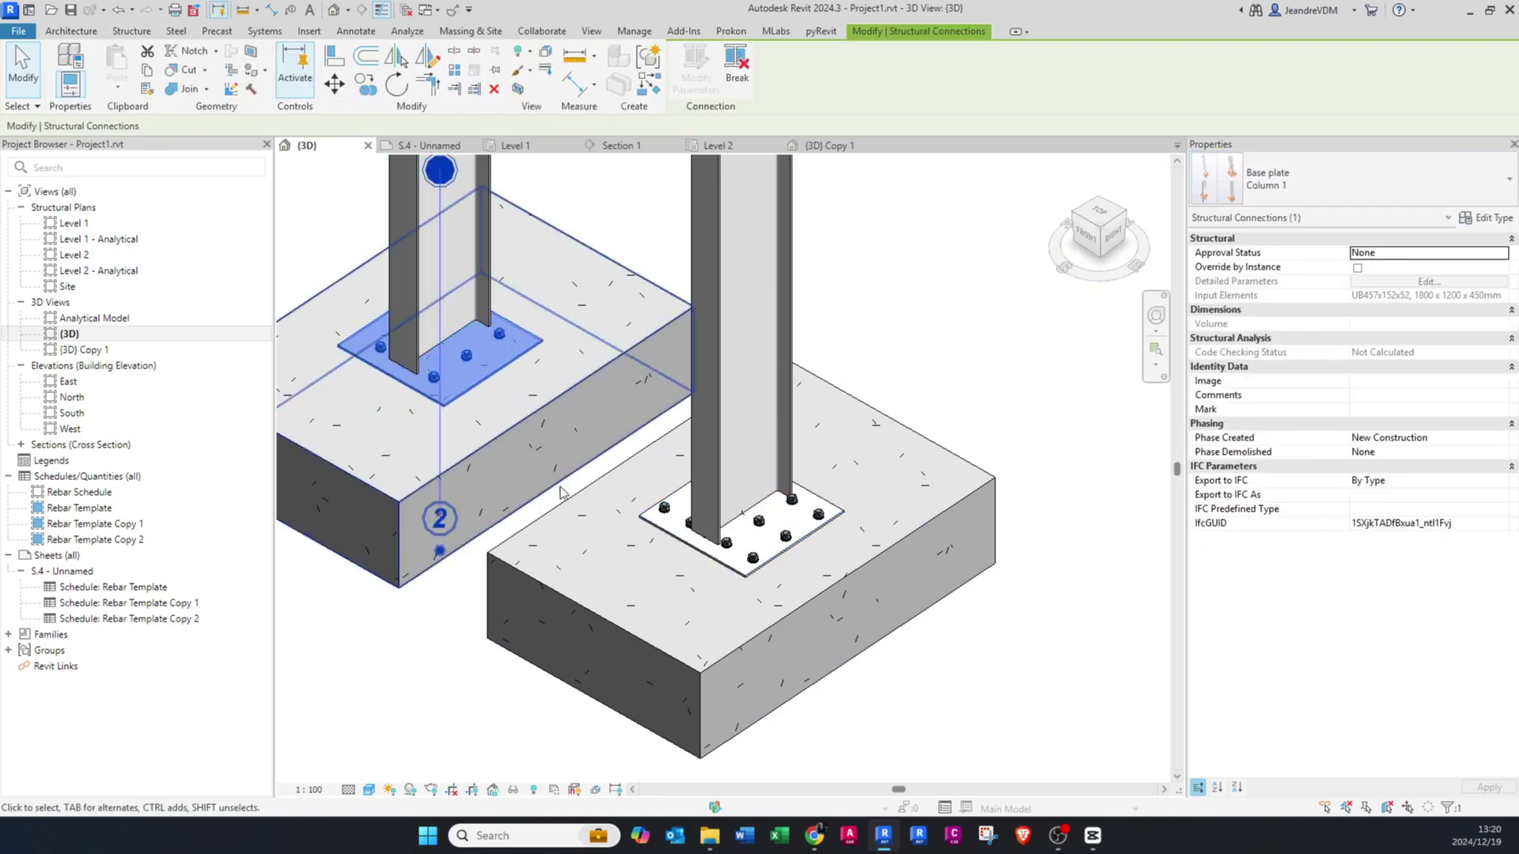
shift+middle_drag(601, 443, 653, 494)
key(Escape)
scroll(644, 487, up, 2)
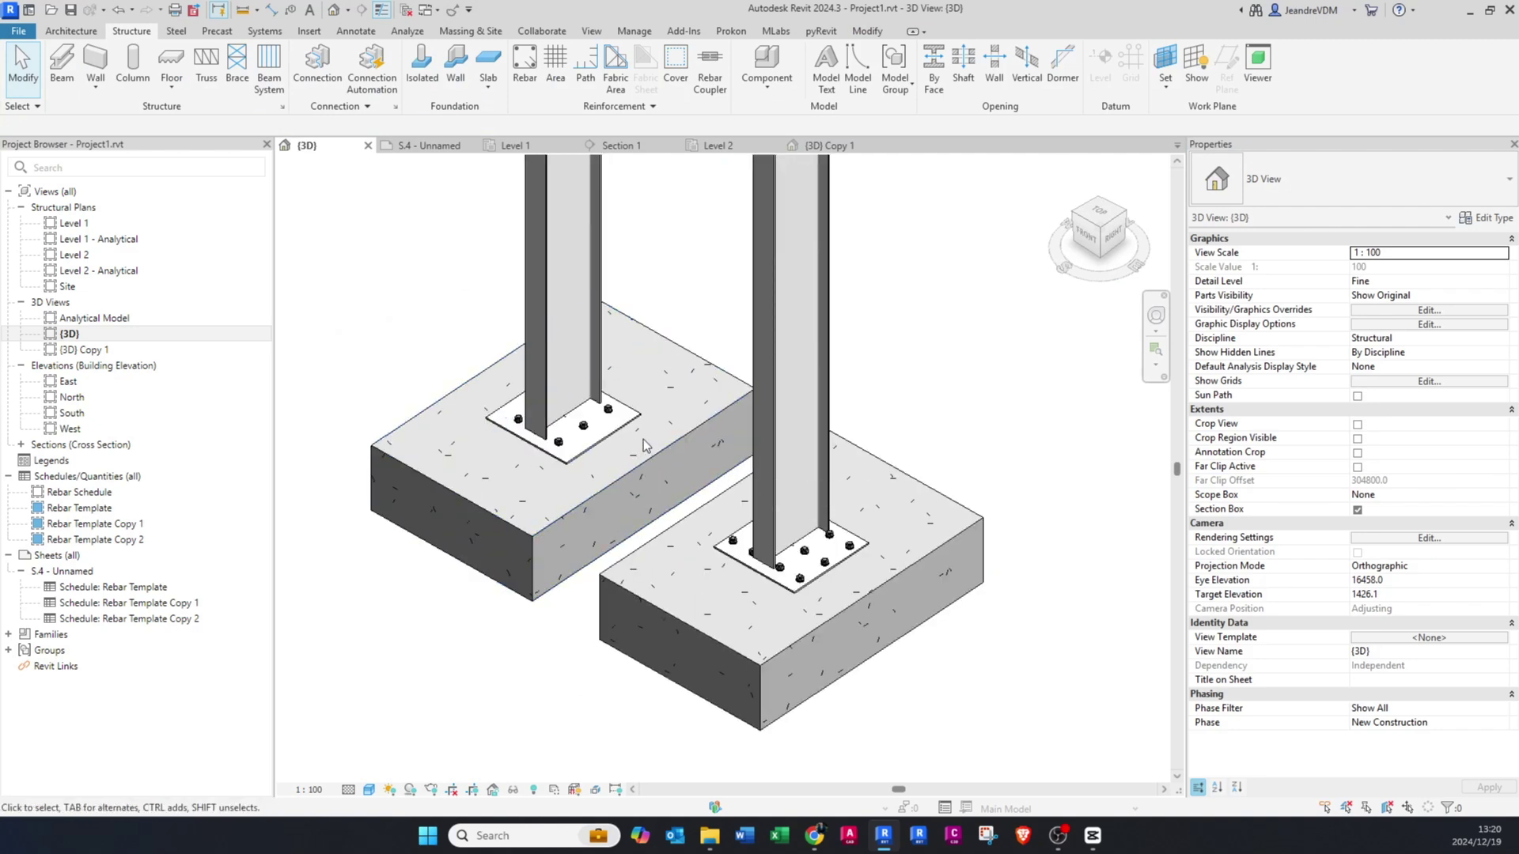
middle_drag(643, 439, 638, 460)
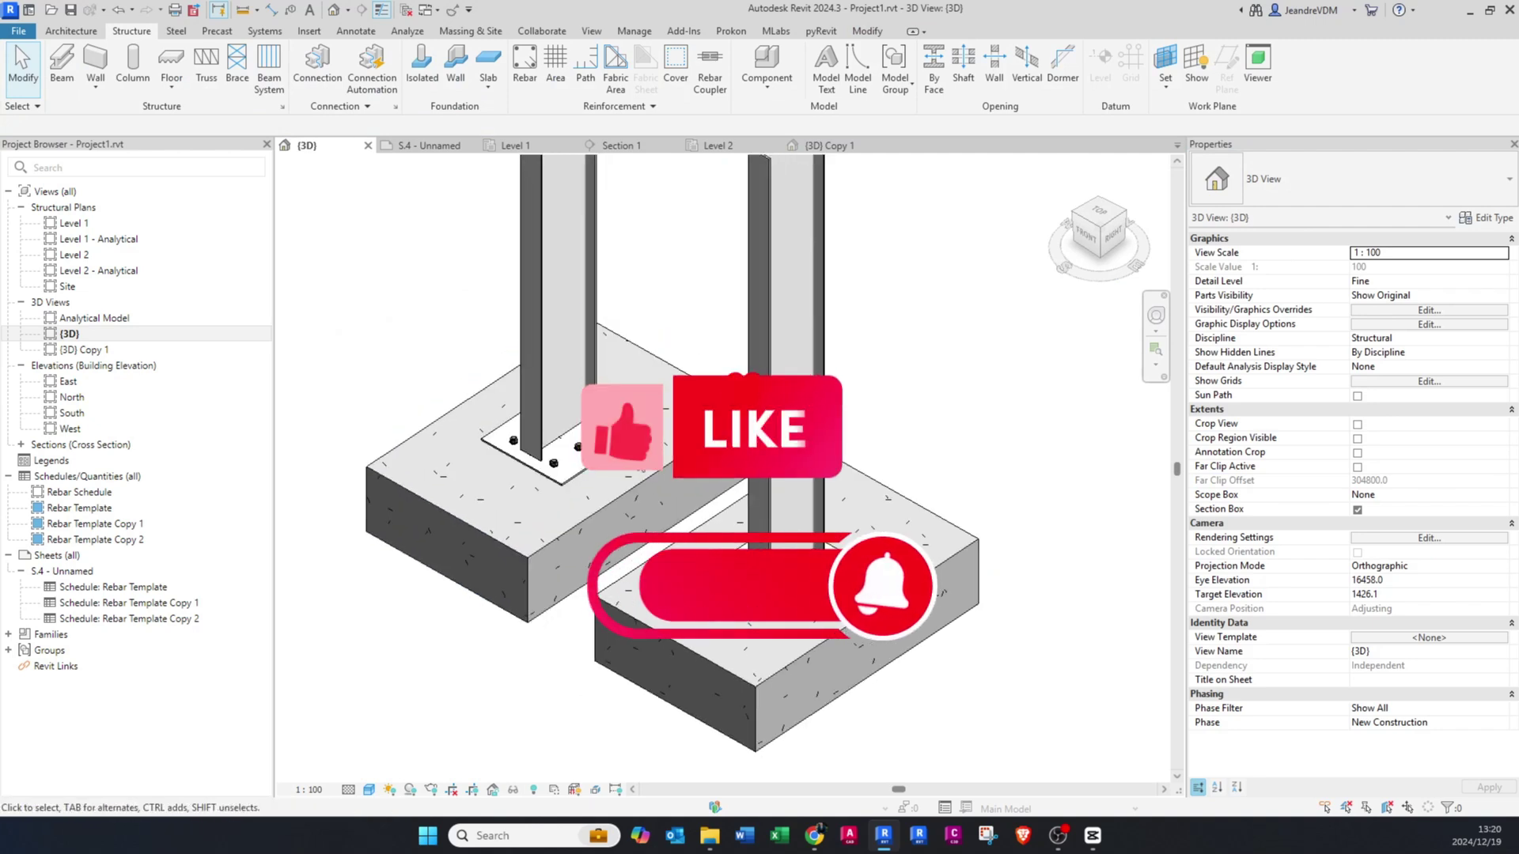